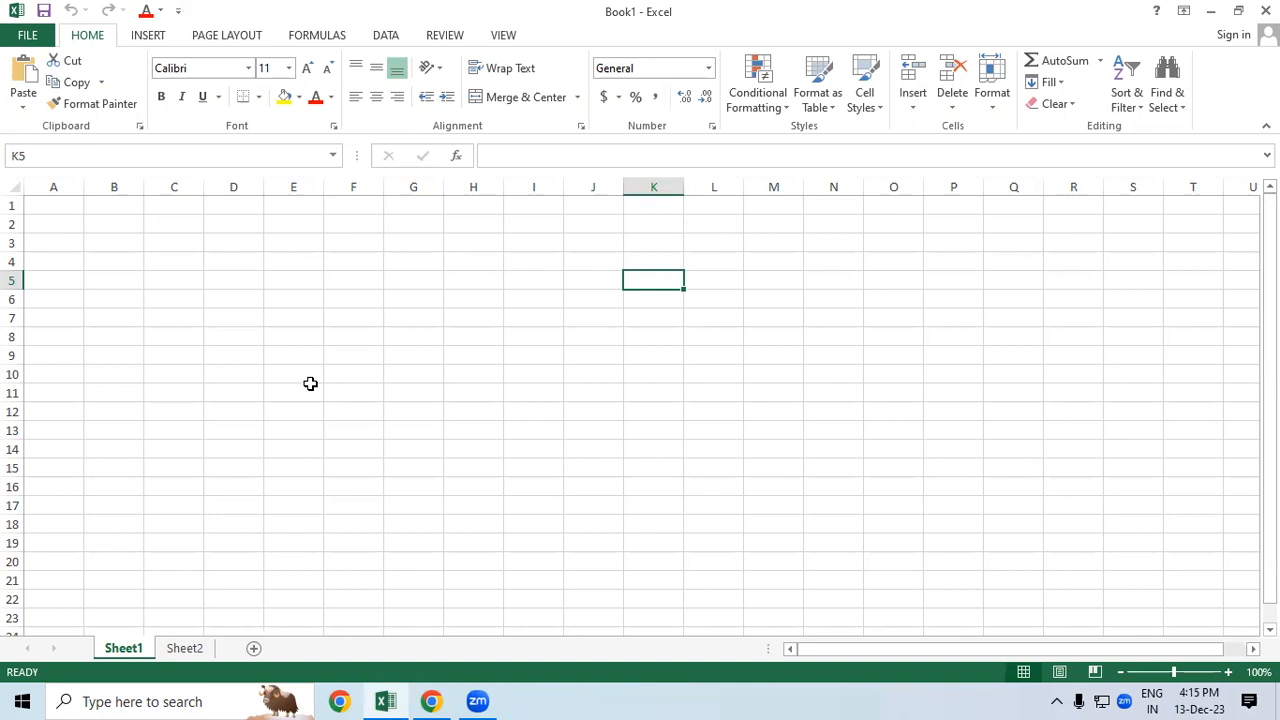
Step: Select cells H12:H13 and look through the merge options without applying any
left_click(496, 419)
left_click_drag(496, 419, 492, 423)
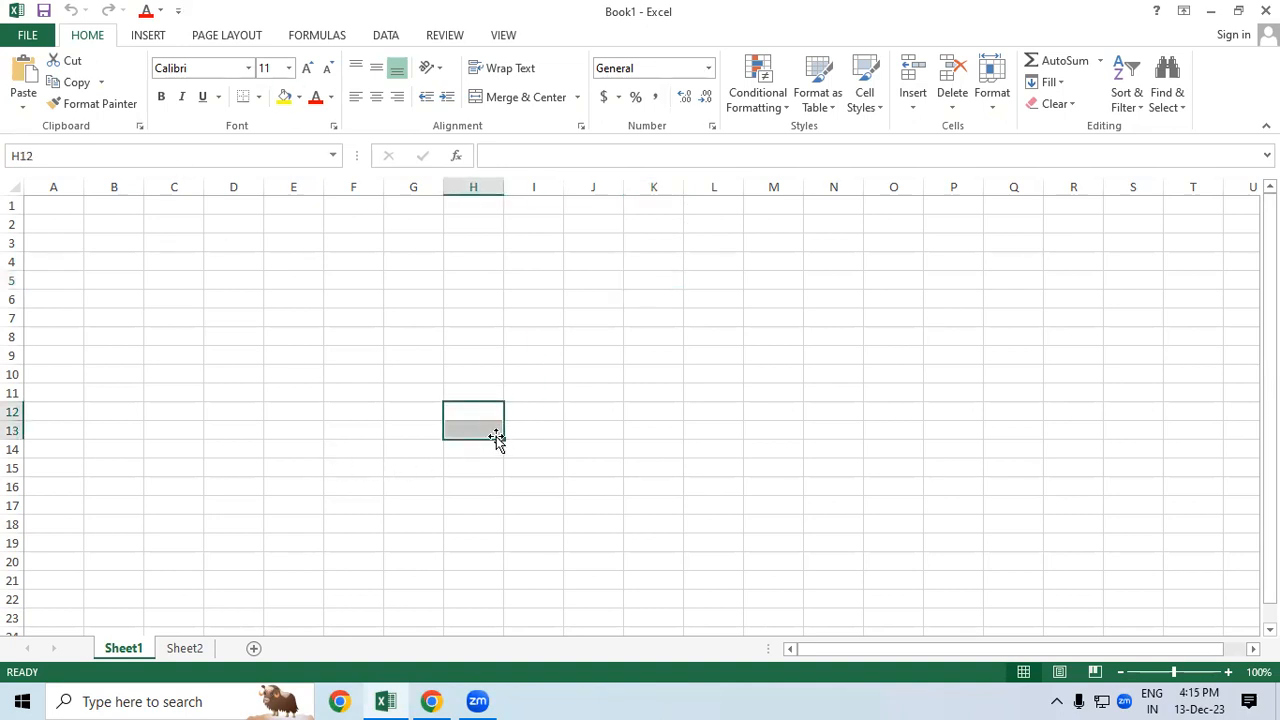
left_click(578, 97)
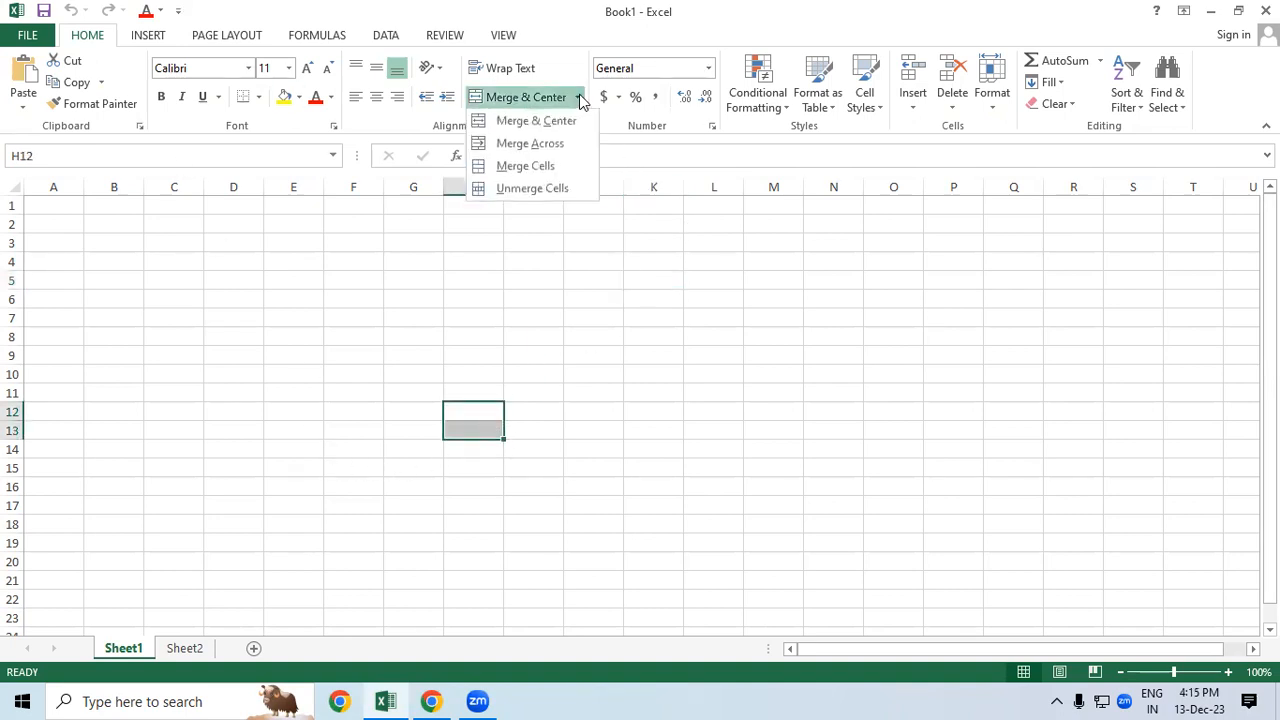
left_click(743, 457)
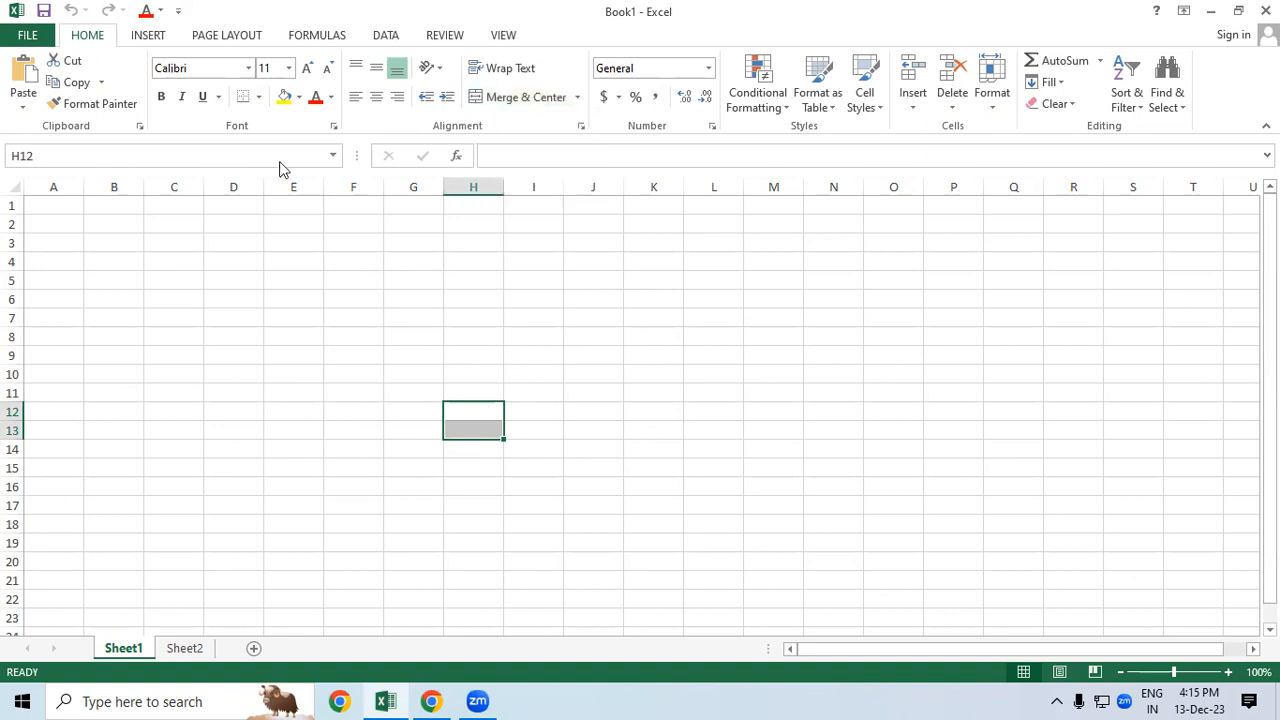
Step: Browse the WordArt styles on the Insert tab, then select rows 1 through 4
left_click(147, 45)
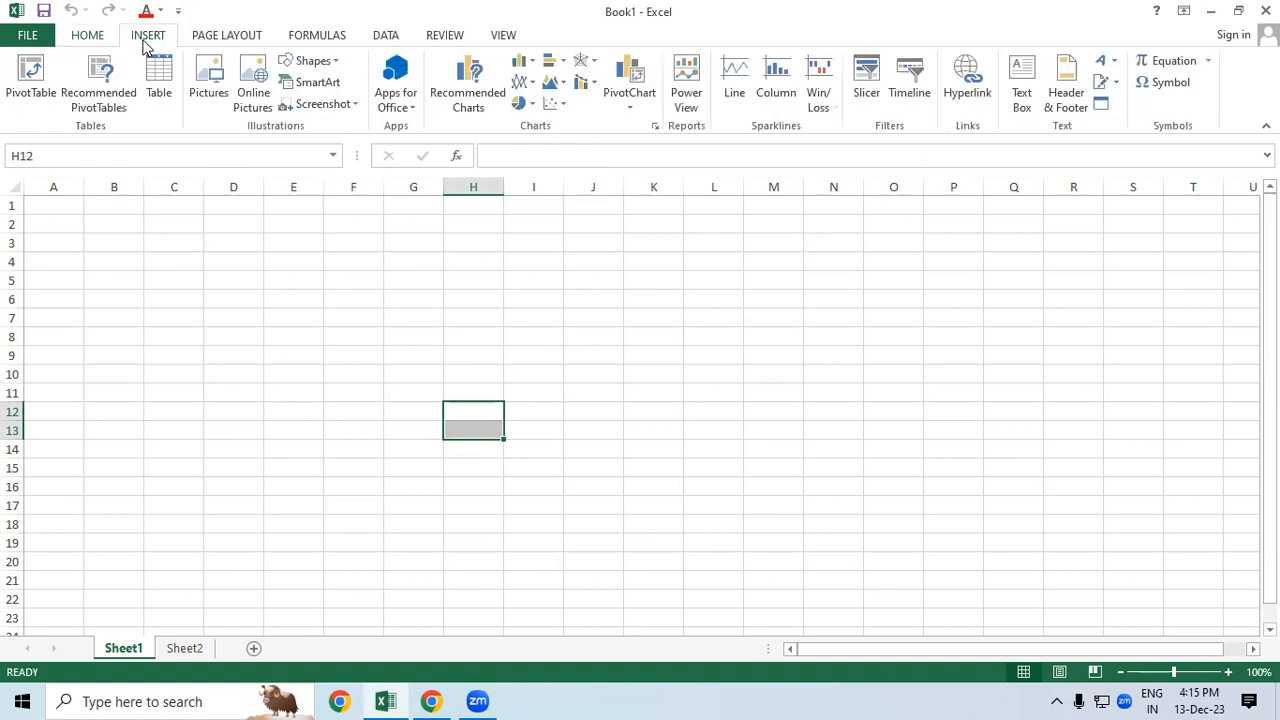
left_click(1114, 61)
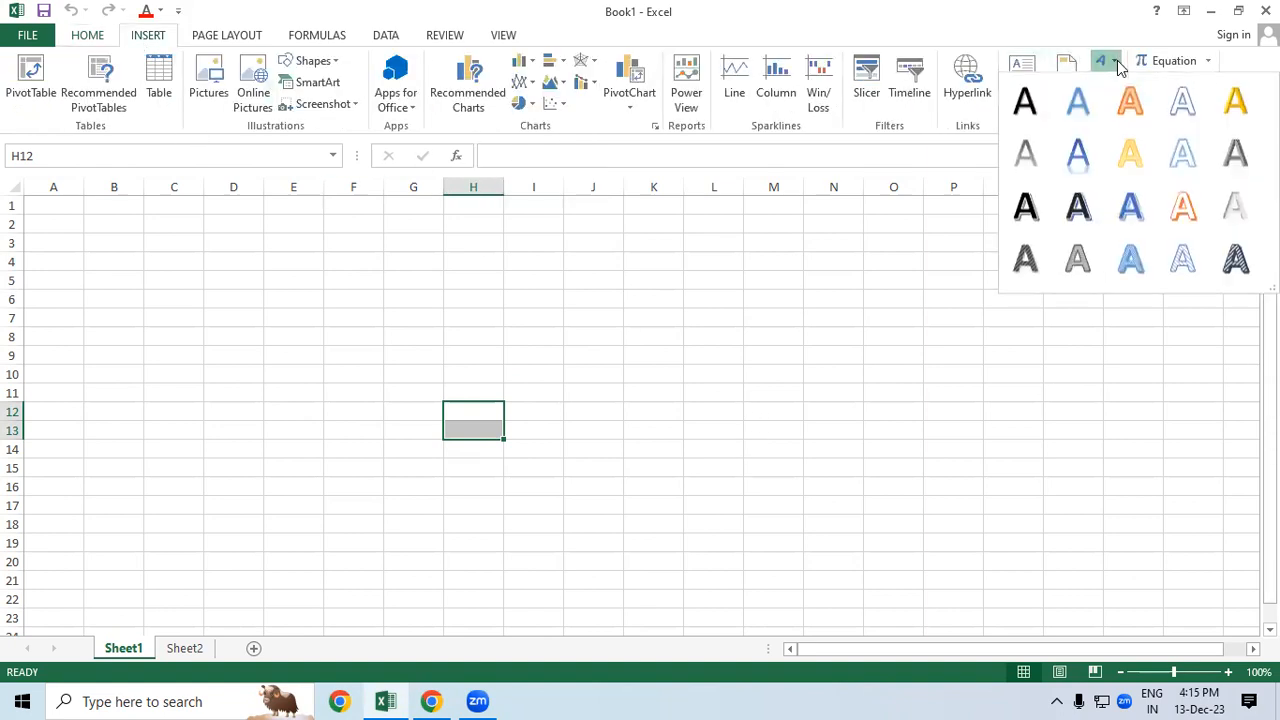
left_click(733, 361)
left_click(197, 300)
left_click(18, 207)
left_click_drag(18, 207, 12, 266)
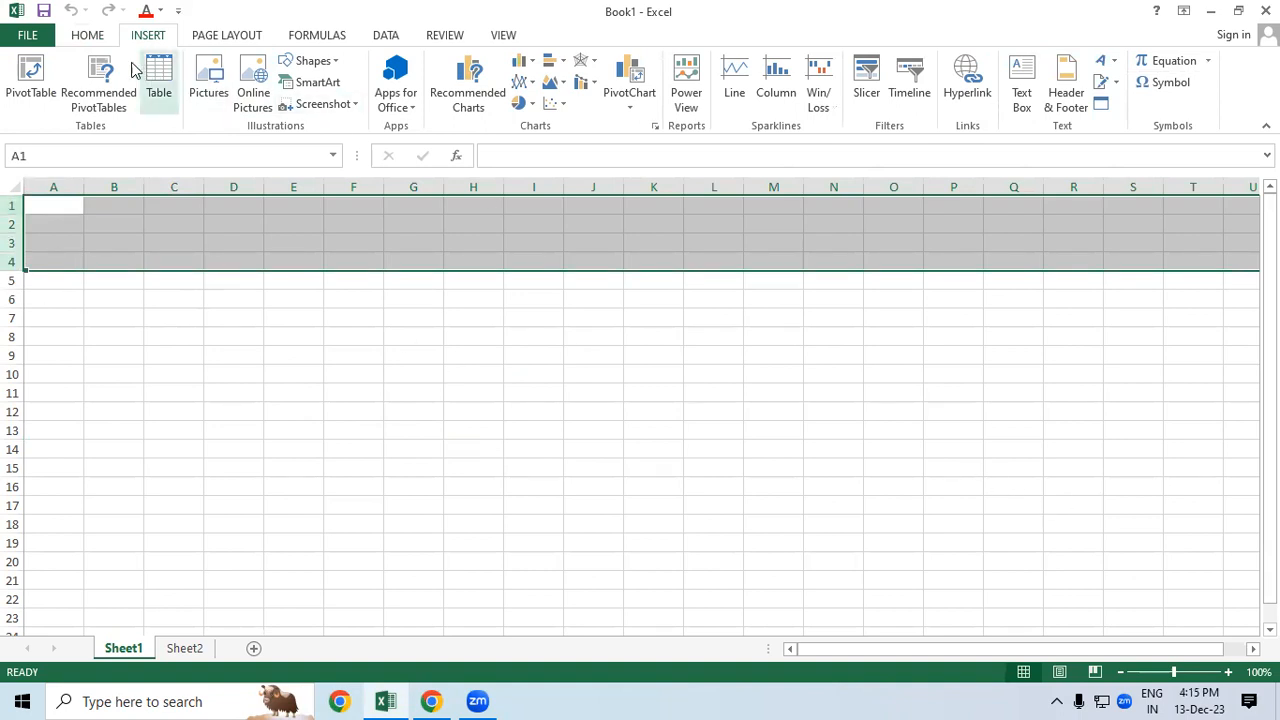
Step: Merge rows 1–4 into one cell and enter 'GAYATRI INSTITUT OF TECHNOLOGY'
left_click(104, 36)
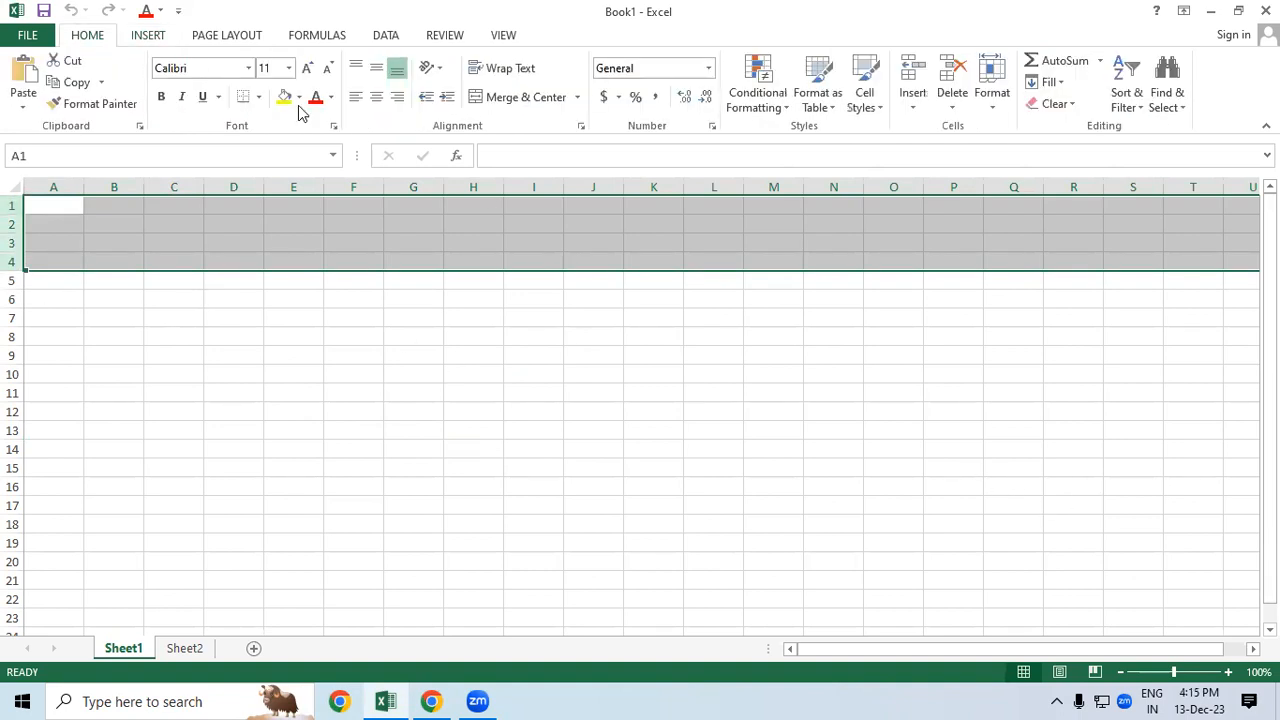
left_click(538, 103)
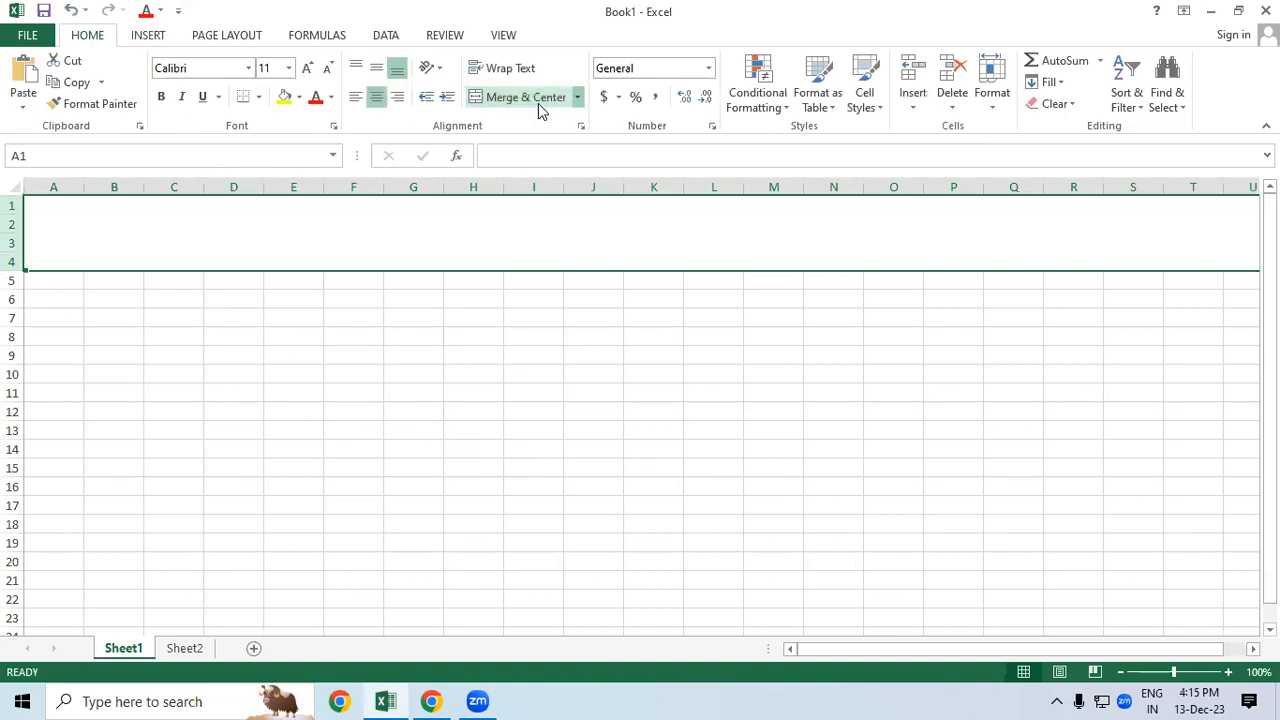
double_click(600, 241)
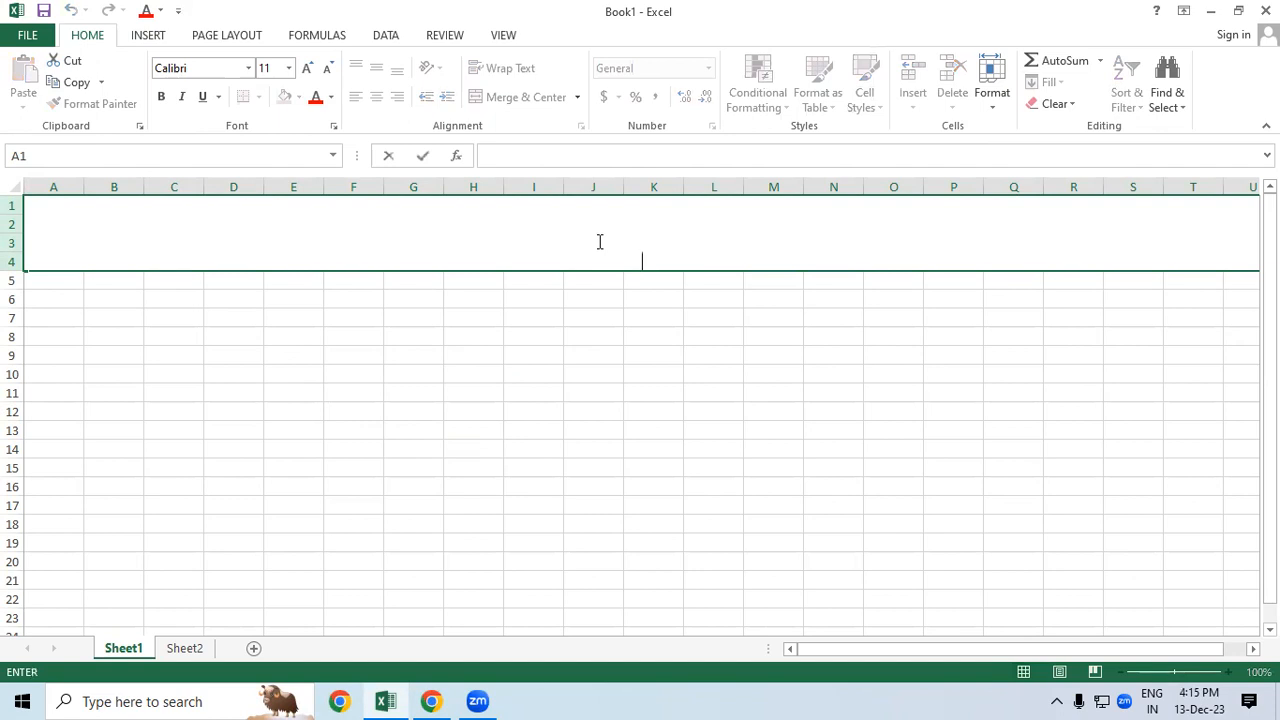
type("GAYATRI IN")
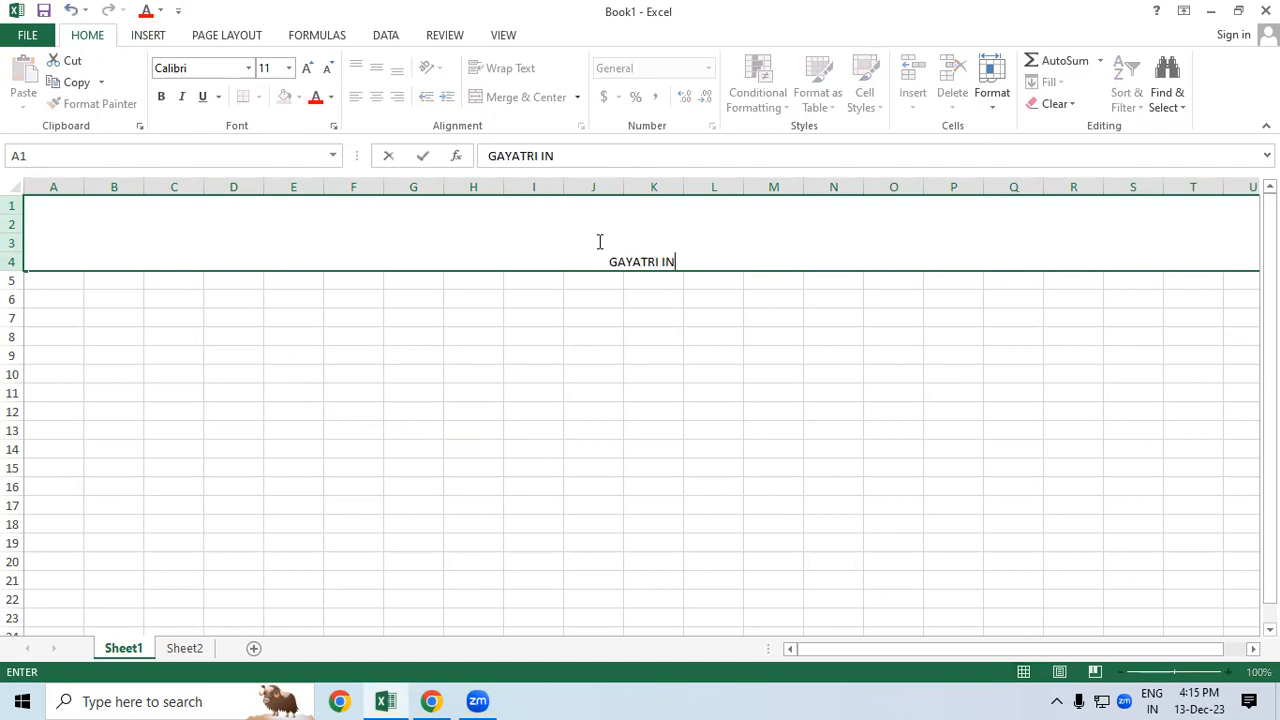
type("STITUT")
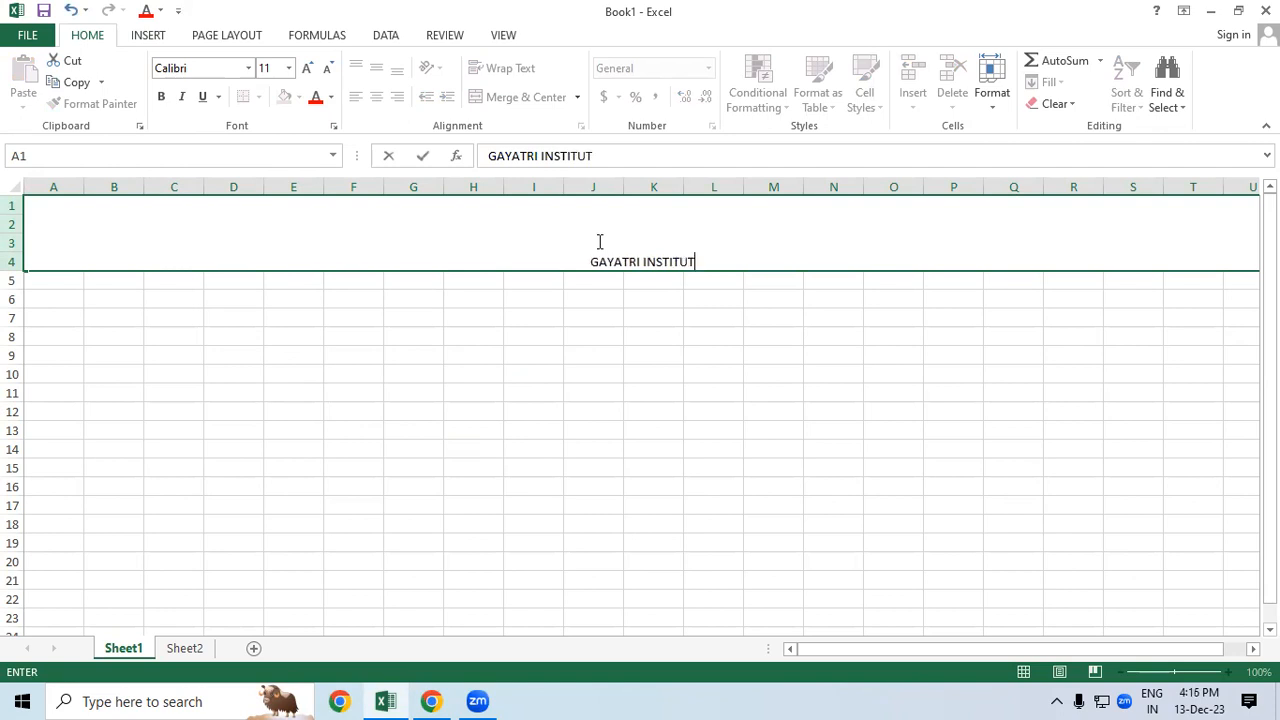
type(" OF TE")
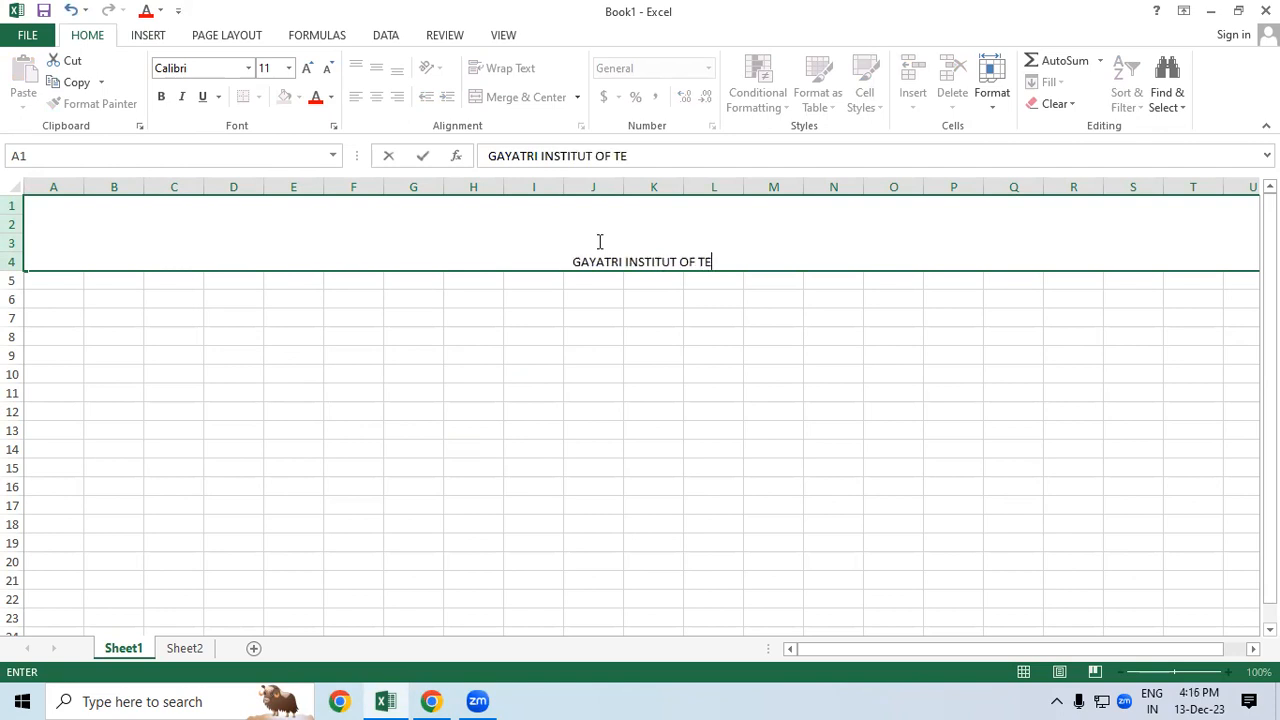
type("CHNOLOGY")
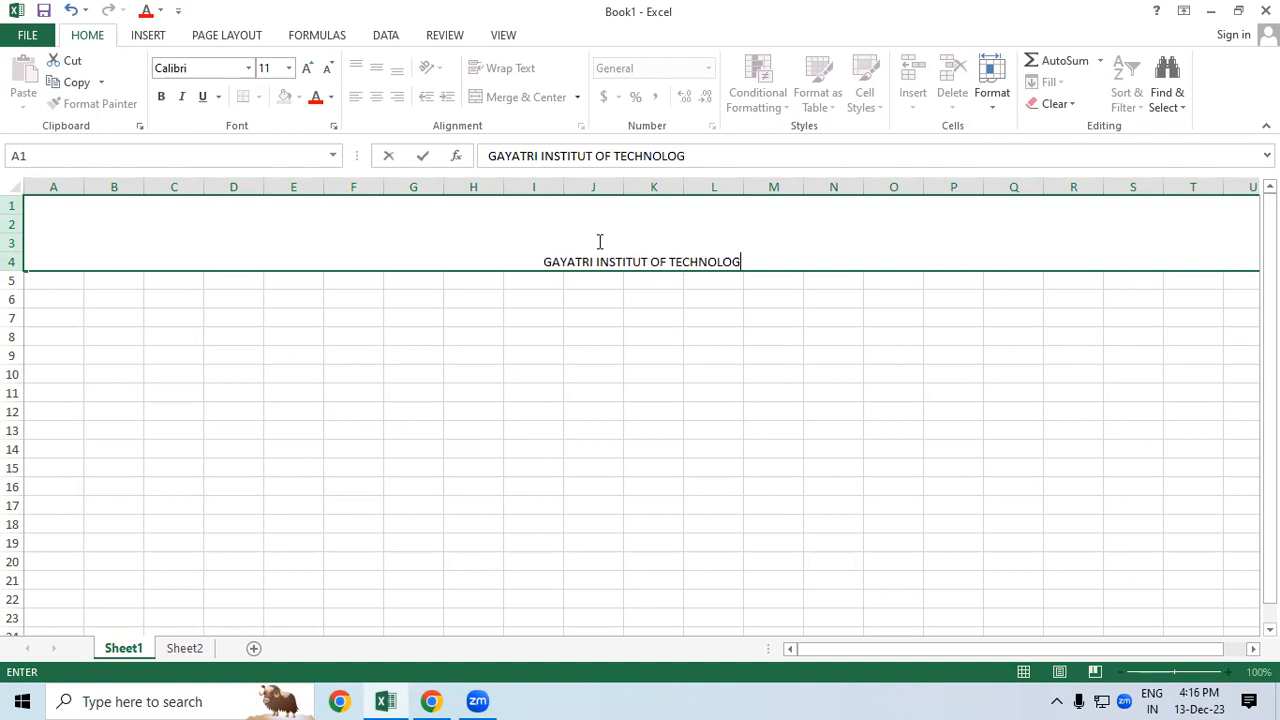
left_click(690, 411)
Step: Left-align the title at 48-point font and edit it to add leading spaces
left_click(682, 236)
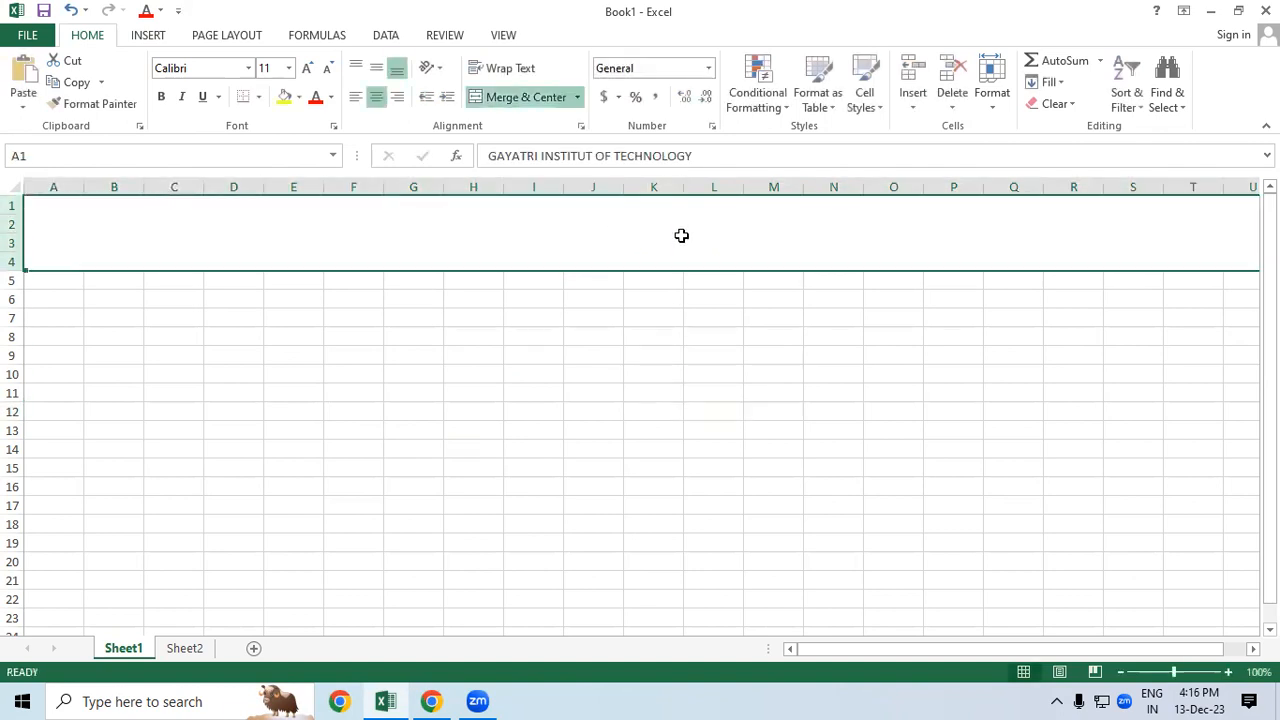
left_click(356, 98)
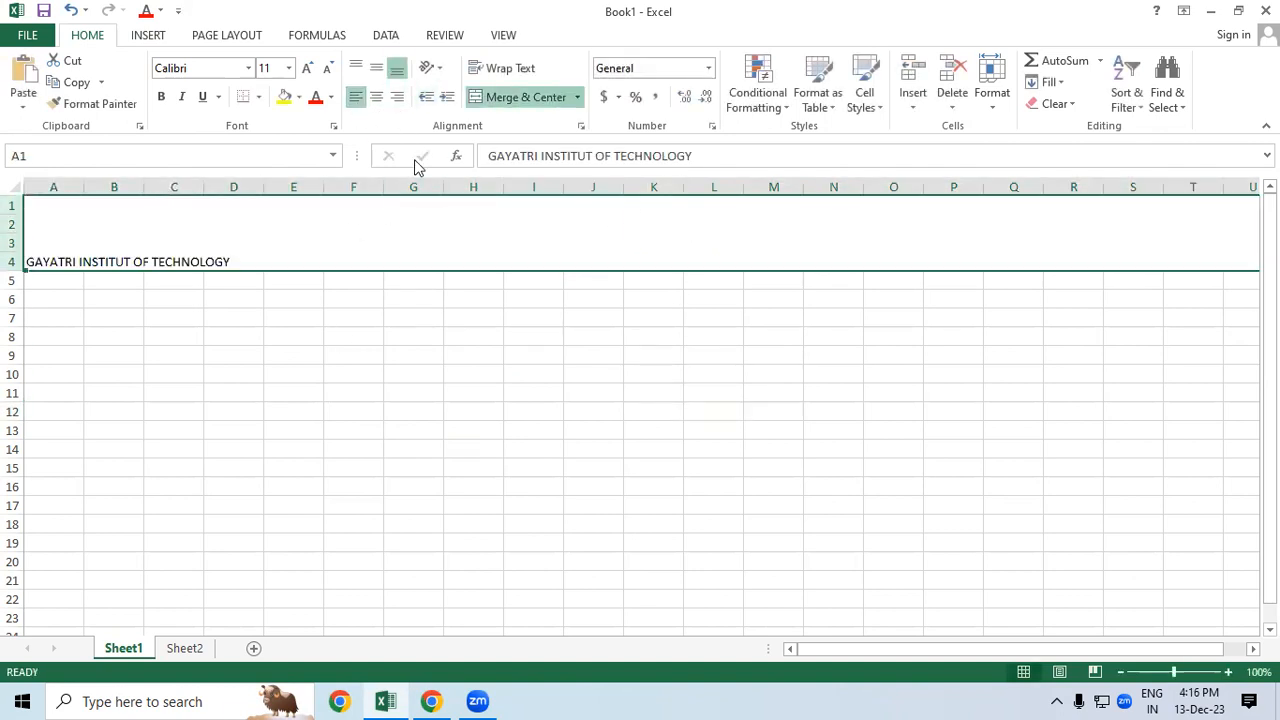
left_click(308, 68)
left_click(308, 68)
left_click(308, 68)
left_click(308, 68)
left_click(308, 68)
left_click(308, 68)
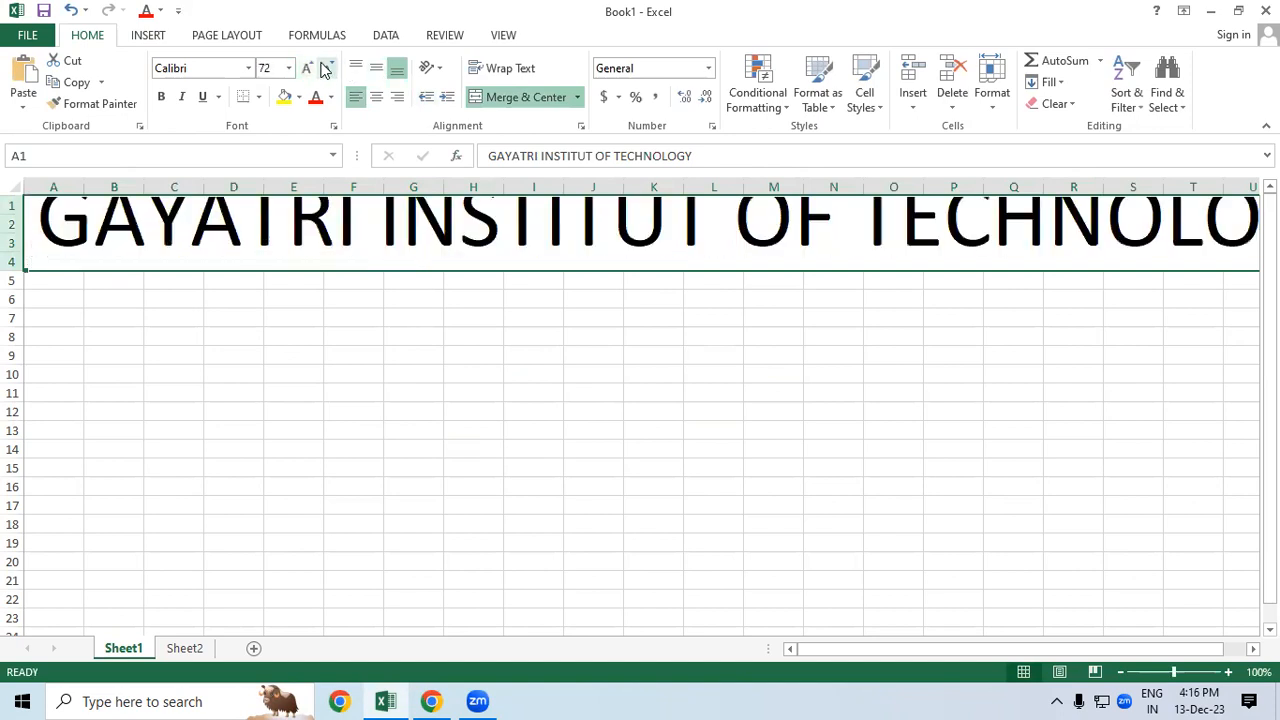
left_click(327, 68)
double_click(38, 234)
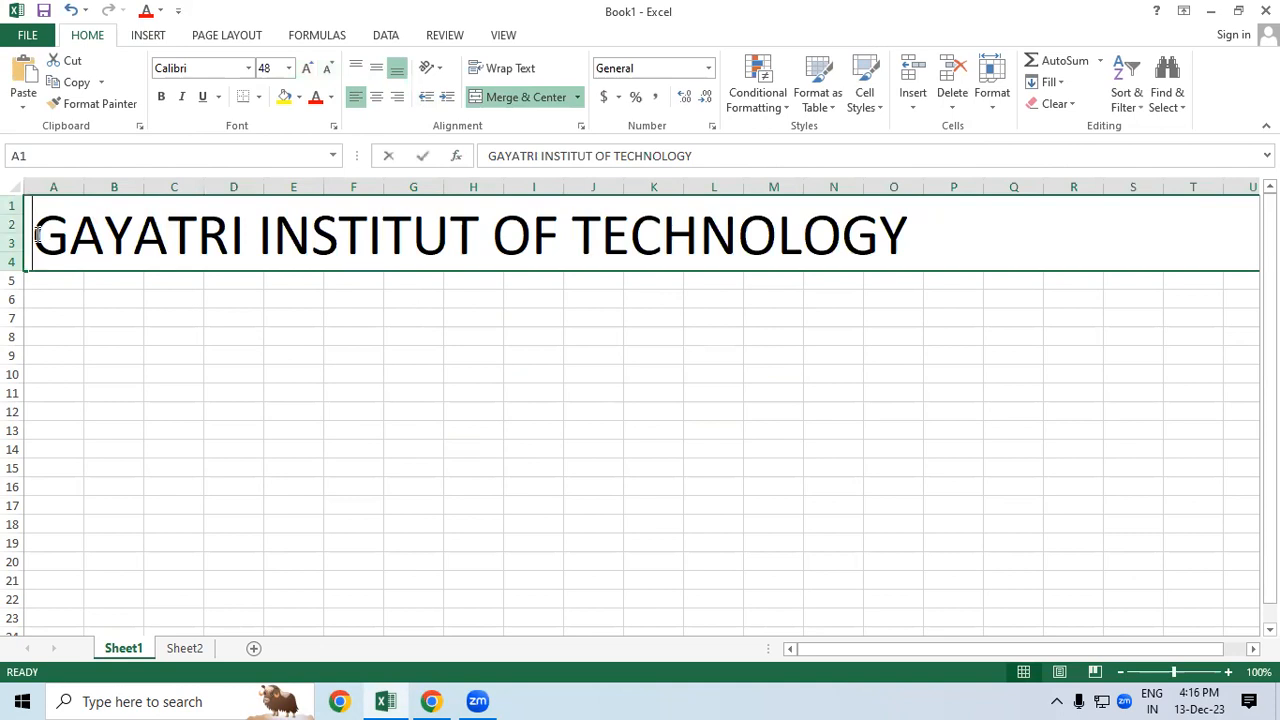
Step: Fill the padded title band with green
left_click(501, 528)
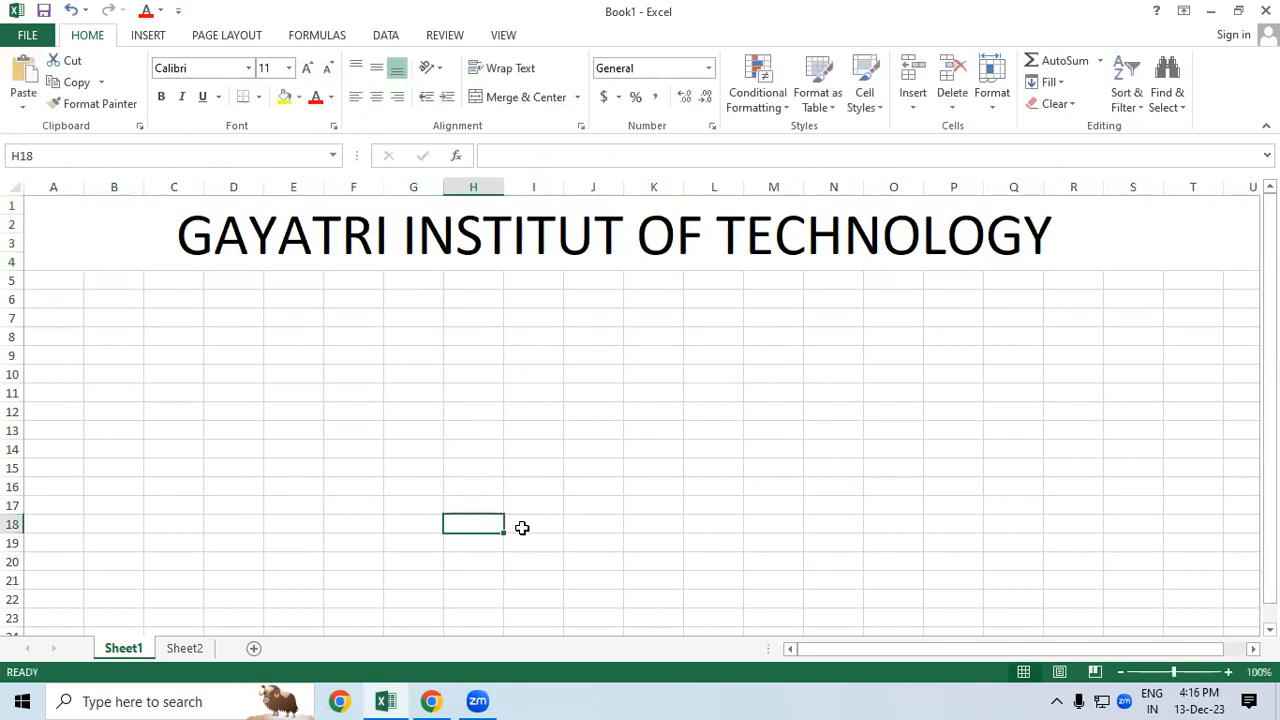
left_click(108, 224)
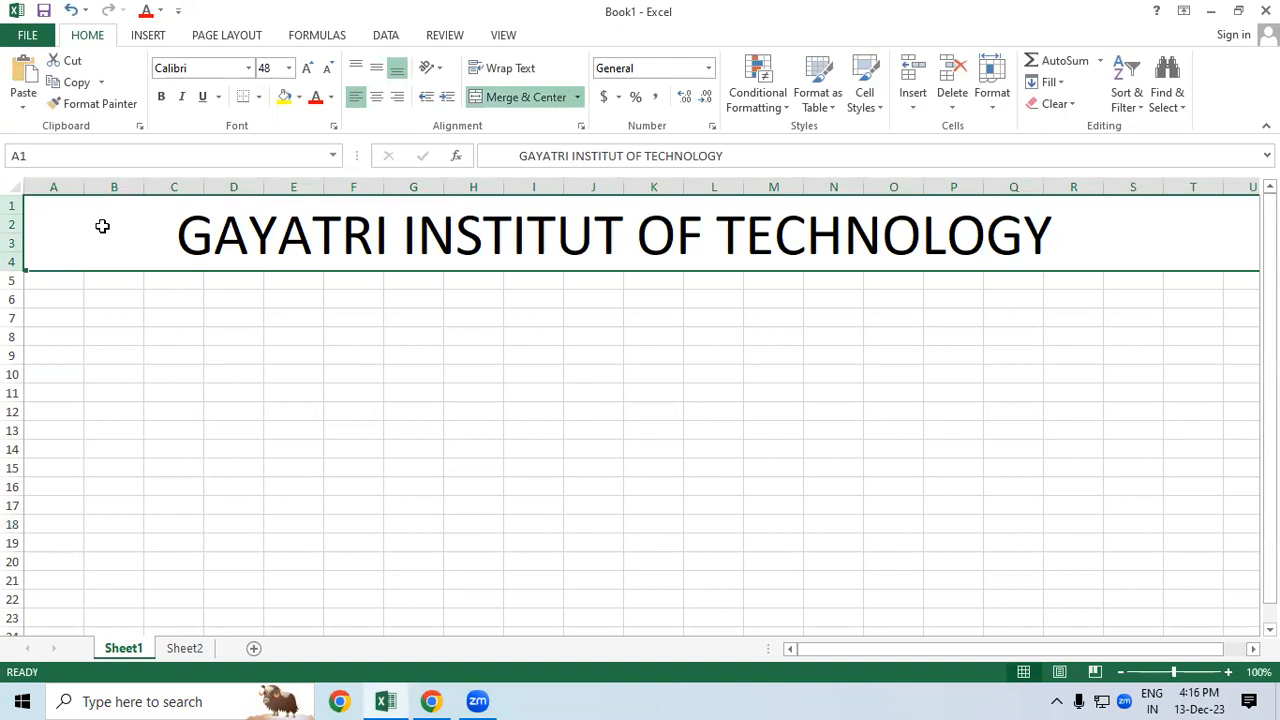
left_click(301, 102)
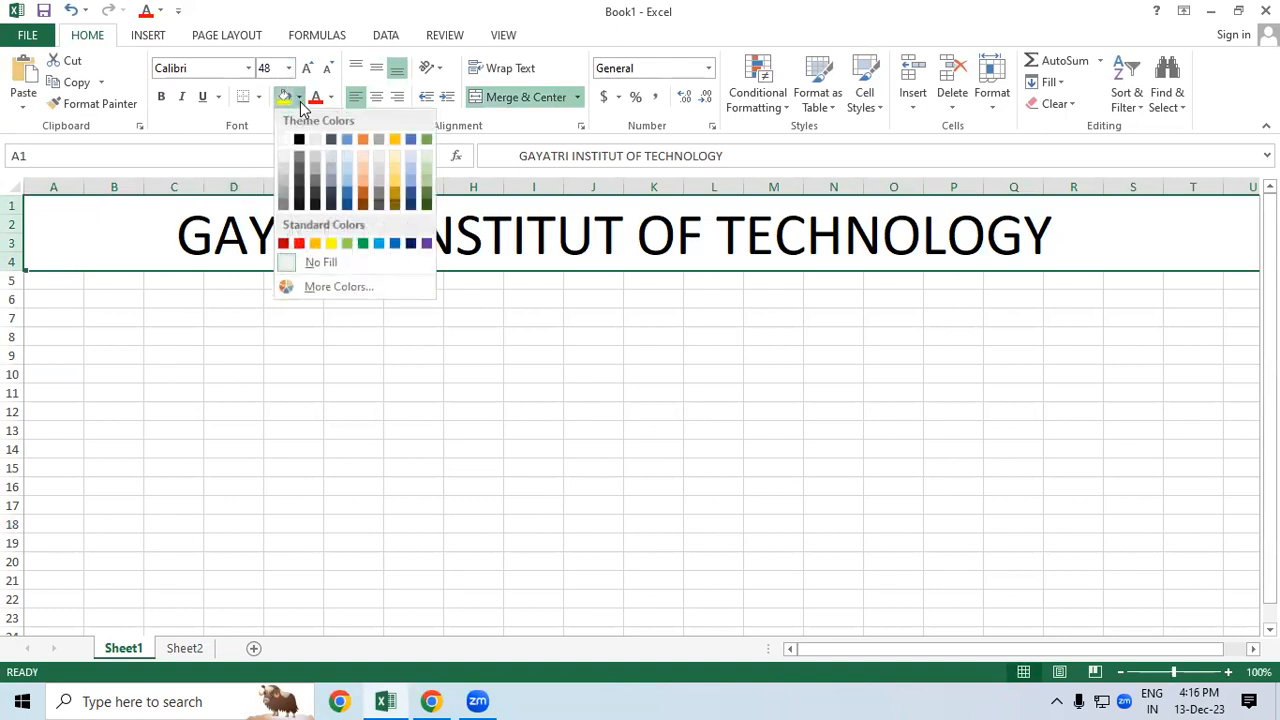
left_click(426, 186)
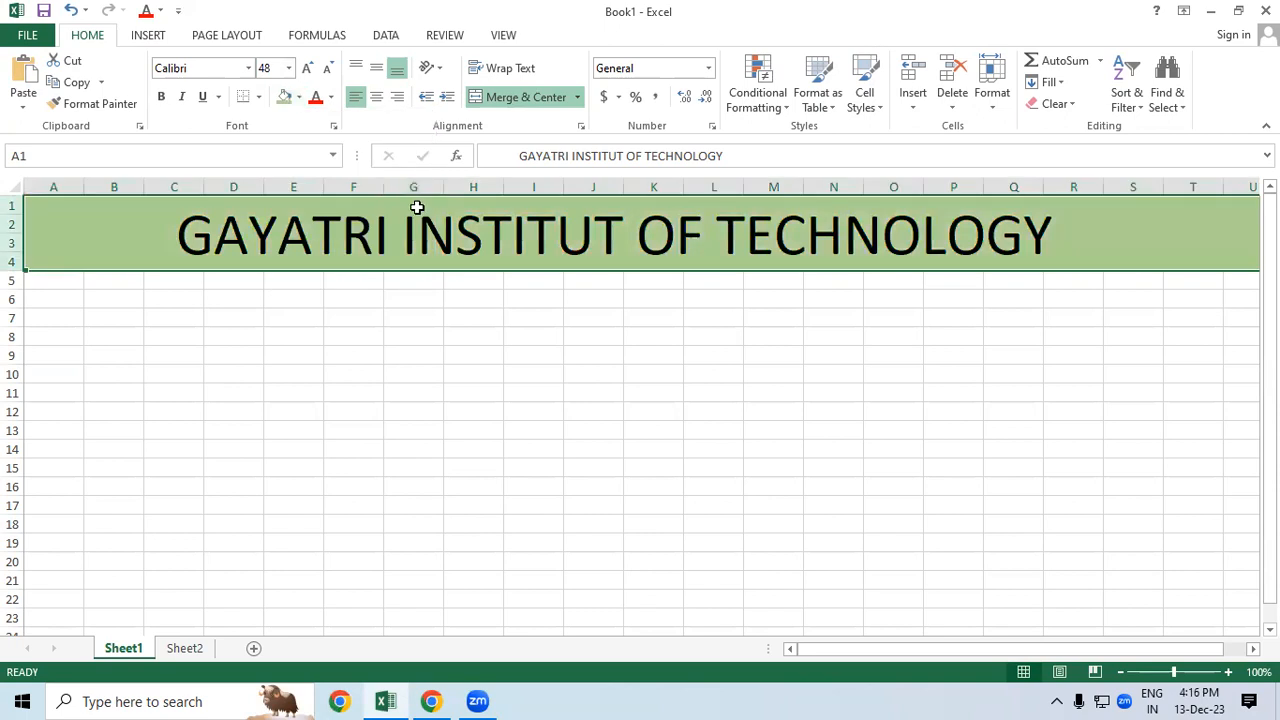
Step: Make the title text bold and dark red
left_click(164, 97)
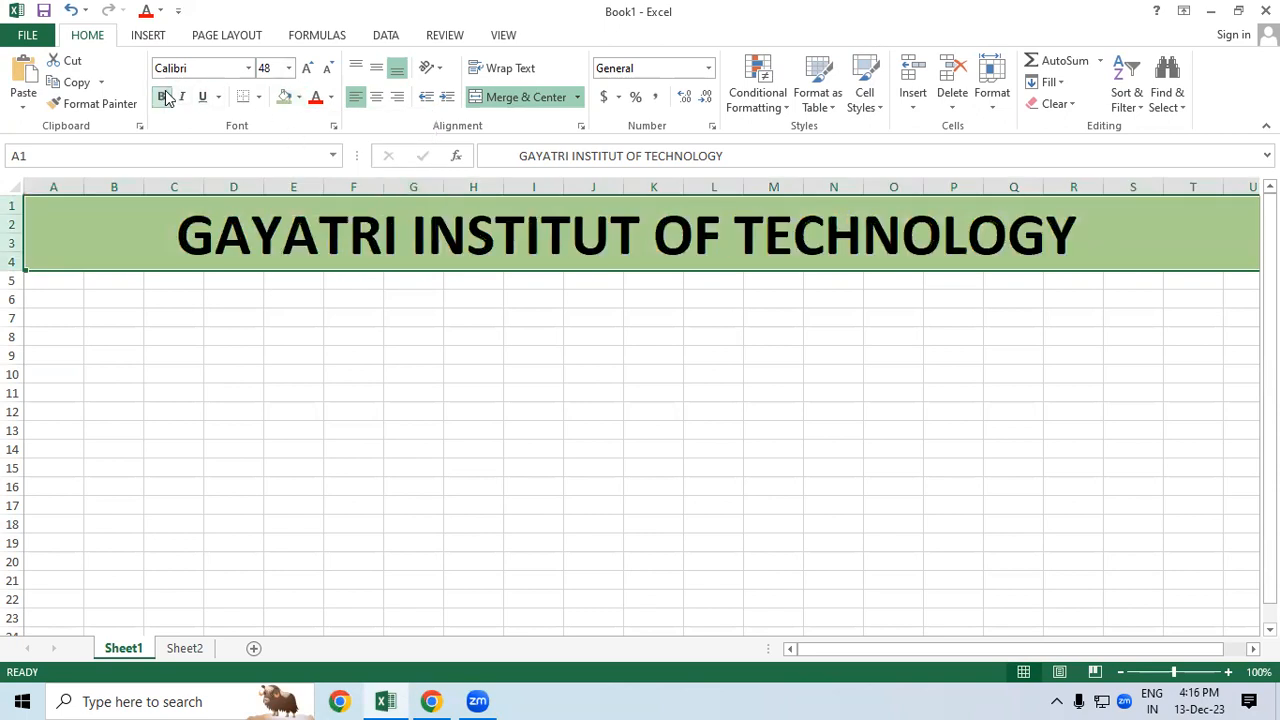
left_click(329, 100)
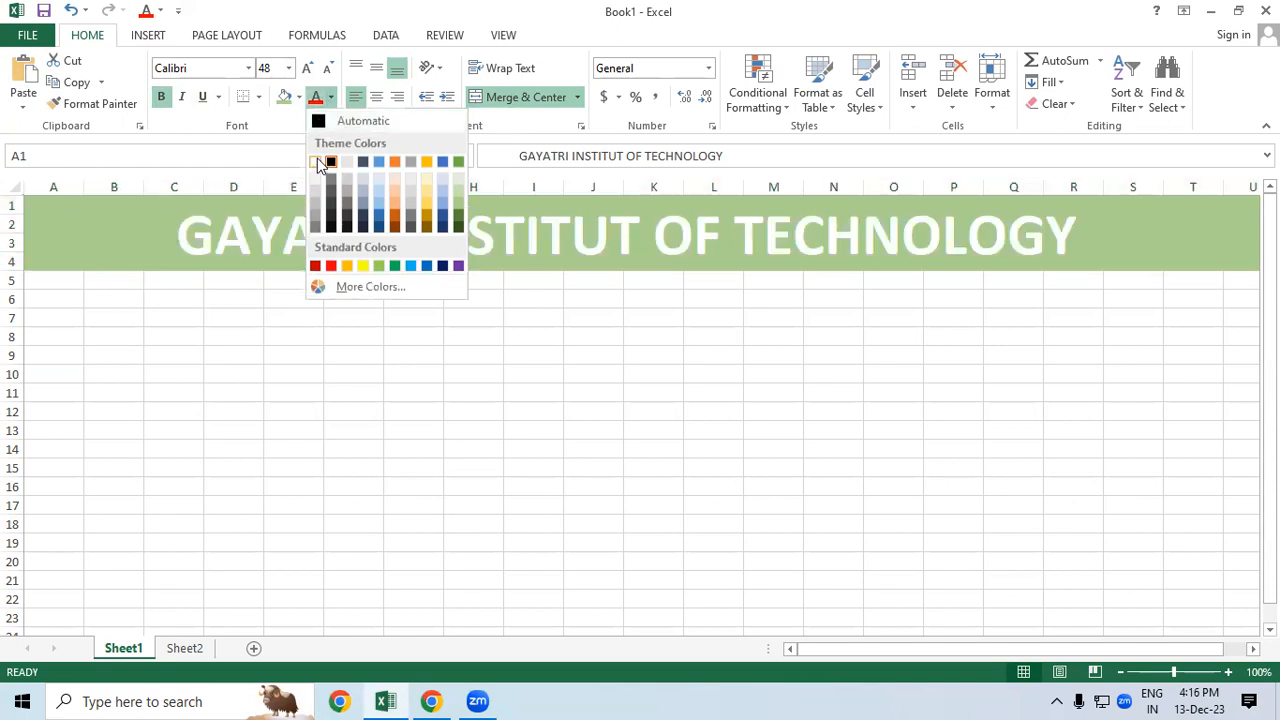
left_click(316, 162)
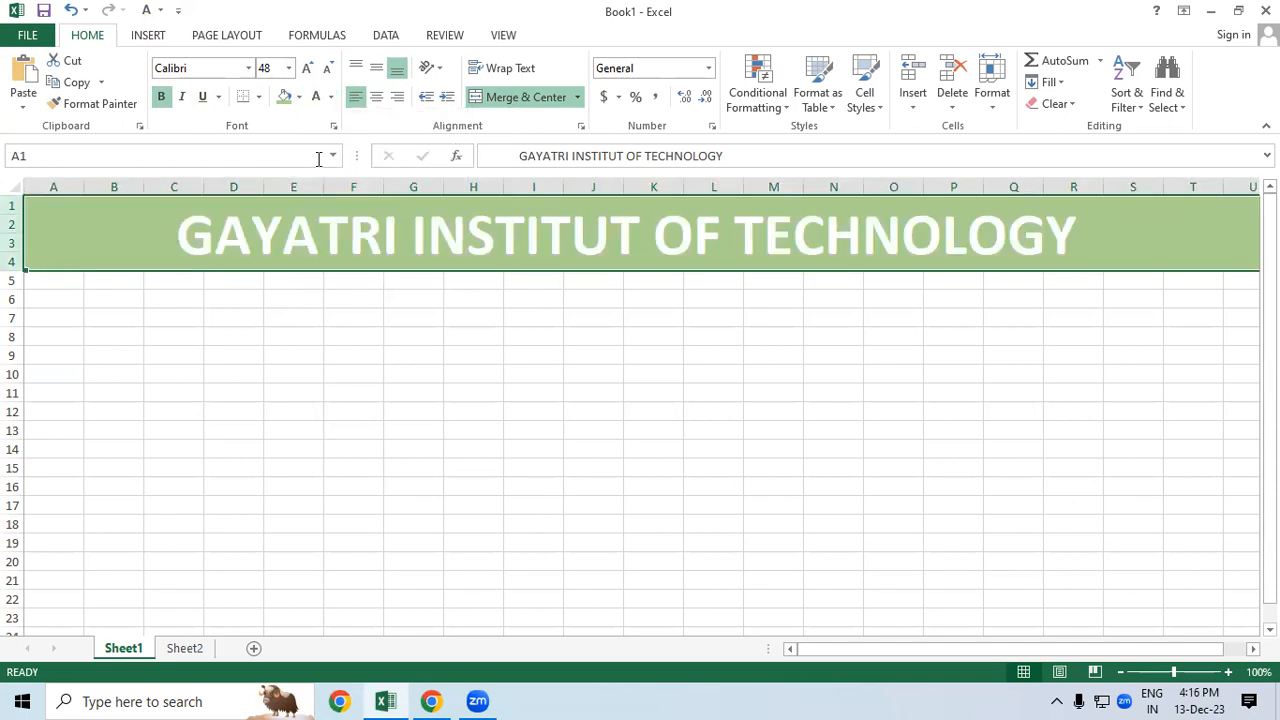
left_click(330, 97)
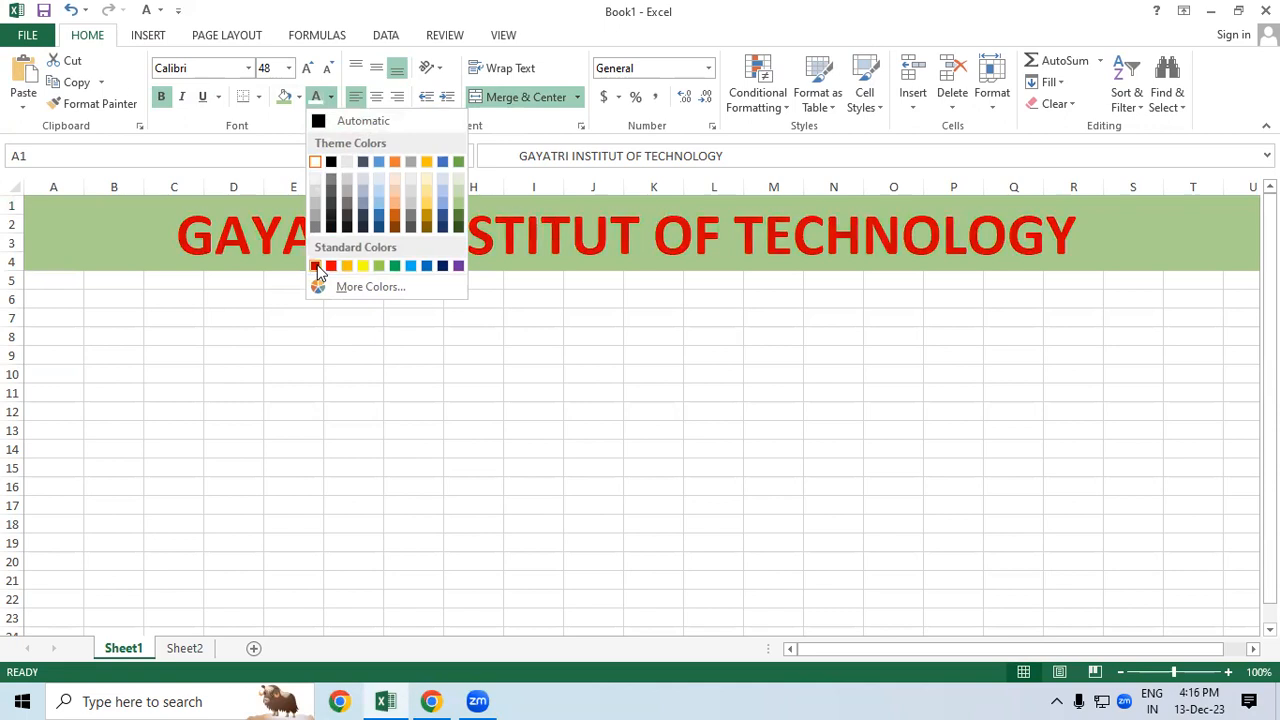
left_click(316, 266)
left_click(307, 360)
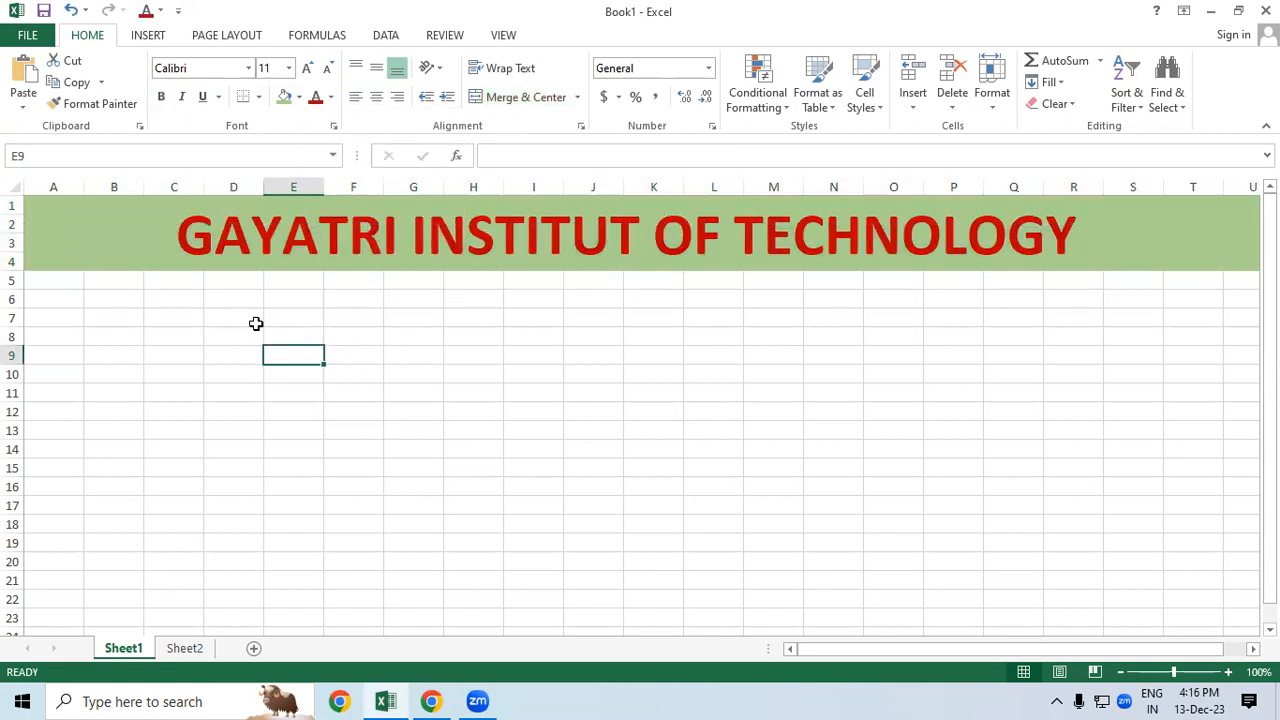
Step: Apply a Thick Box Border around the merged title band A1:T4
left_click(112, 224)
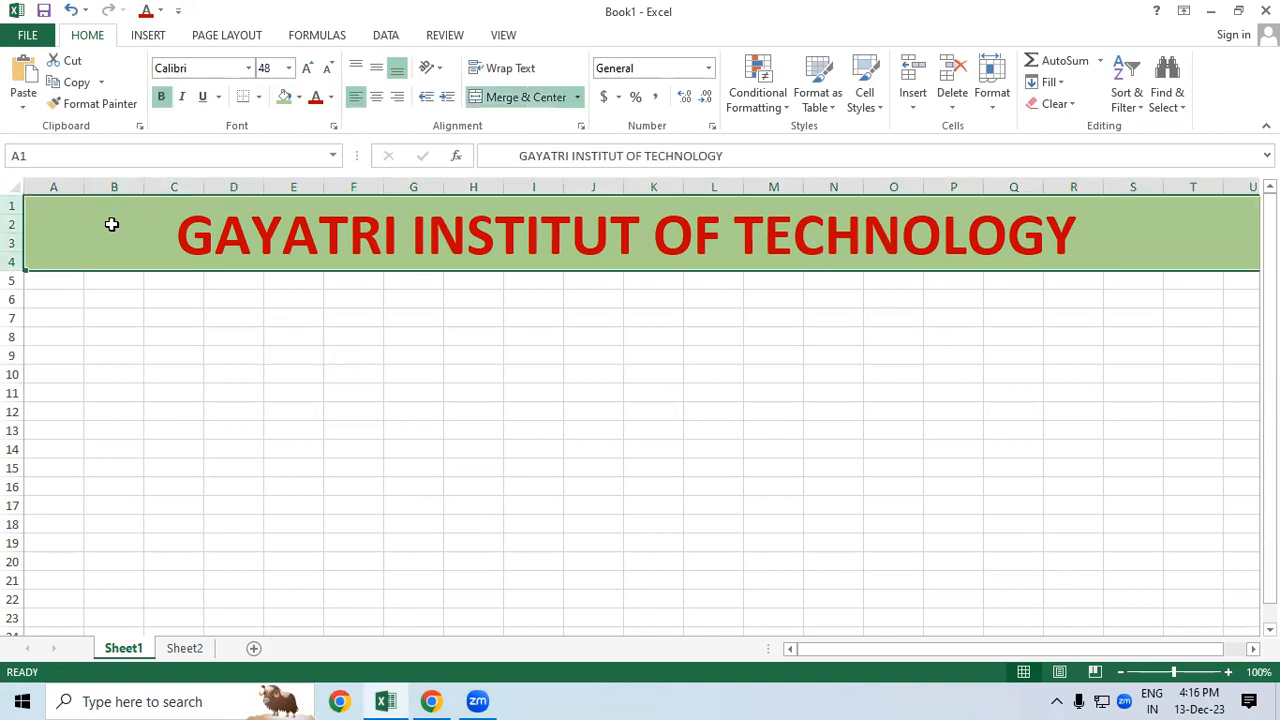
left_click(258, 97)
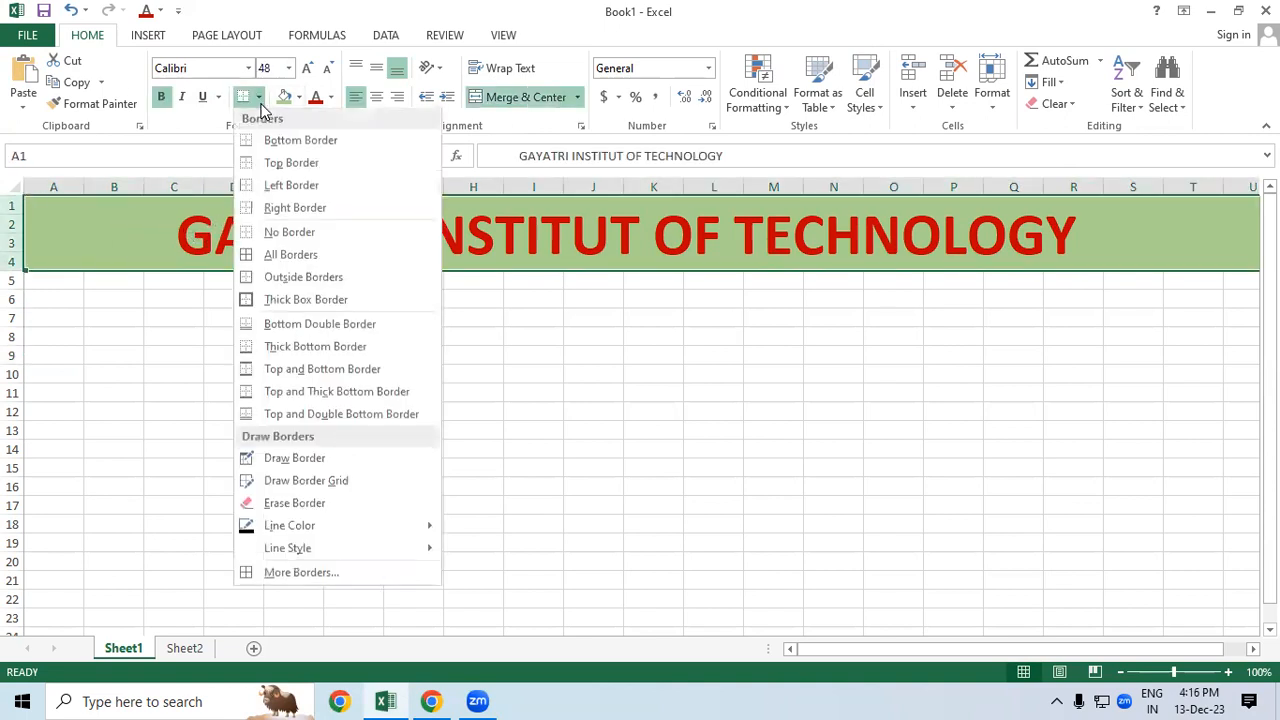
left_click(303, 310)
left_click(651, 433)
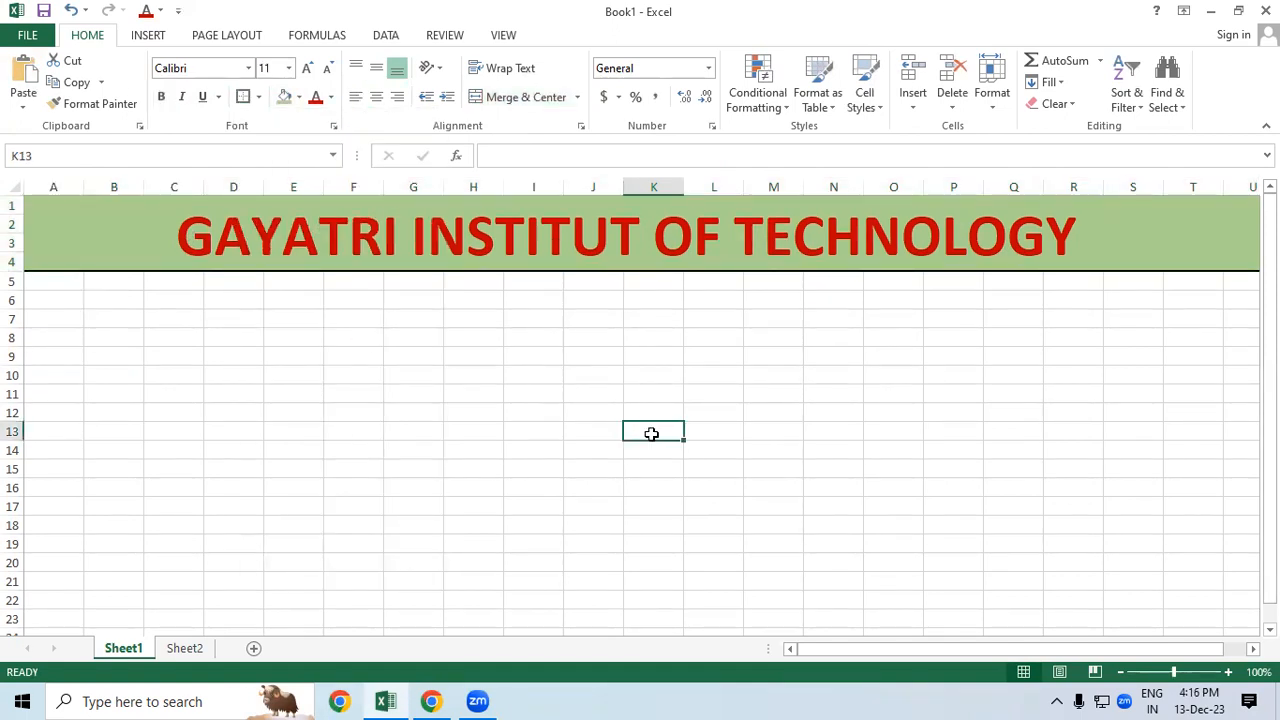
left_click(256, 436)
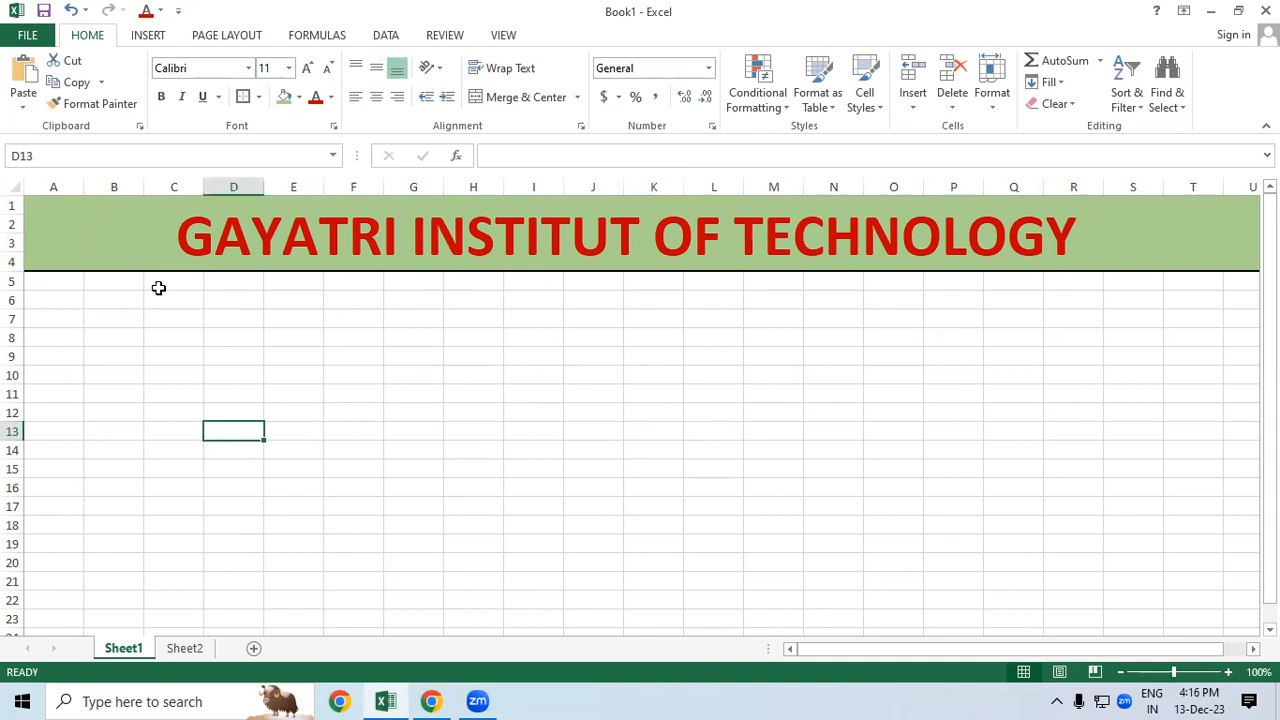
left_click(421, 410)
Step: In Chrome, load the Gayatri Institute of Technology website in a new tab
left_click(431, 701)
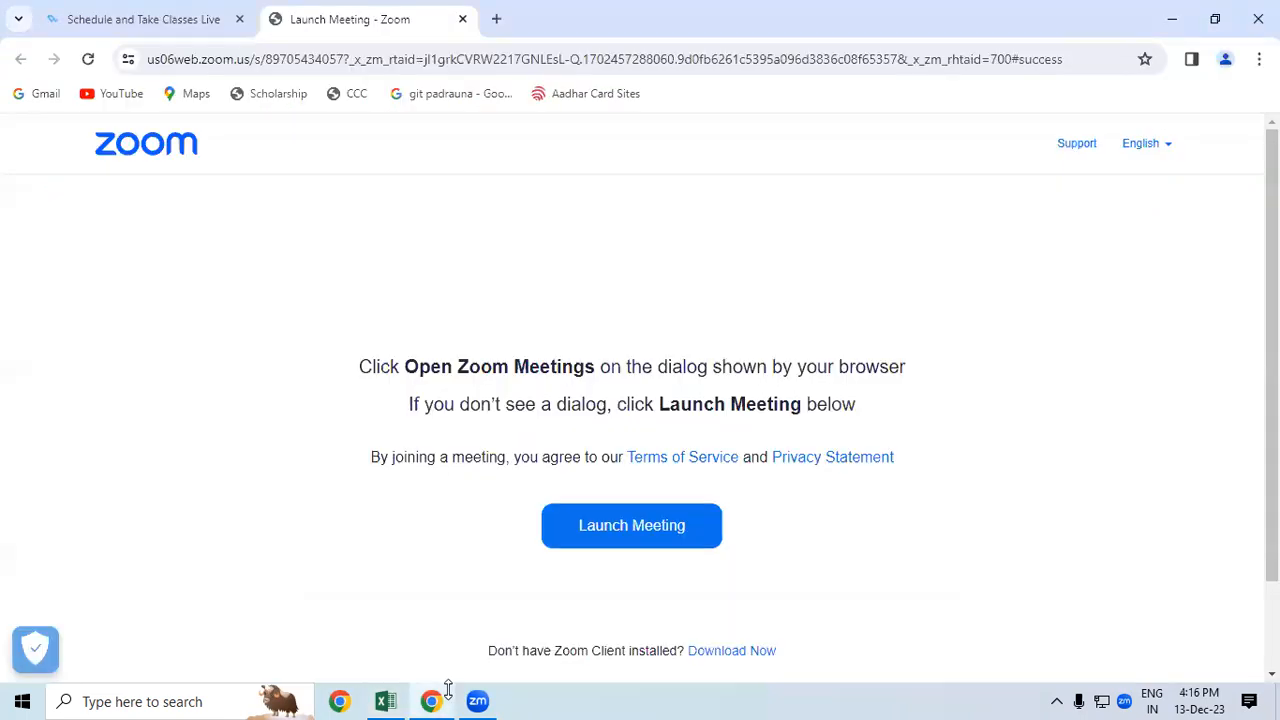
left_click(494, 19)
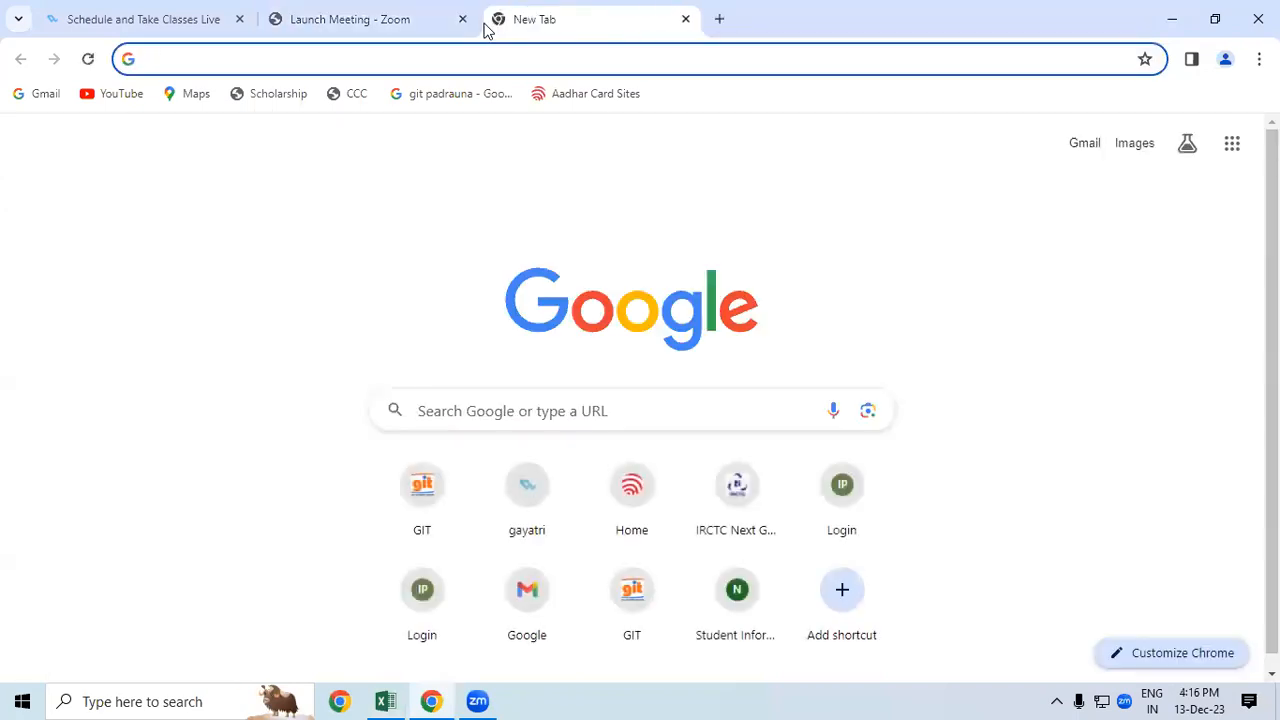
type("GIT.winuall.com")
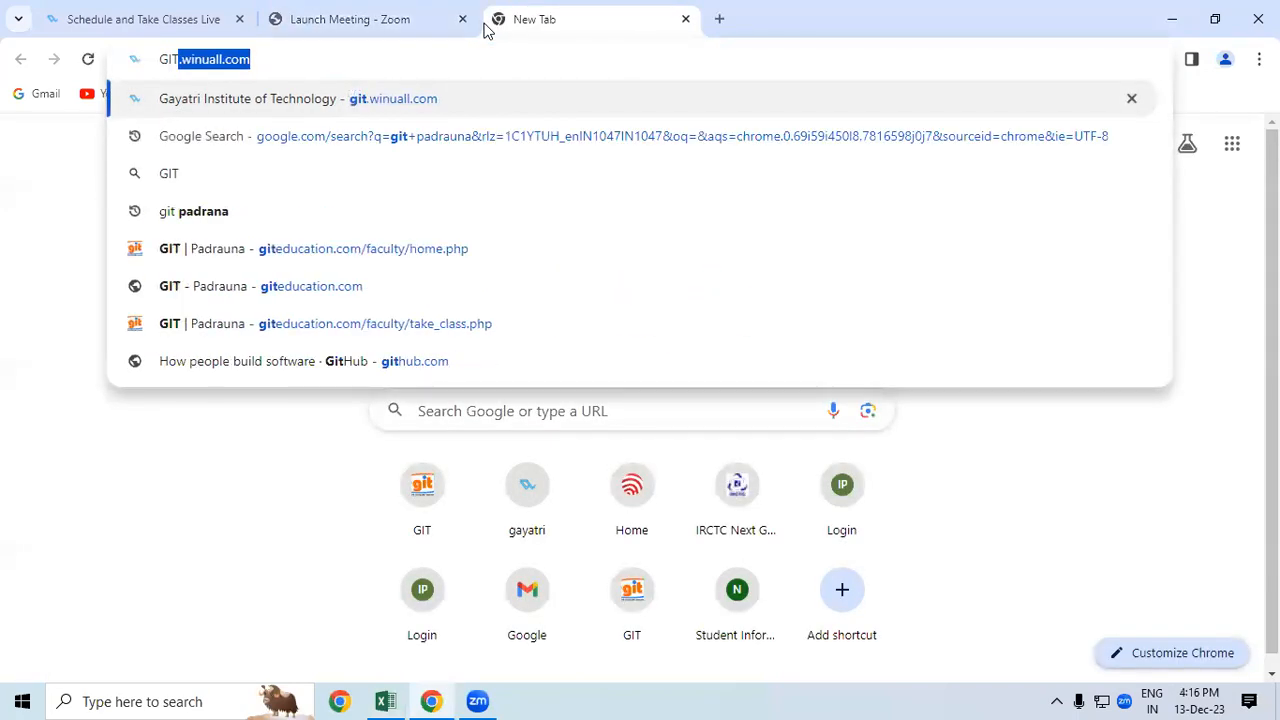
key("Return")
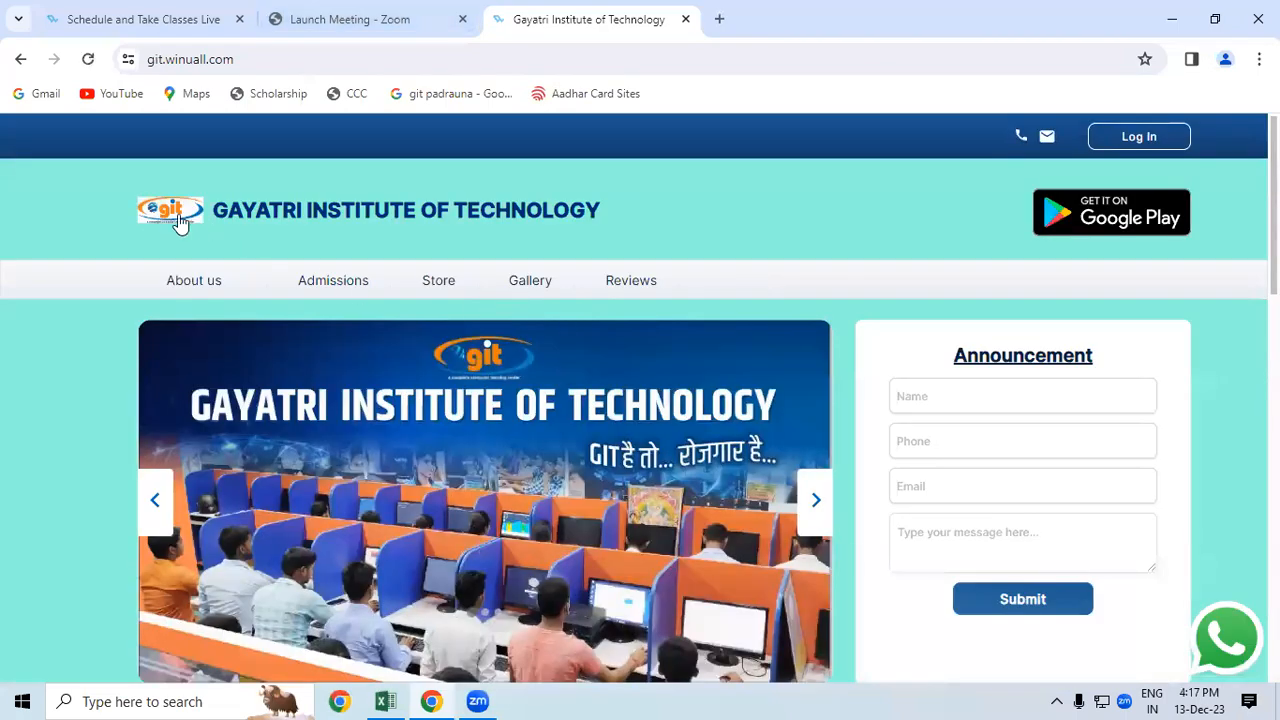
Step: Save the site's logo image as 'GIT LOGO' in the Music folder
right_click(178, 214)
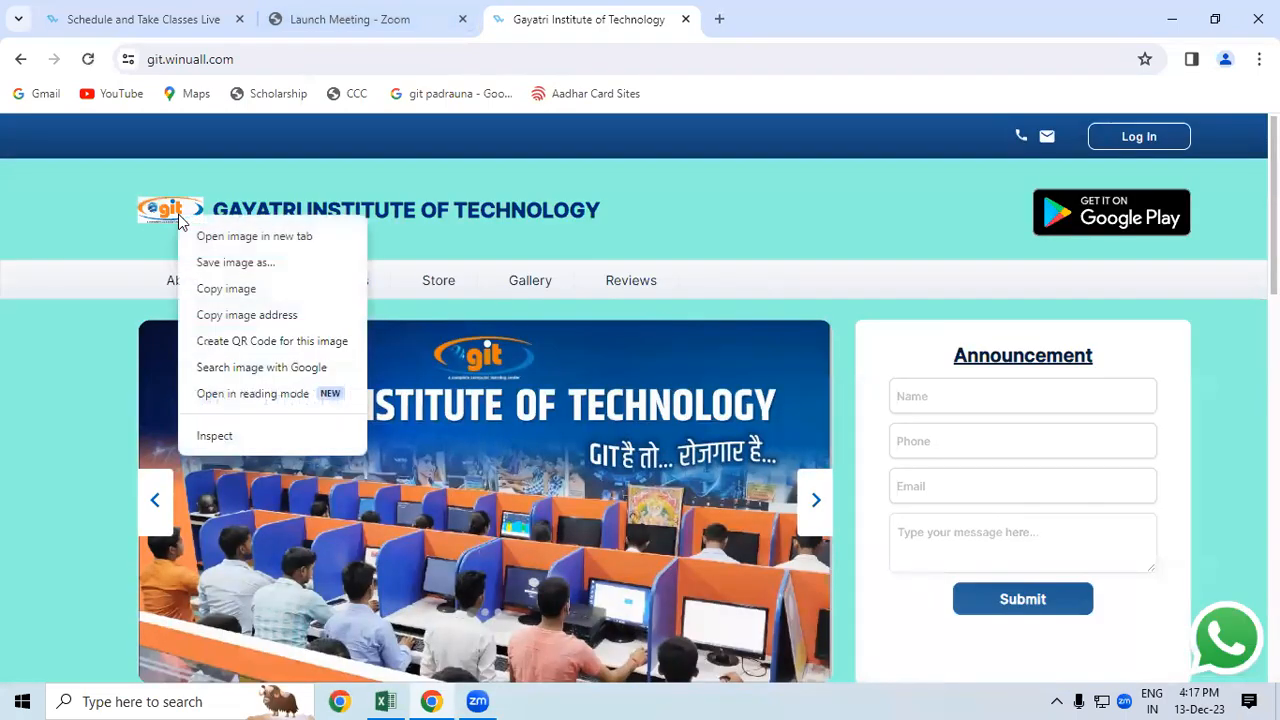
left_click(254, 262)
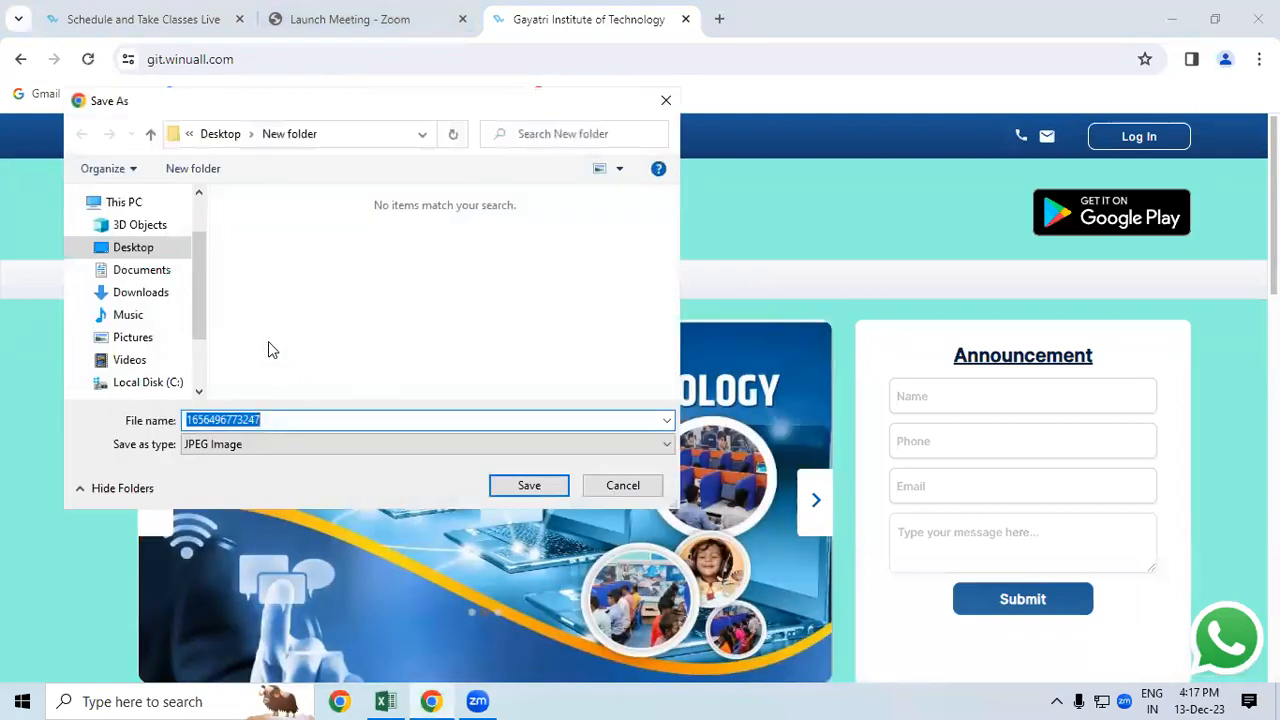
left_click(131, 314)
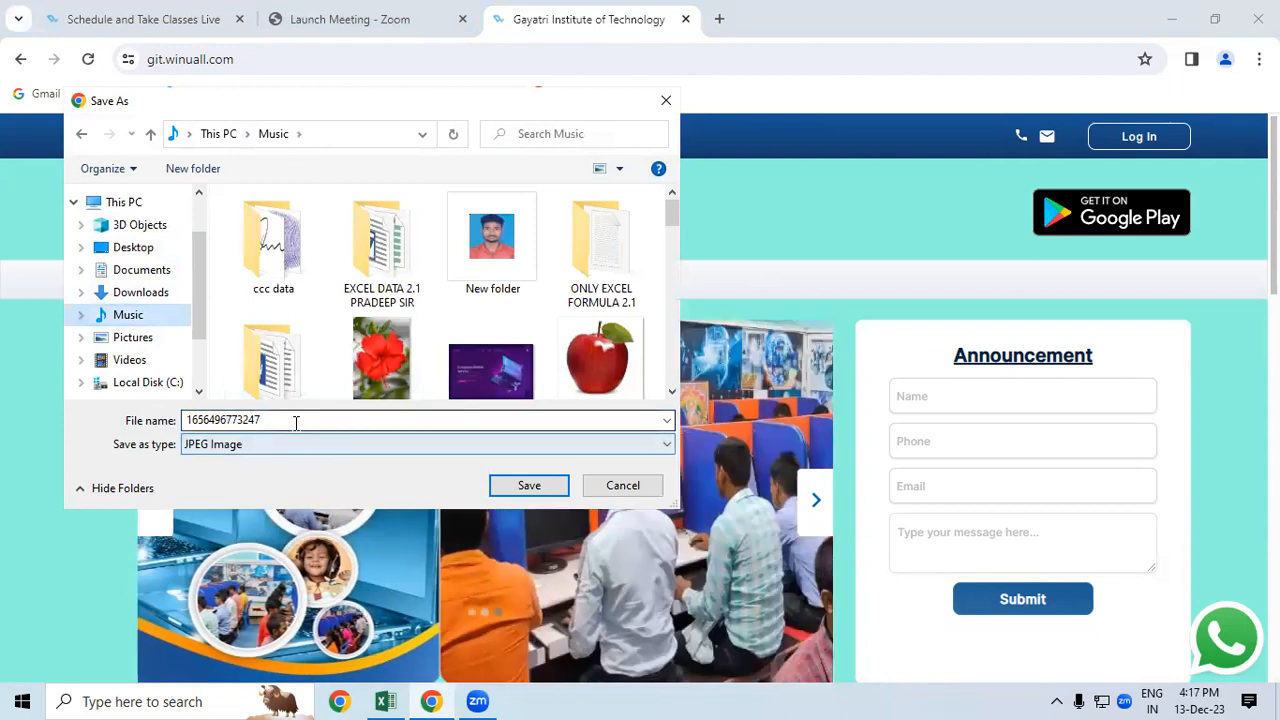
double_click(296, 421)
type("GIT LO")
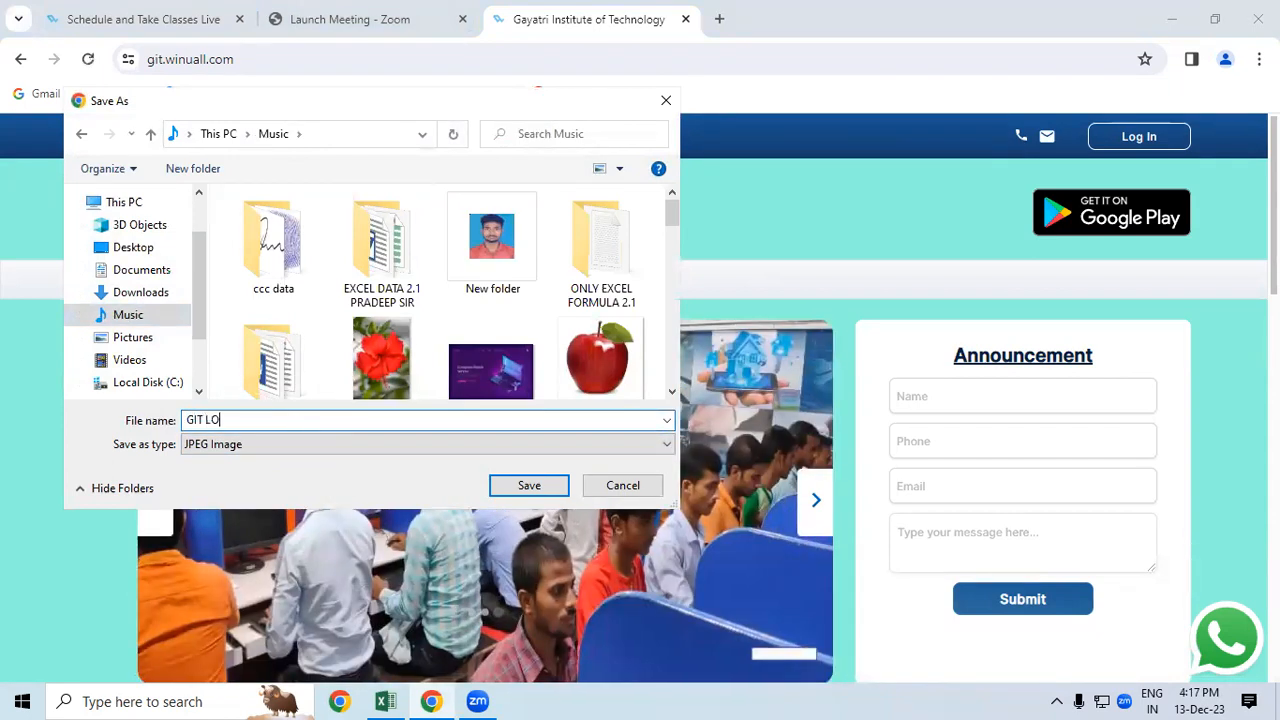
type("GO")
left_click(549, 486)
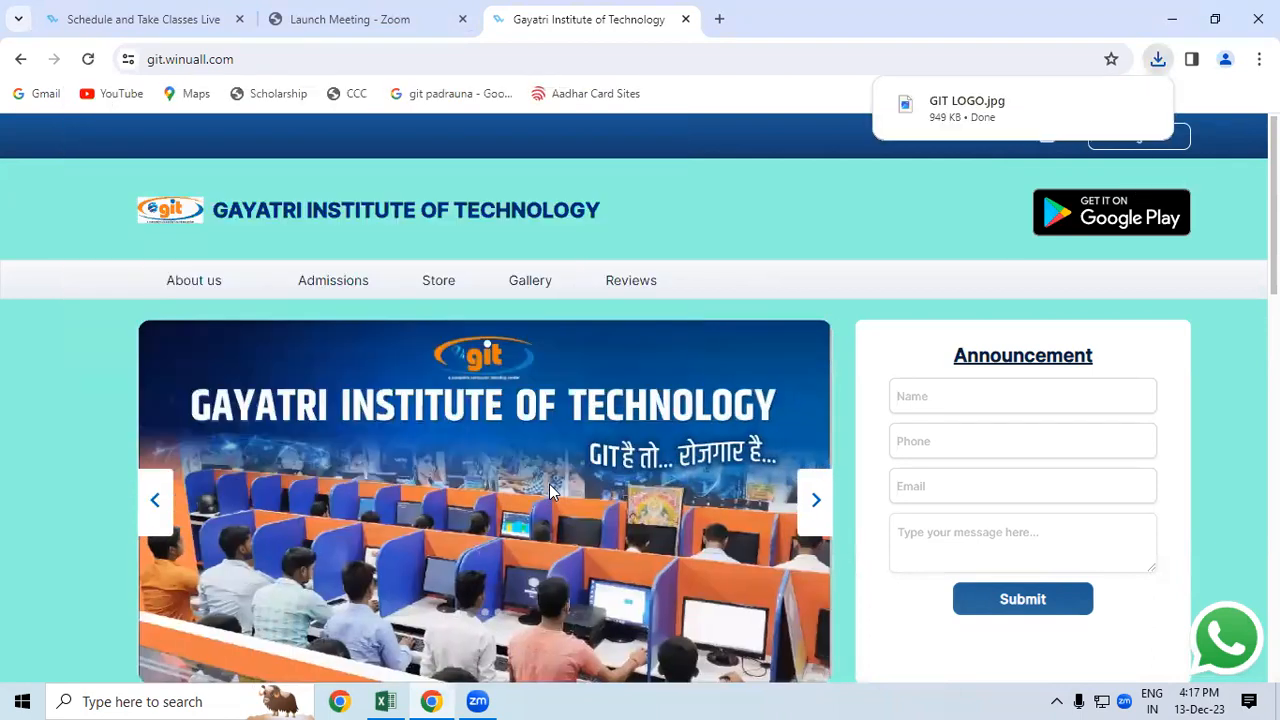
mouse_move(392, 700)
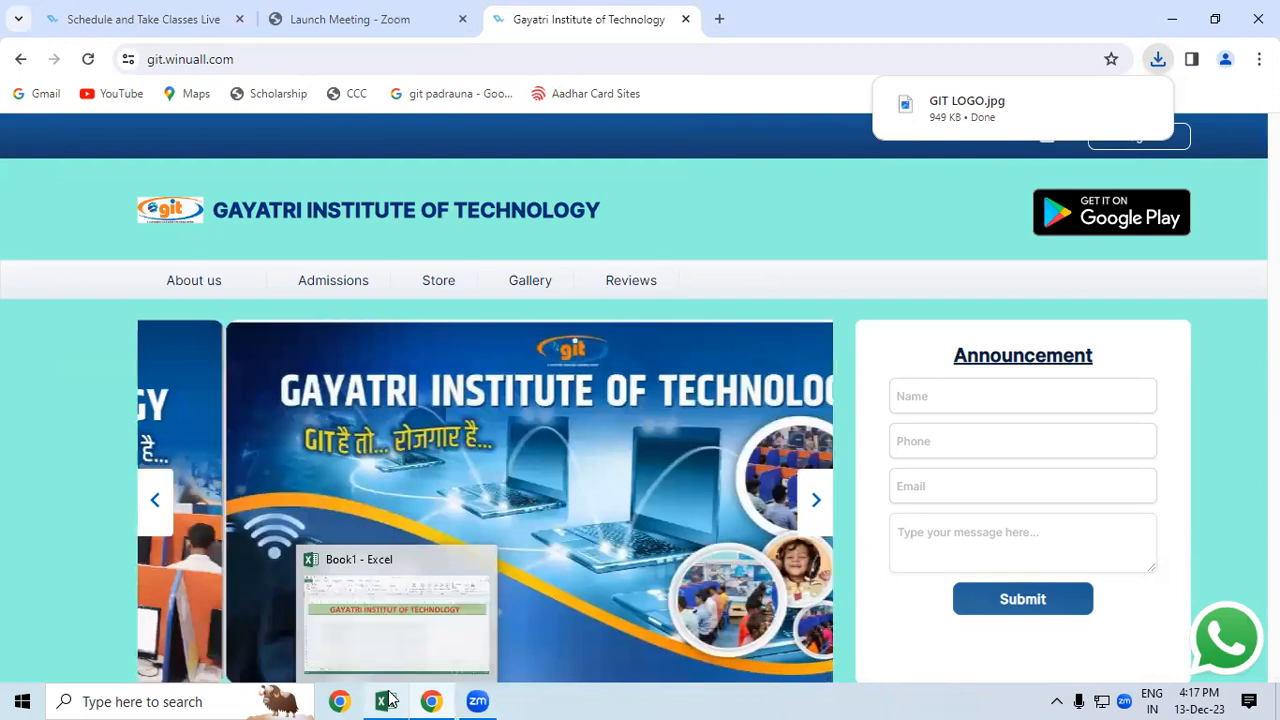
Step: Back in Book1, draw a rounded rectangle over the left end of the title banner
left_click(392, 647)
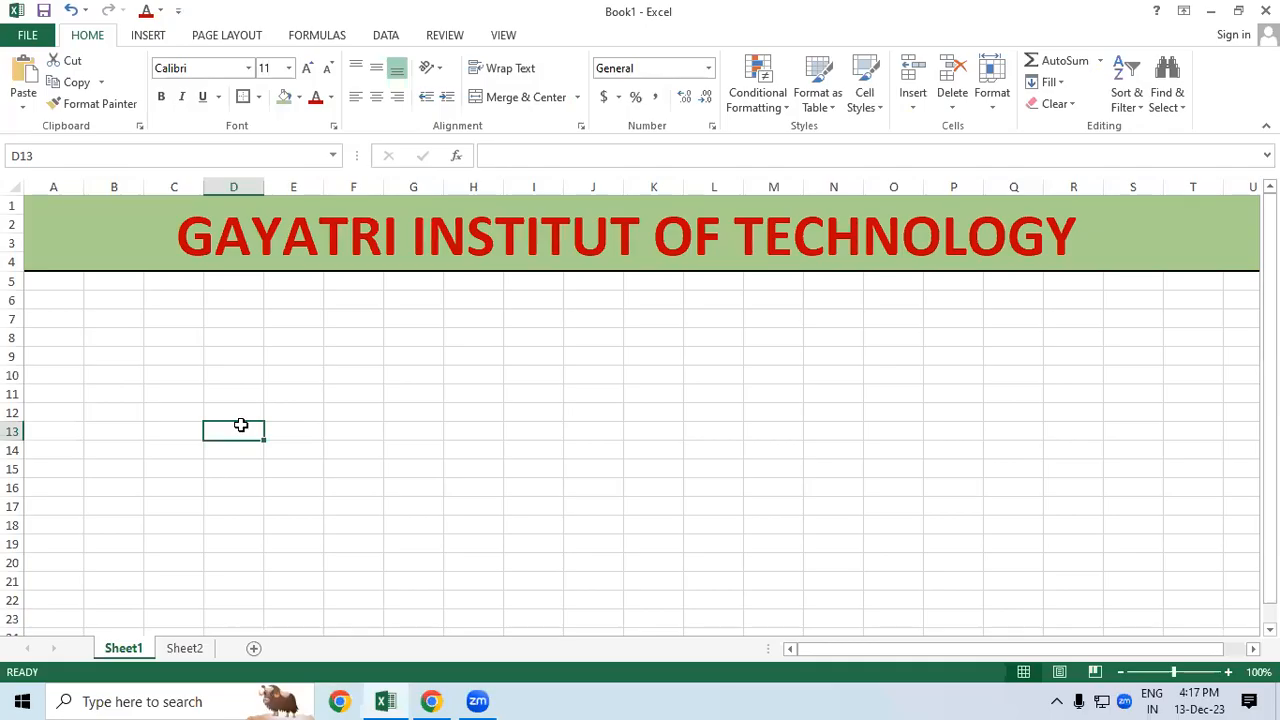
left_click(158, 37)
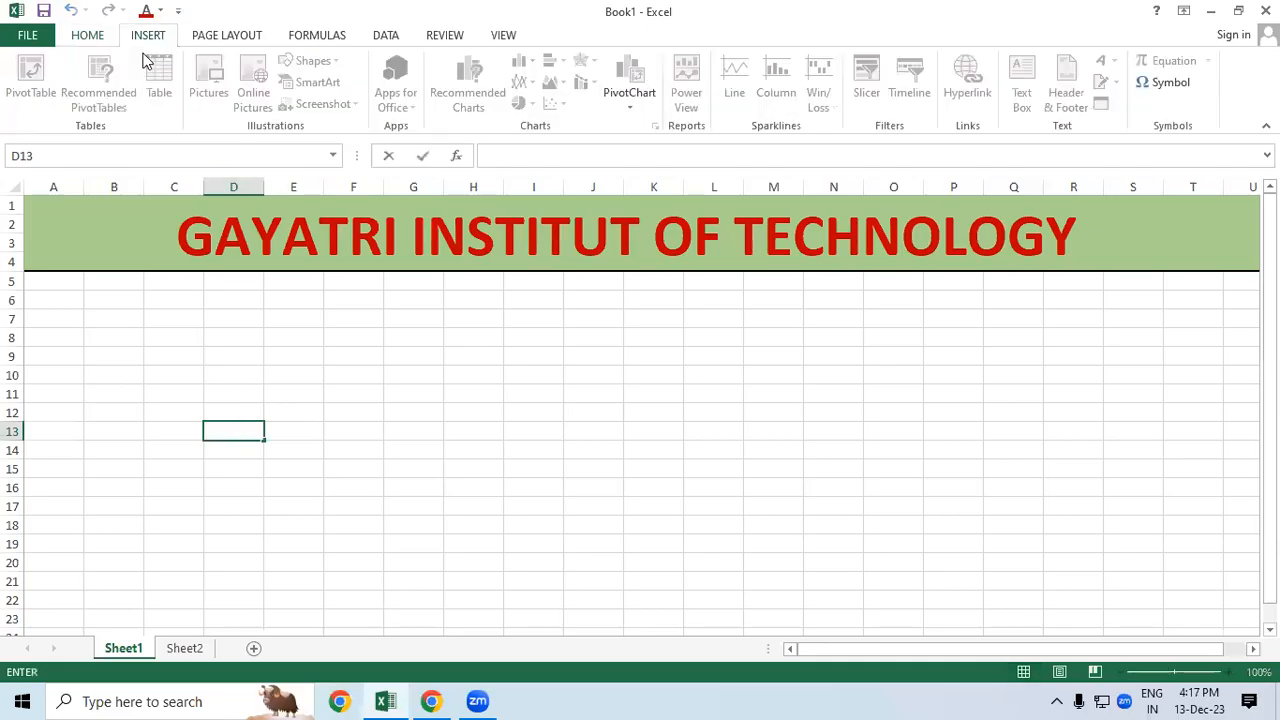
left_click(277, 337)
left_click(233, 318)
left_click(72, 220)
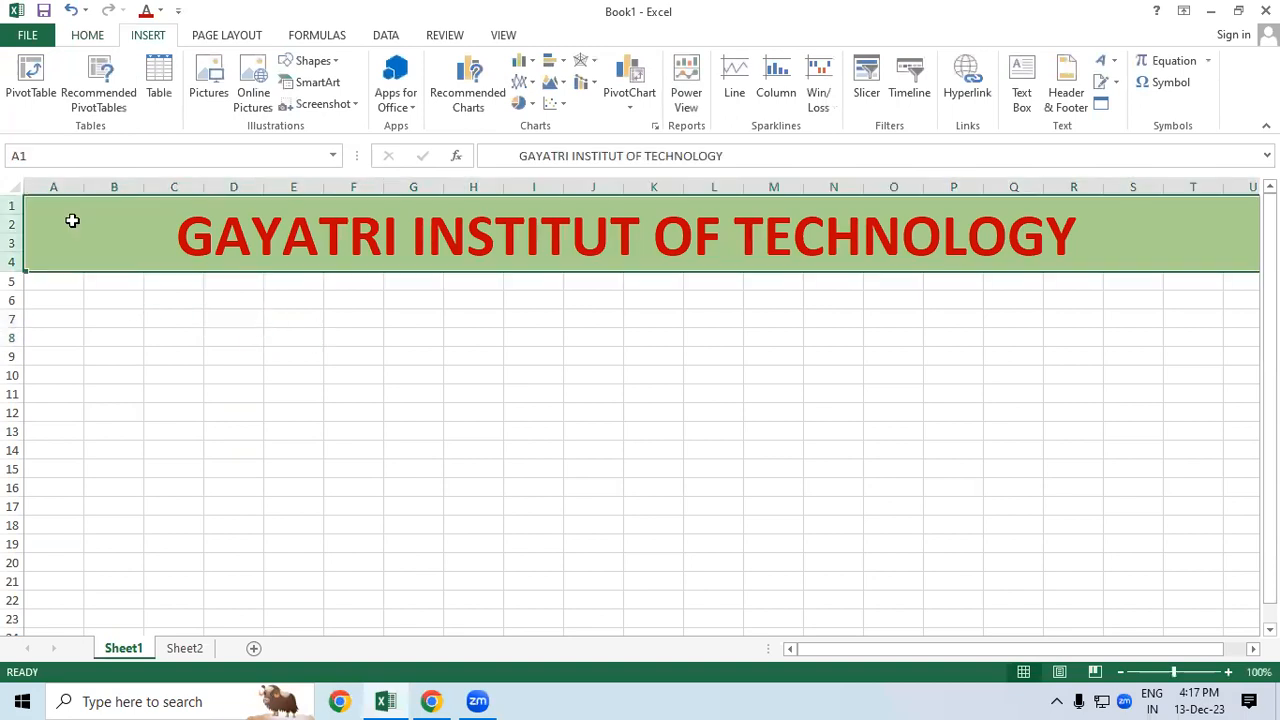
left_click(329, 64)
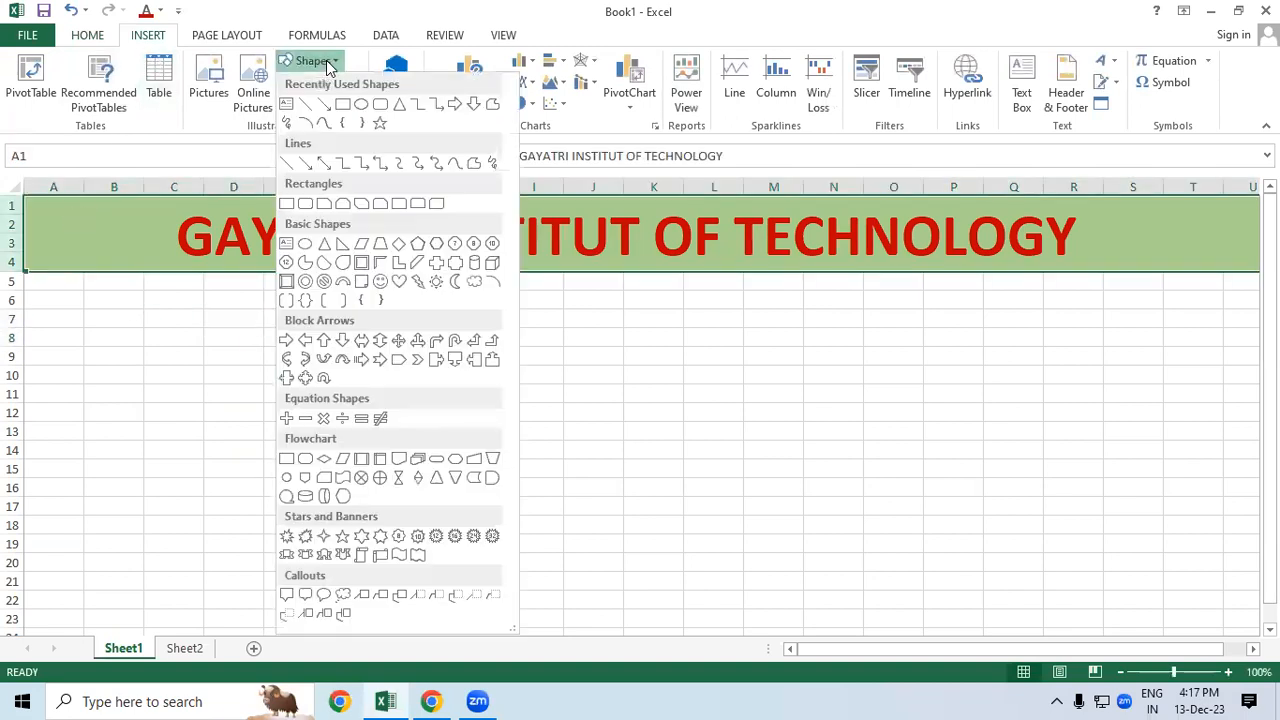
left_click(380, 106)
mouse_move(55, 217)
left_mouse_down()
mouse_move(126, 234)
mouse_move(177, 294)
mouse_move(125, 243)
left_mouse_up()
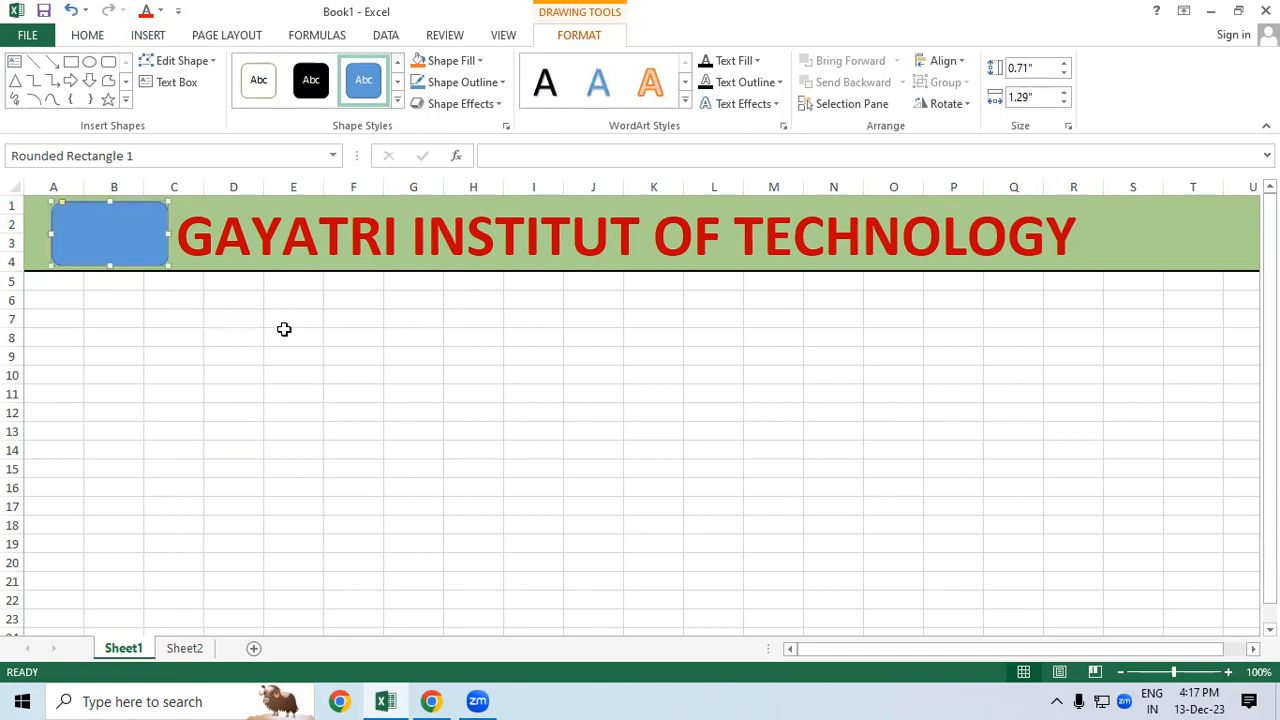
Step: Fill the rounded rectangle with the GIT LOGO picture from the Music folder
left_click(468, 61)
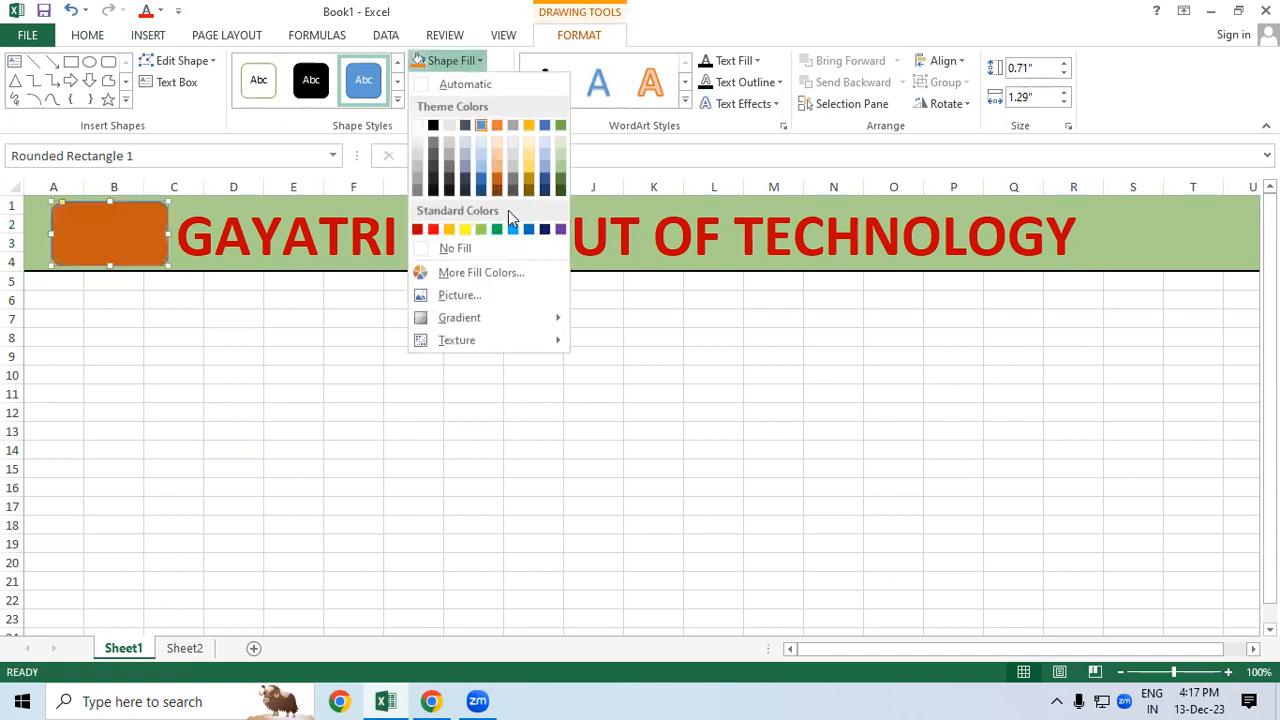
left_click(503, 296)
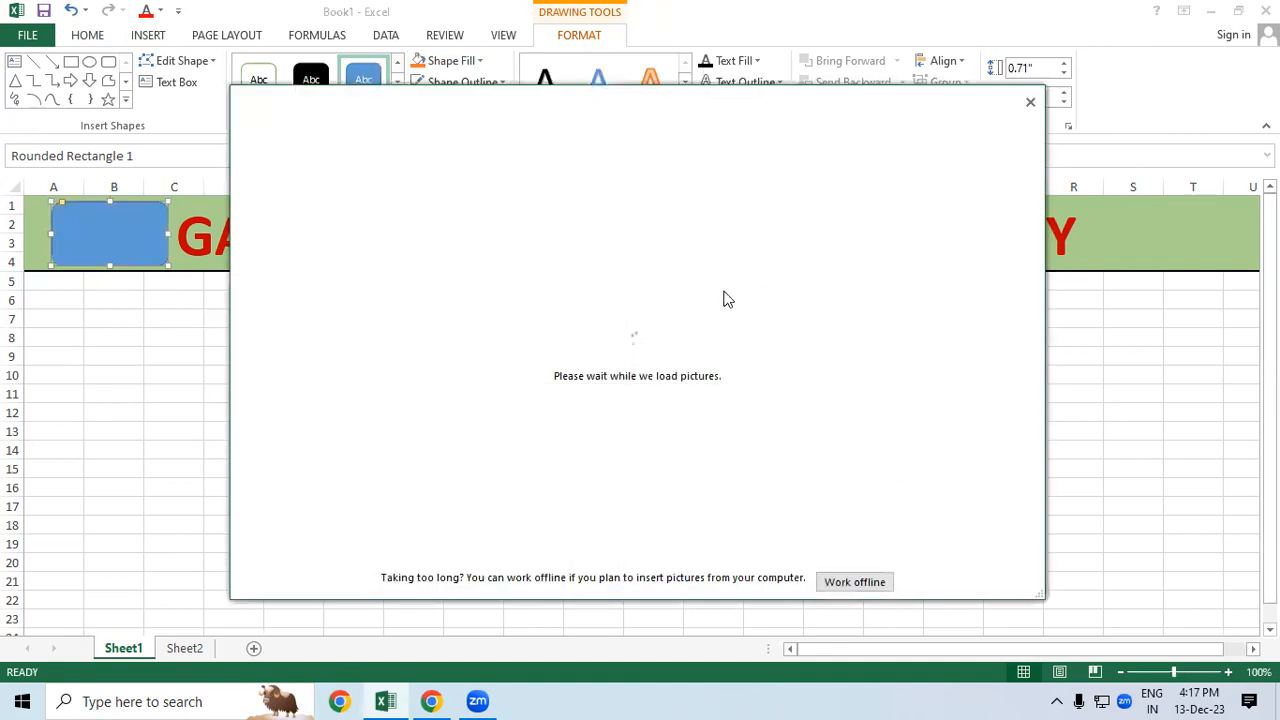
left_click(722, 199)
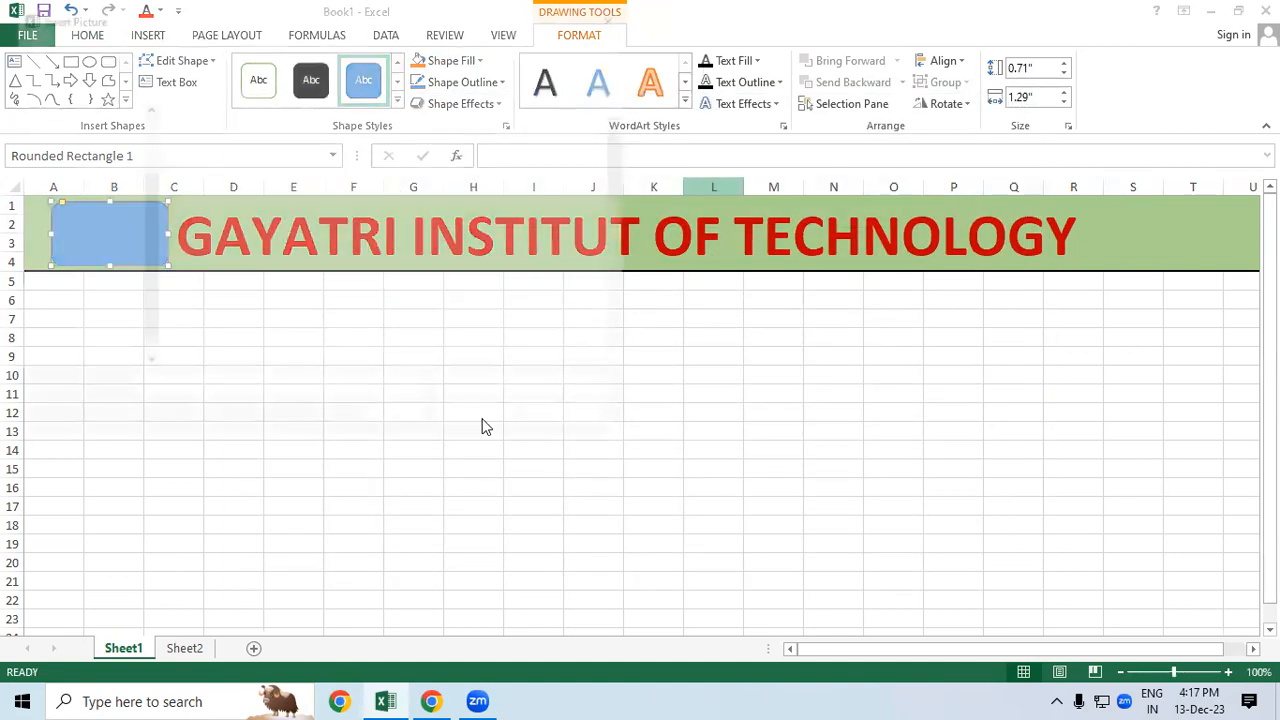
left_click(74, 228)
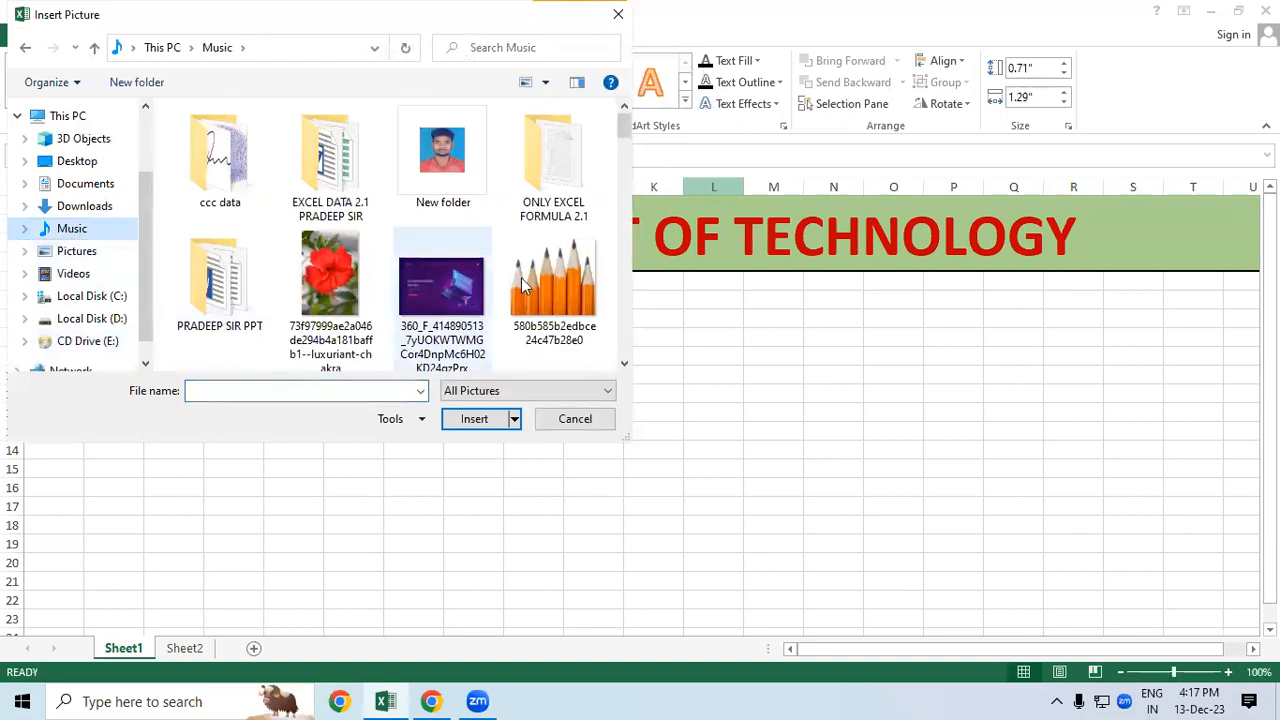
left_click_drag(625, 126, 625, 241)
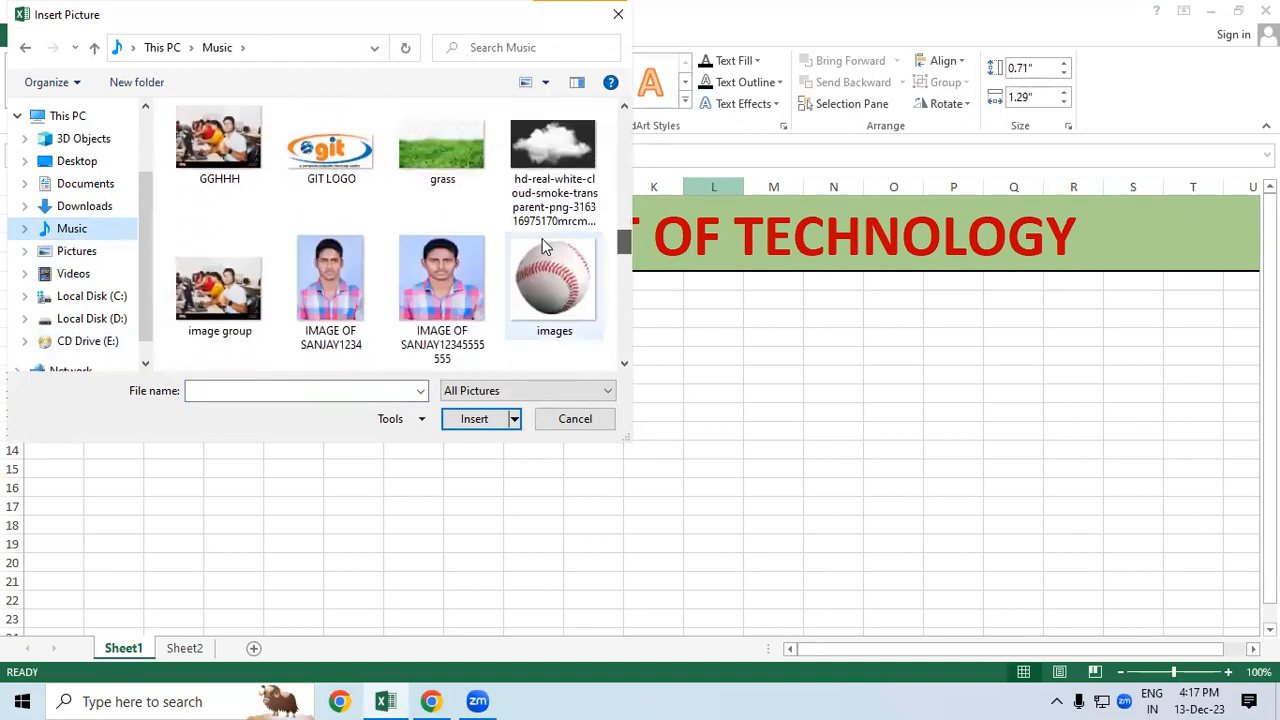
left_click(350, 177)
left_click(463, 420)
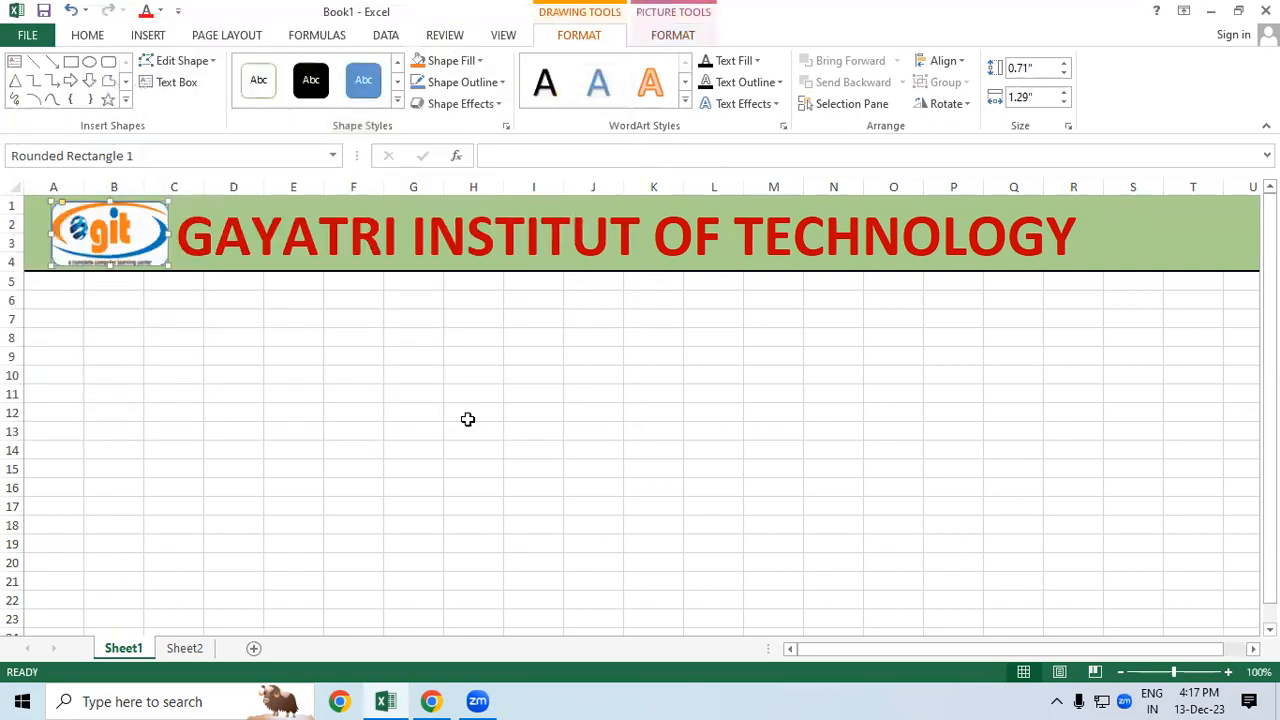
Step: Set the logo shape's outline to No Outline
left_click(463, 82)
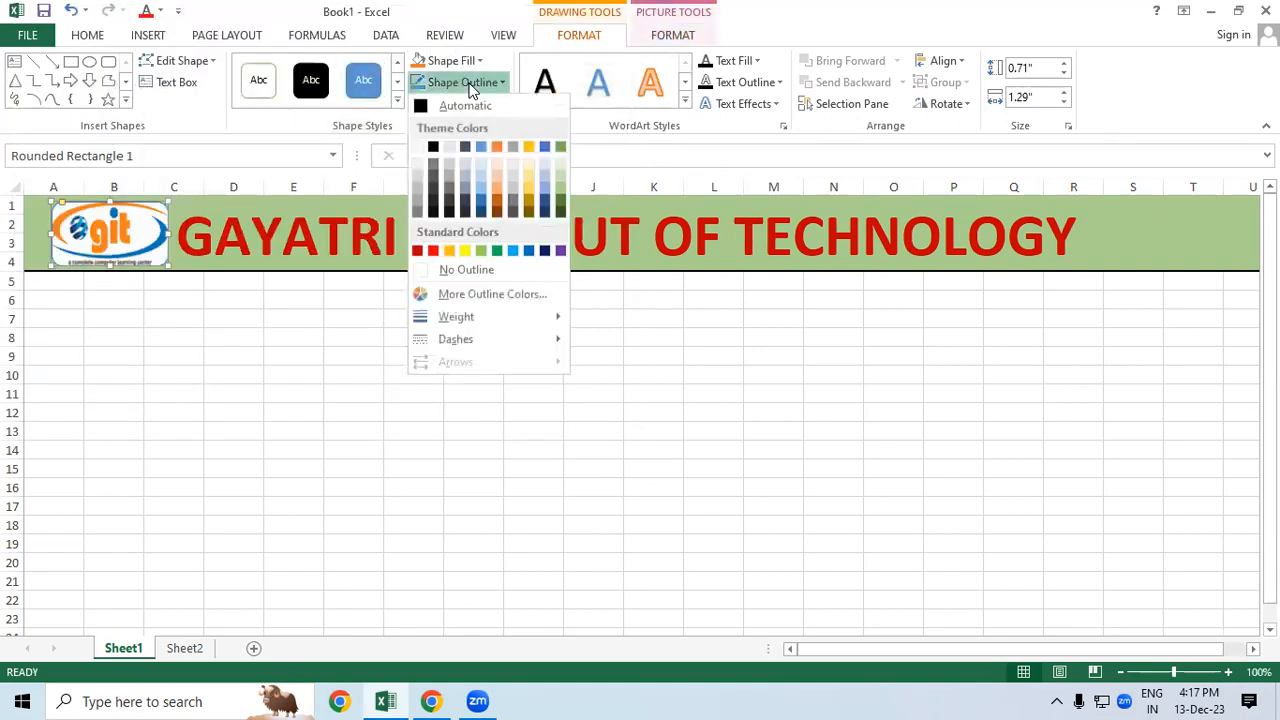
left_click(489, 268)
left_click(470, 372)
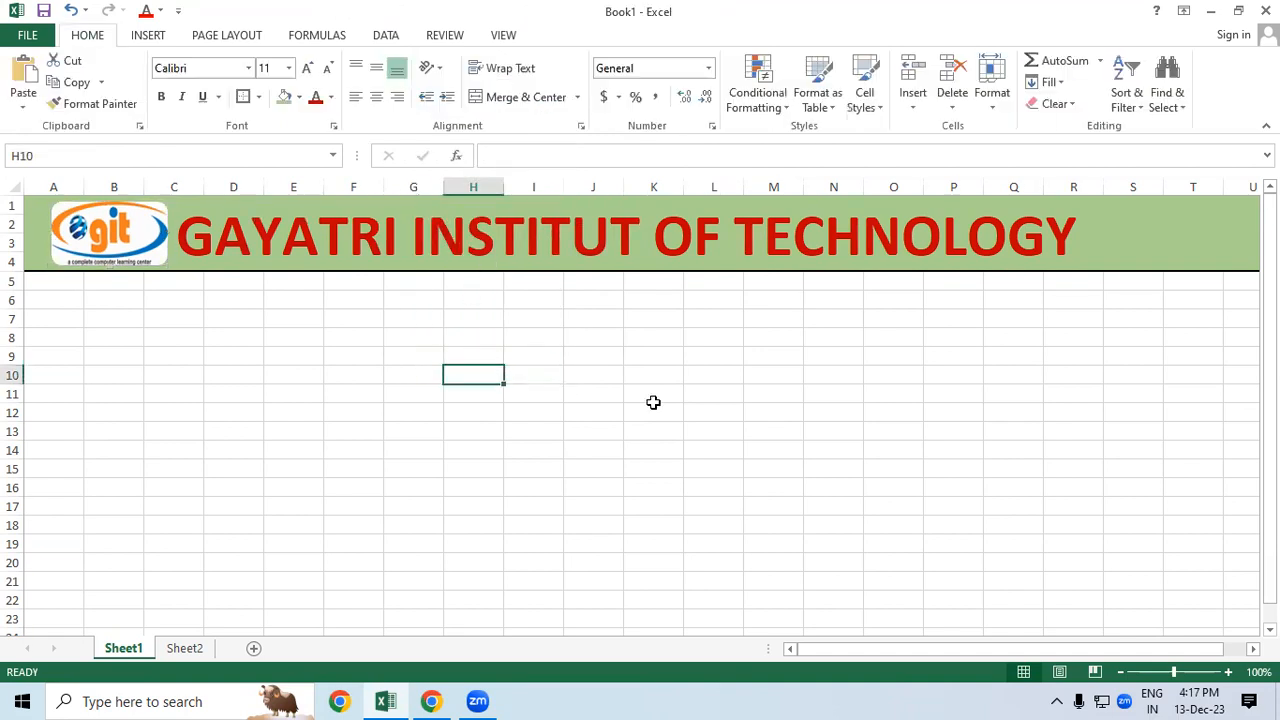
Step: Merge D6:O10 and type 'STUDENT DATABASE' into it
left_click(831, 408)
left_click(338, 363)
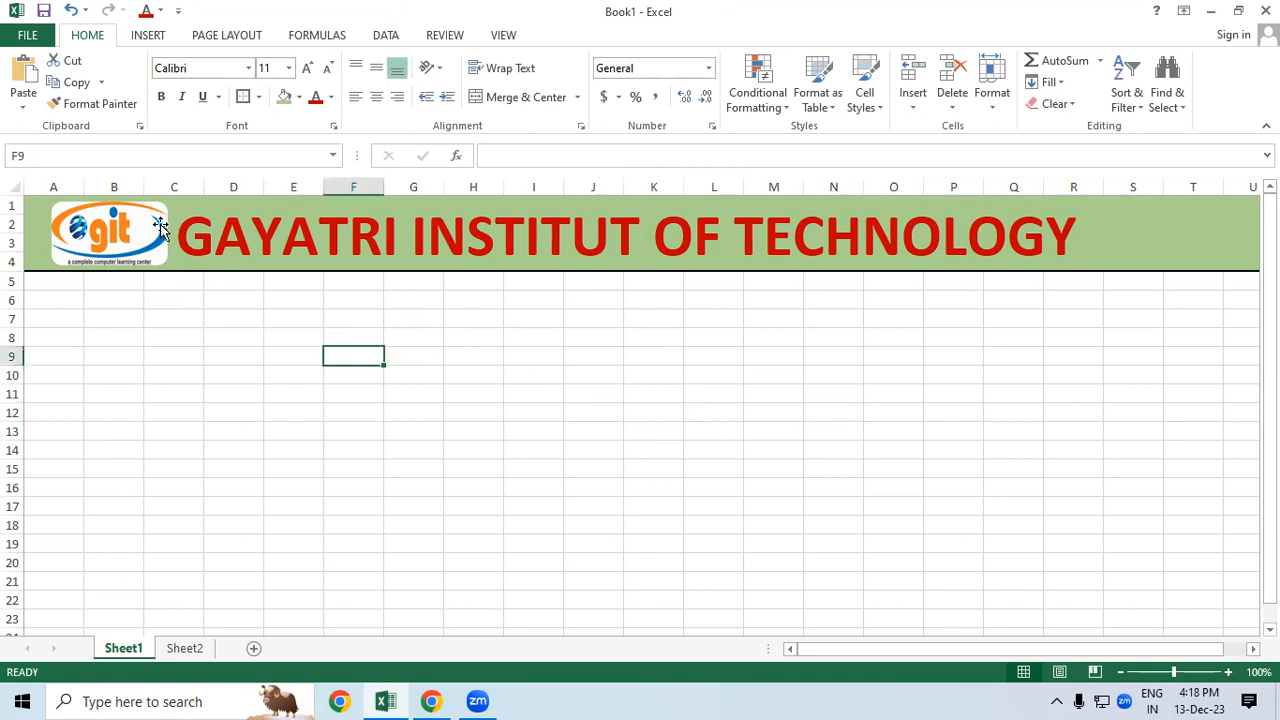
left_click_drag(209, 297, 920, 373)
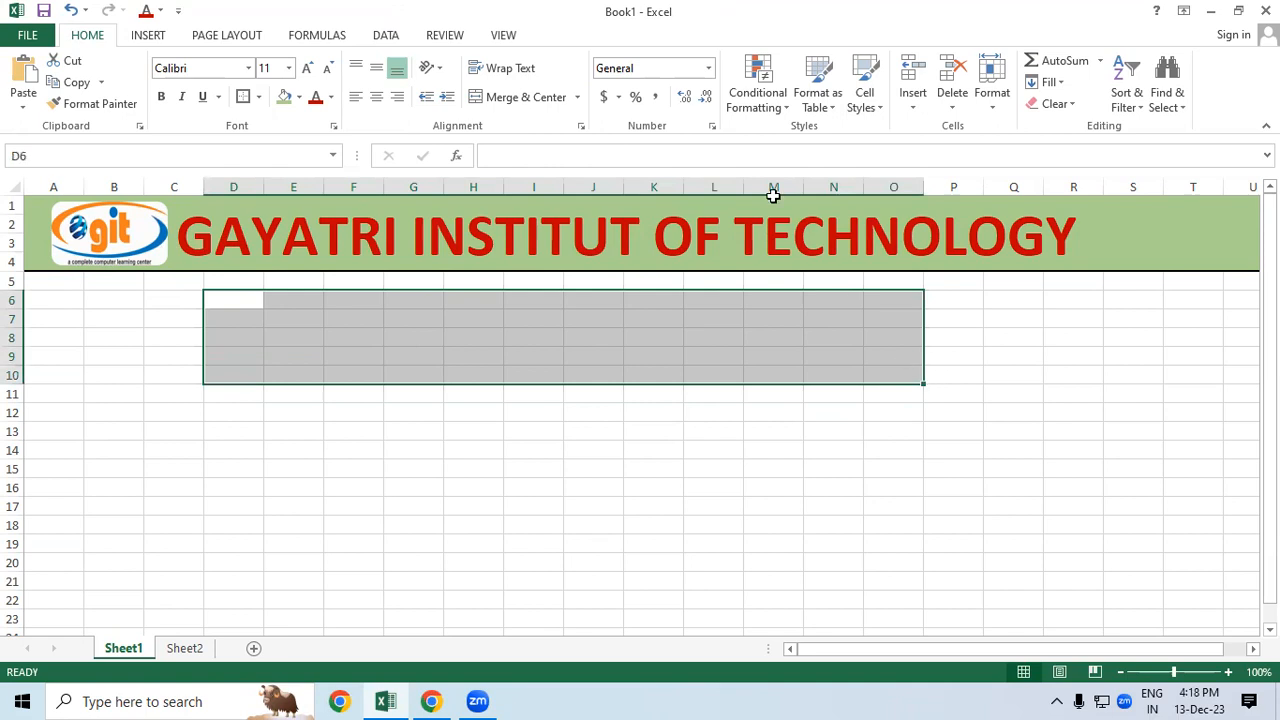
left_click(549, 100)
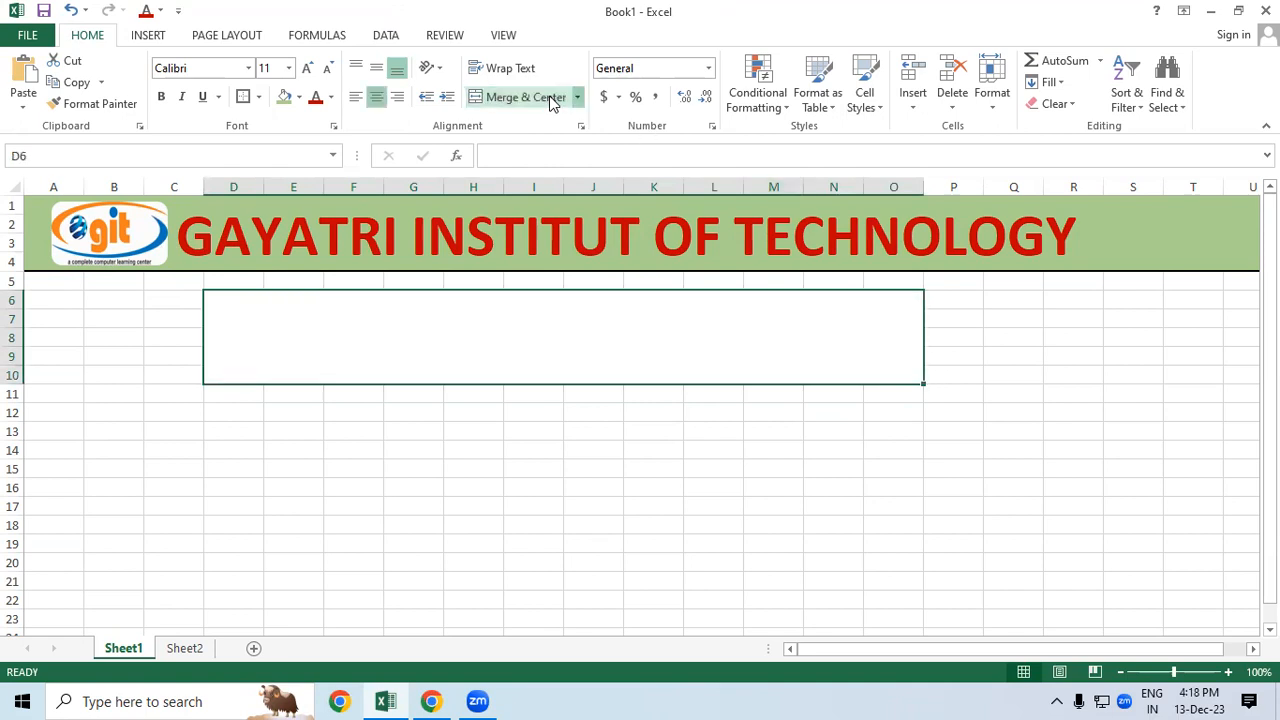
double_click(641, 356)
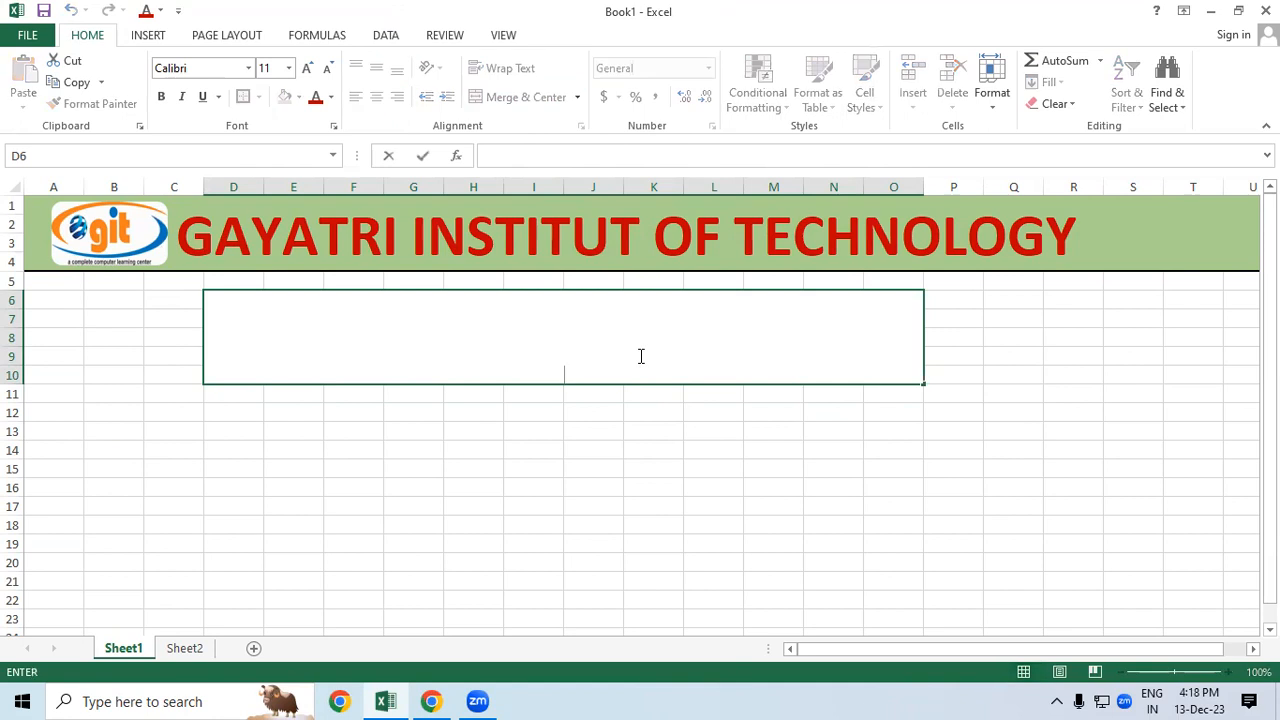
type("STUDENT DATABASE")
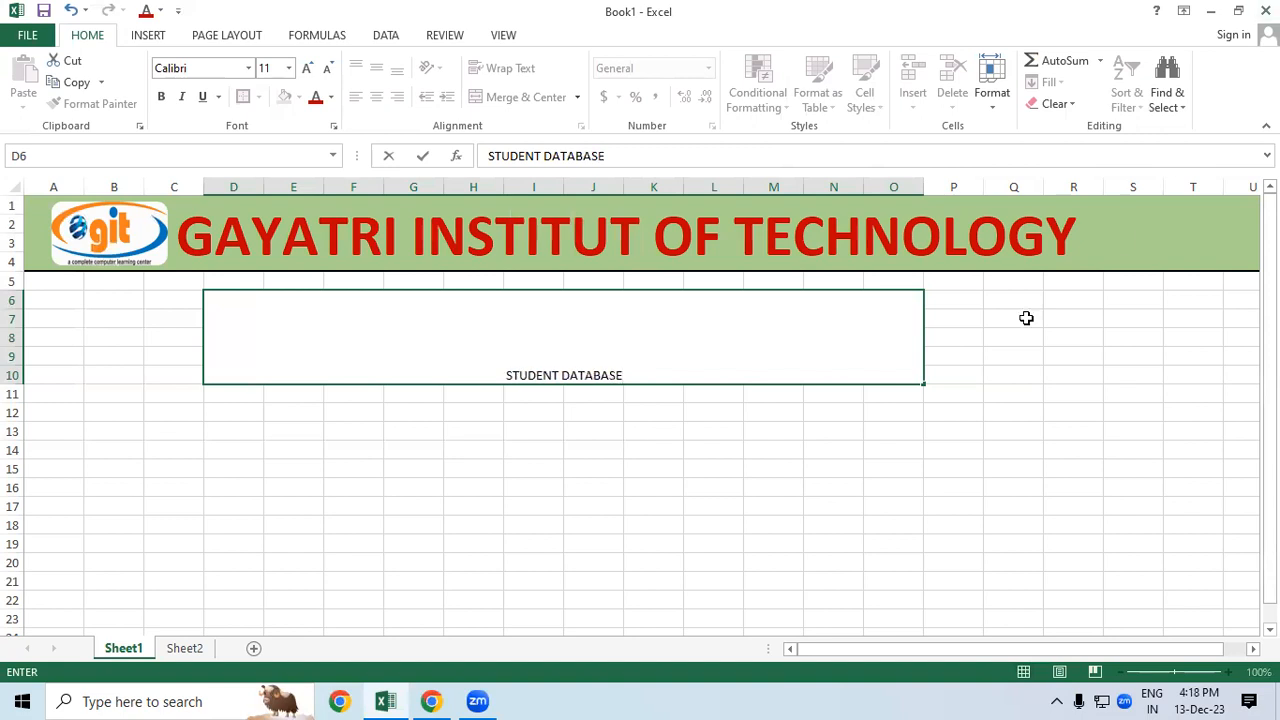
left_click(640, 485)
Step: Set the STUDENT DATABASE text to 48-point bold
left_click(611, 335)
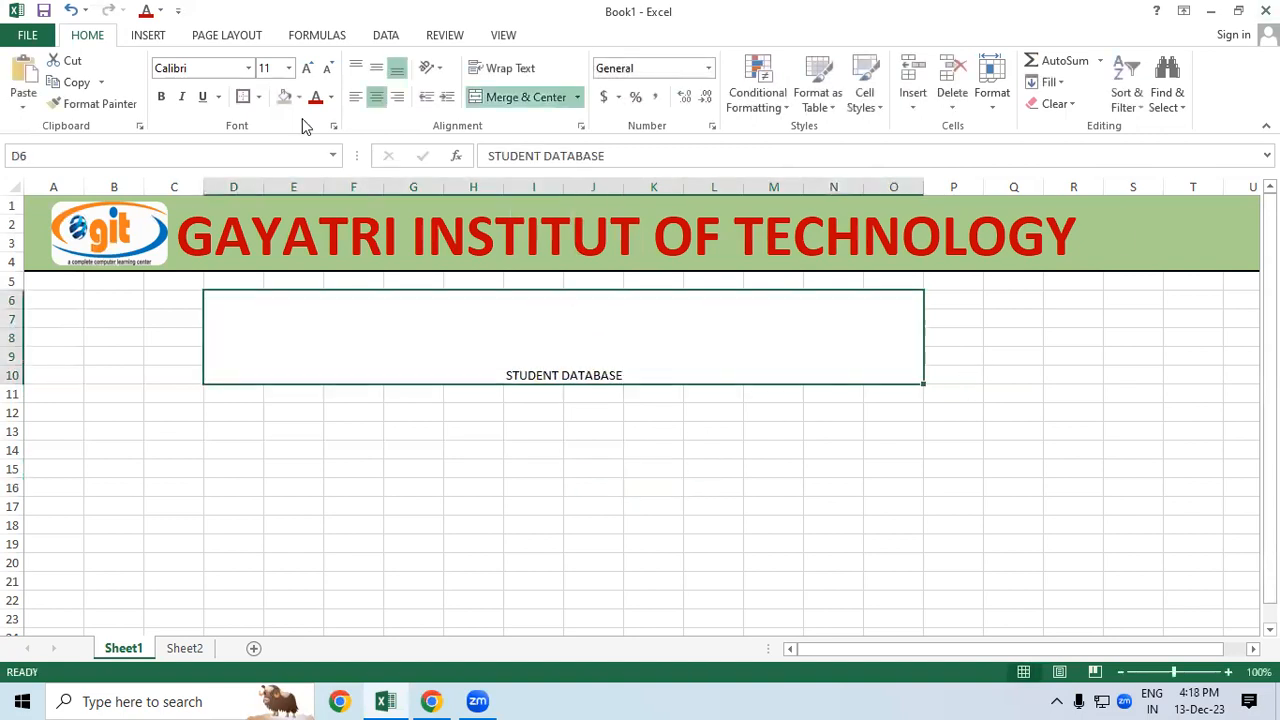
left_click(307, 68)
left_click(307, 68)
left_click(307, 68)
left_click(307, 68)
left_click(307, 68)
left_click(307, 68)
left_click(307, 68)
left_click(307, 68)
left_click(307, 68)
left_click(307, 68)
left_click(307, 68)
left_click(307, 68)
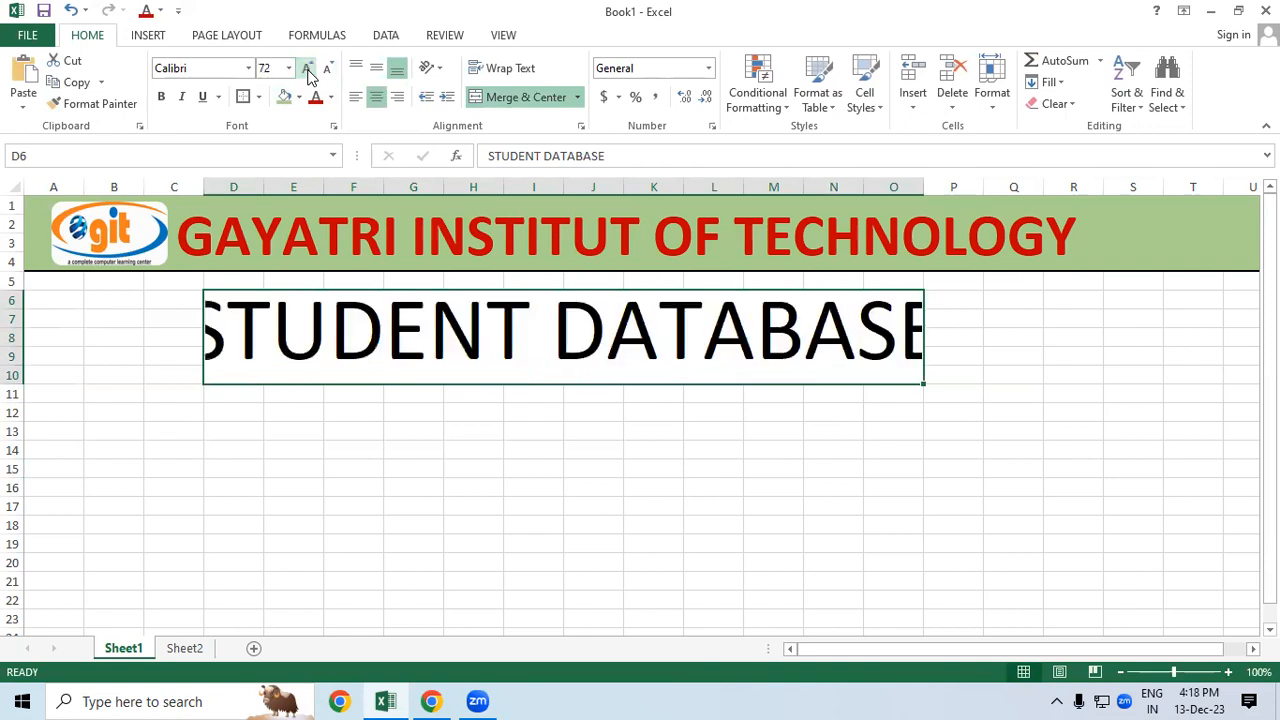
left_click(327, 68)
left_click(540, 505)
left_click(514, 281)
left_click(509, 323)
left_click(161, 96)
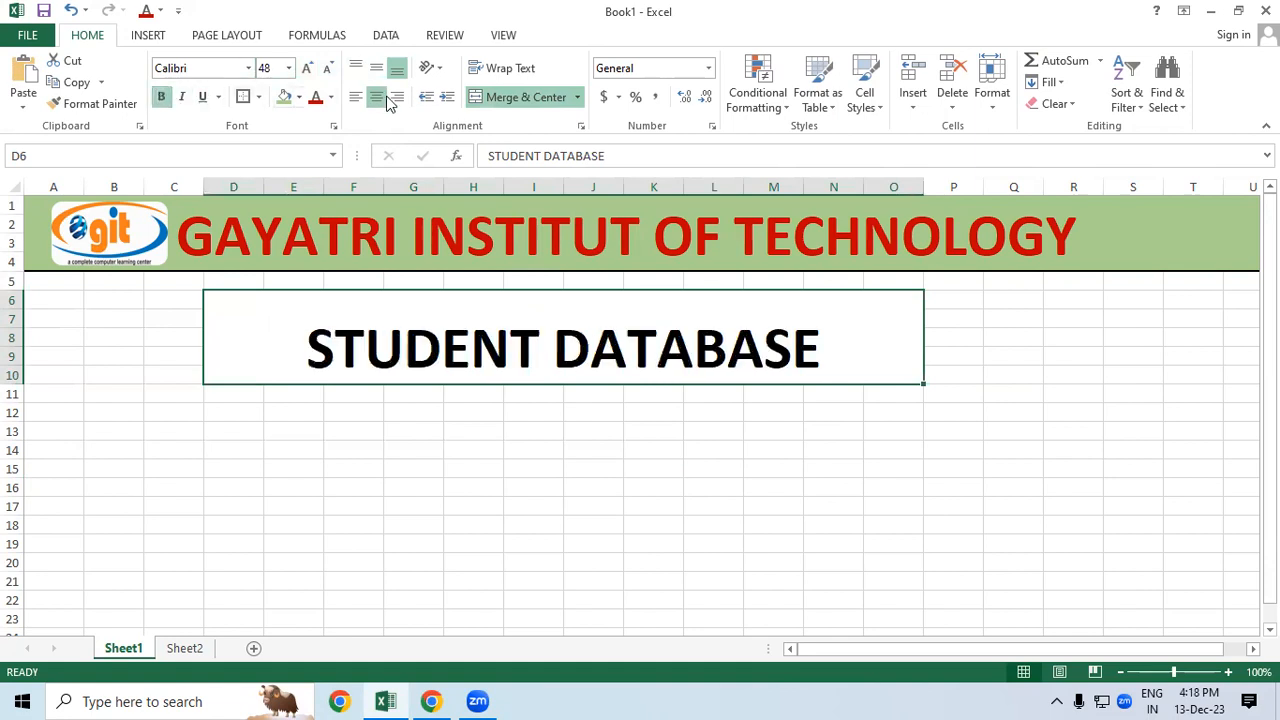
Step: Give the title box yellow fill, all borders, and middle vertical alignment
left_click(299, 97)
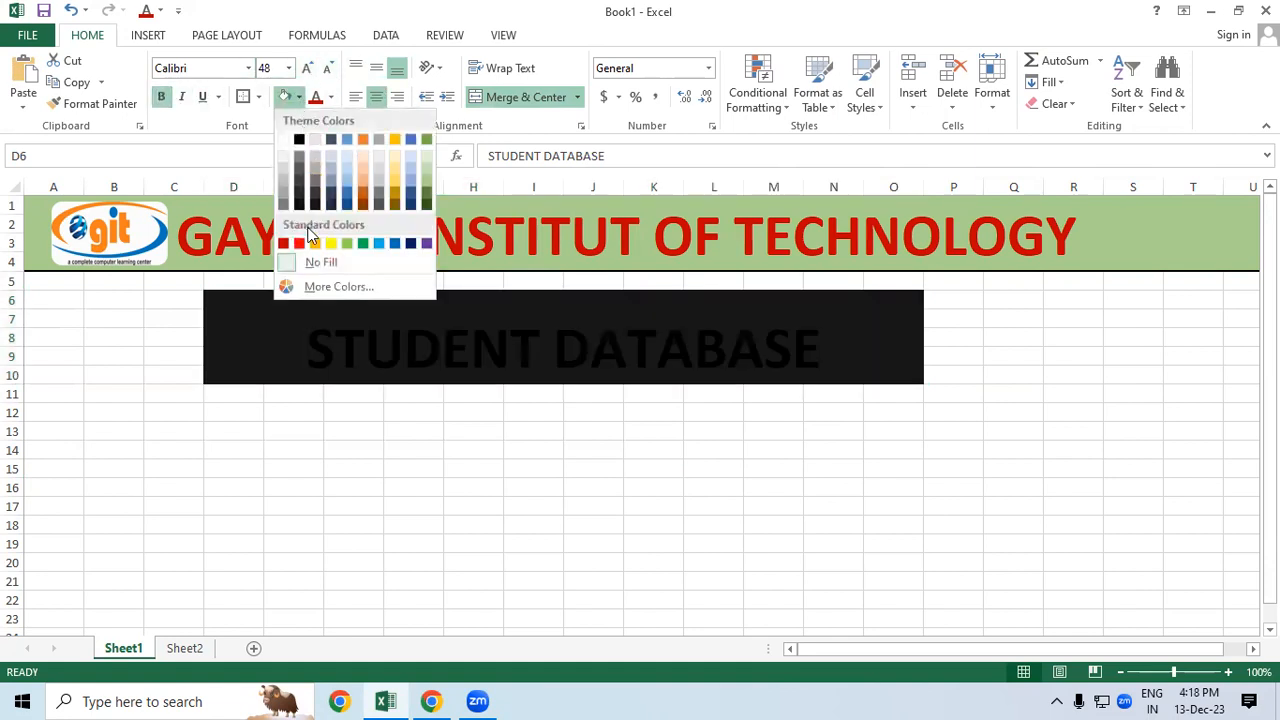
left_click(328, 243)
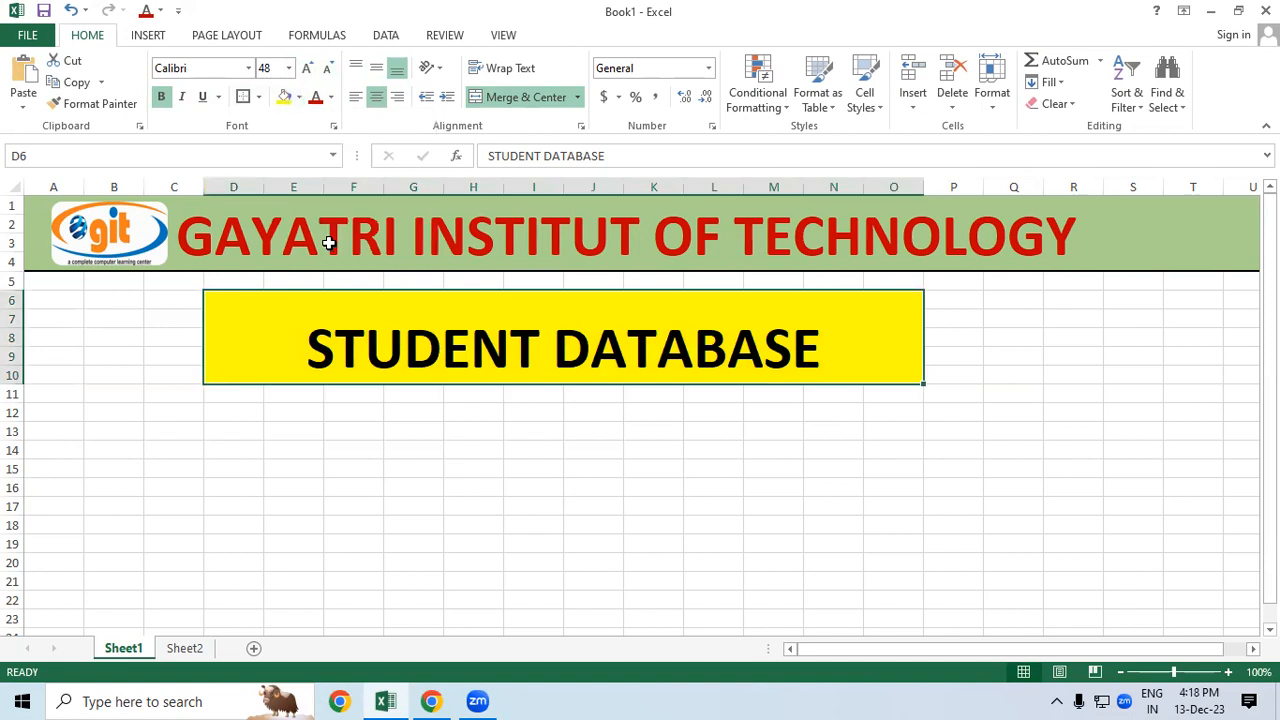
left_click(258, 97)
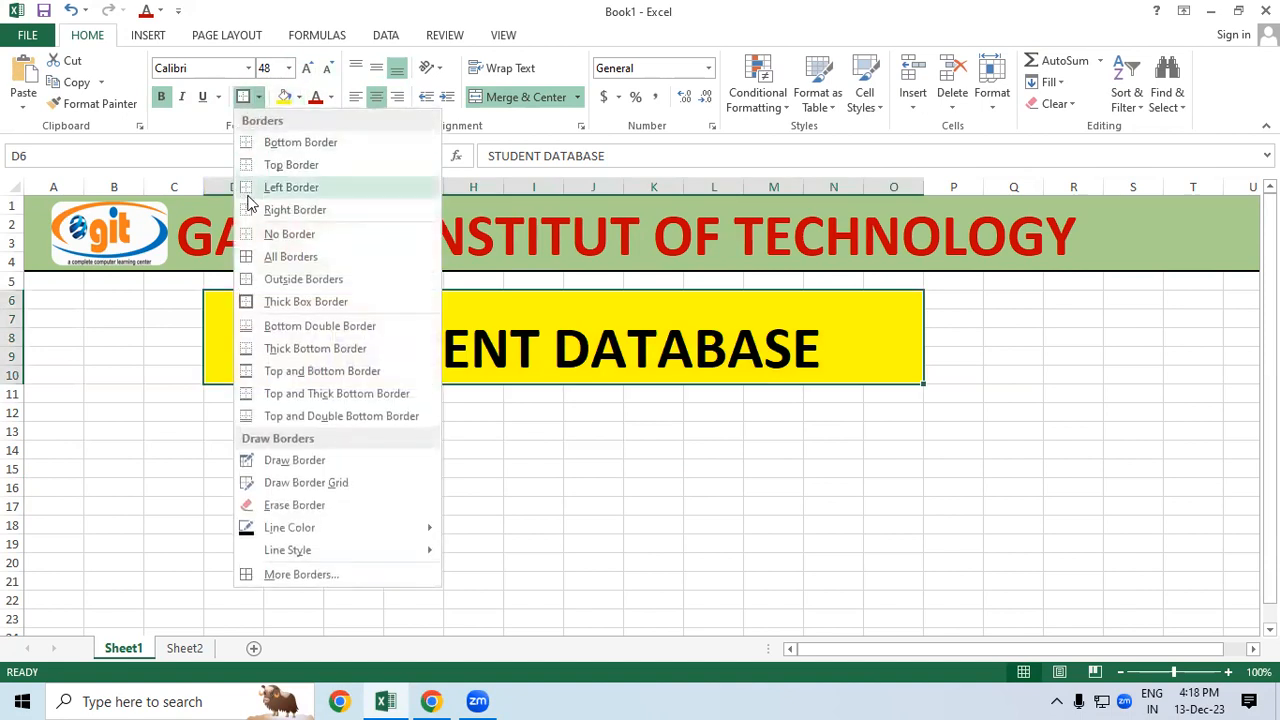
left_click(262, 260)
left_click(534, 524)
left_click_drag(738, 521, 756, 508)
left_click(512, 322)
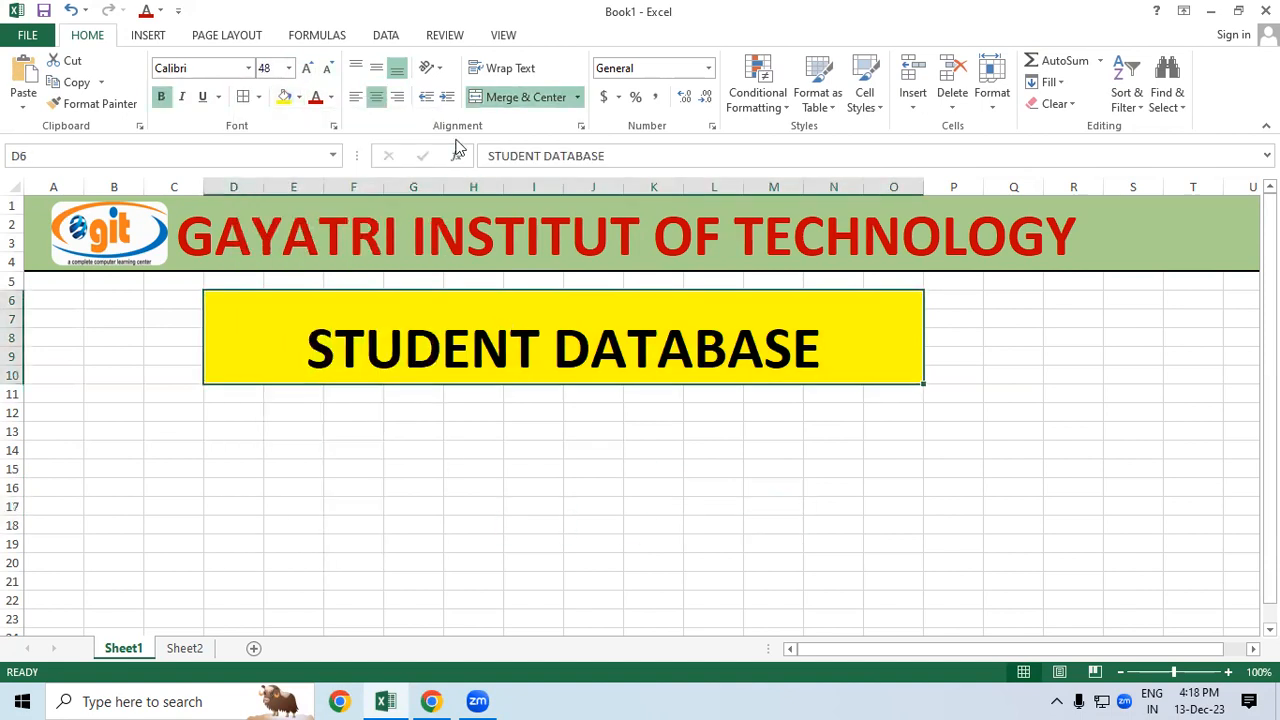
left_click(378, 66)
Step: Drag the yellow STUDENT DATABASE block from D6:O10 up to D5:O9
left_click(374, 442)
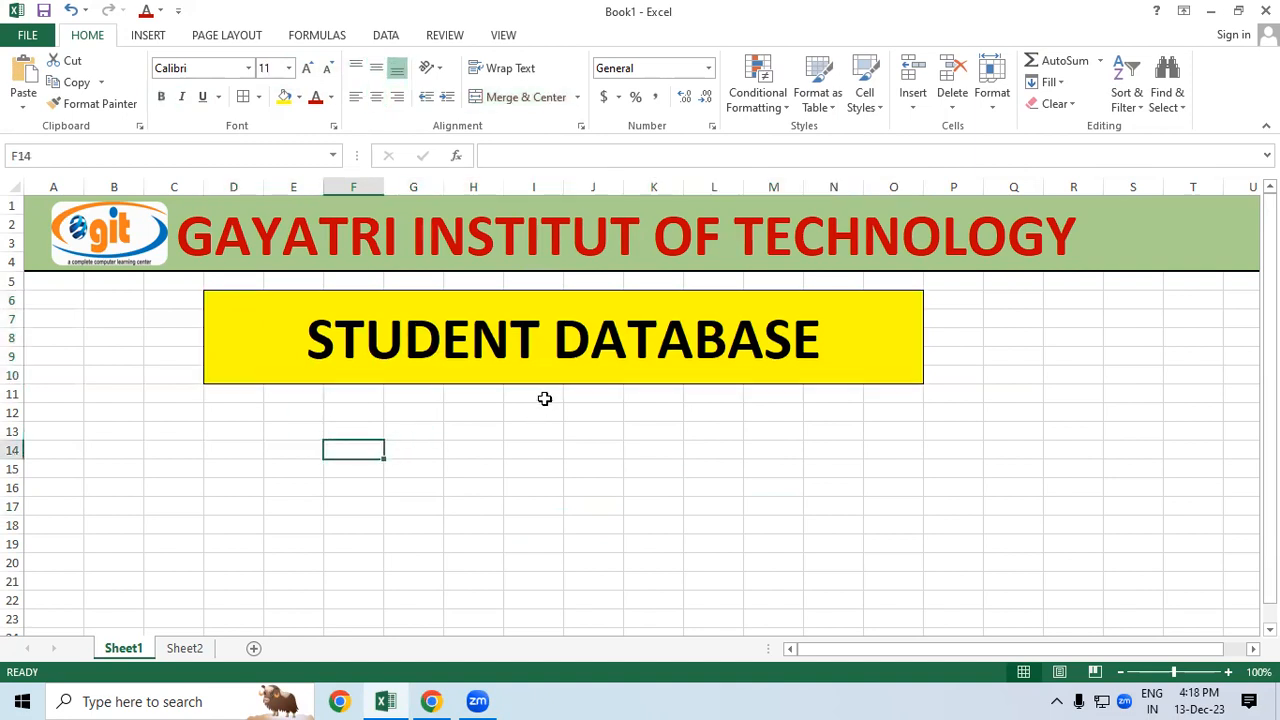
left_click(552, 381)
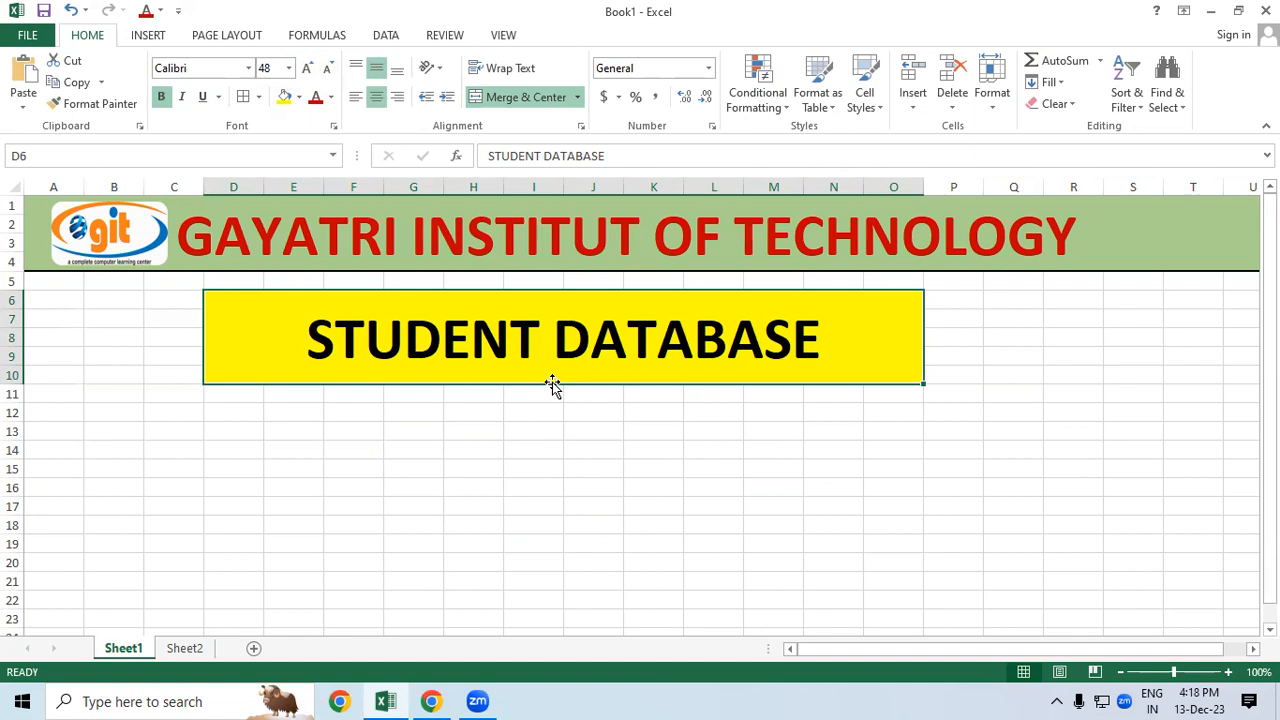
mouse_move(552, 382)
left_mouse_down()
mouse_move(596, 442)
mouse_move(886, 537)
mouse_move(952, 428)
mouse_move(511, 420)
mouse_move(372, 496)
mouse_move(416, 499)
mouse_move(493, 466)
mouse_move(600, 381)
mouse_move(586, 358)
mouse_move(526, 377)
mouse_move(538, 364)
left_mouse_up()
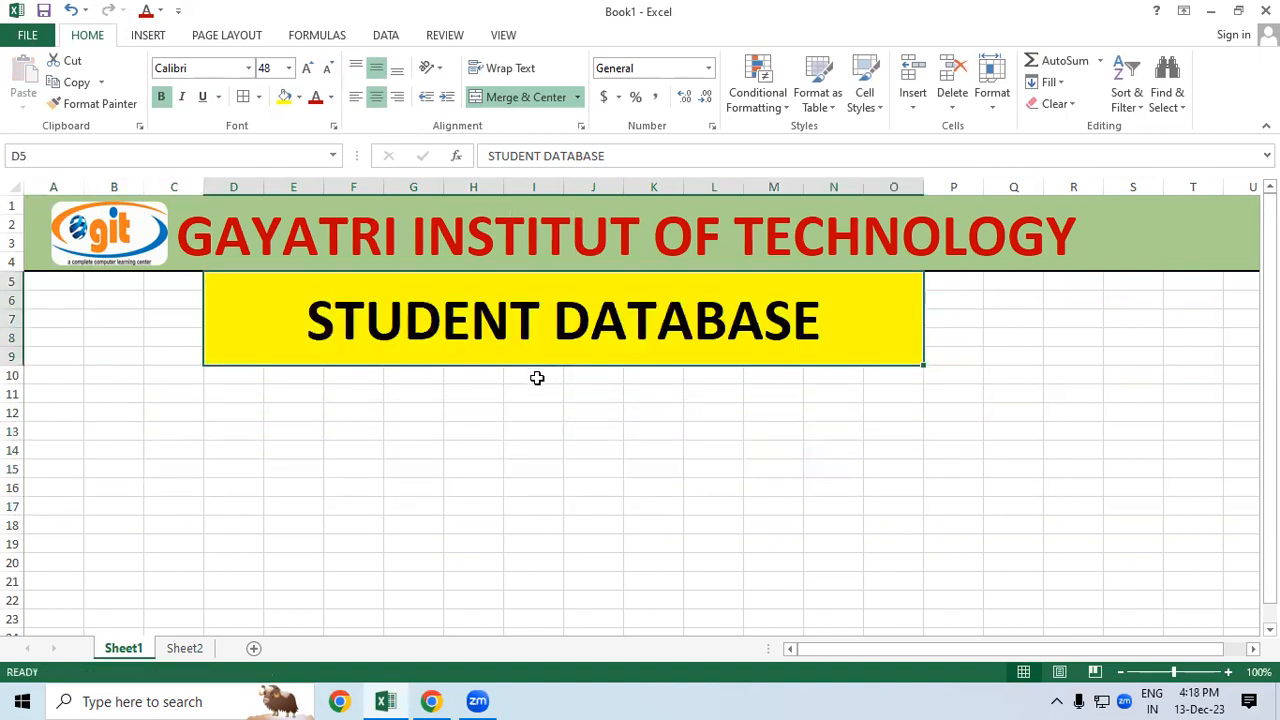
left_click(709, 485)
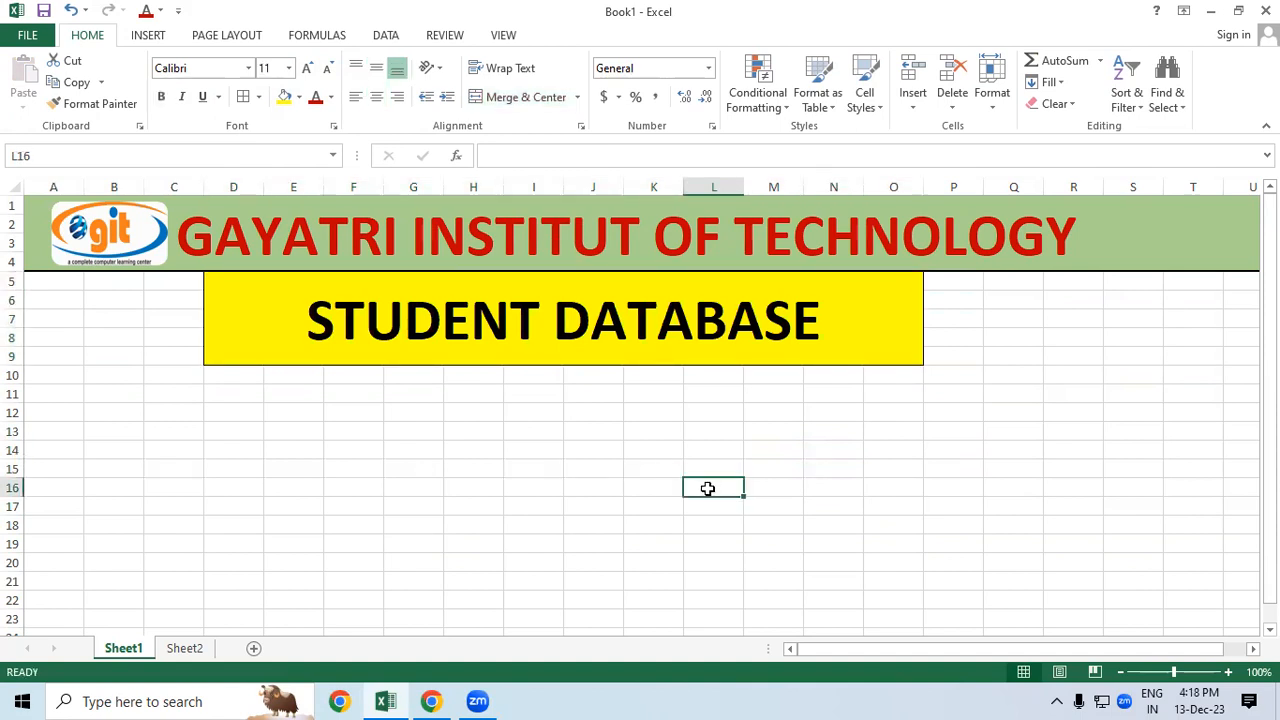
Step: Enter headings SR.NO., STUDENT NAME, COURSE, FEE, PAID, DUE, DISCOUNT, TOTAL AMOUNT in D11:K11
left_click(249, 387)
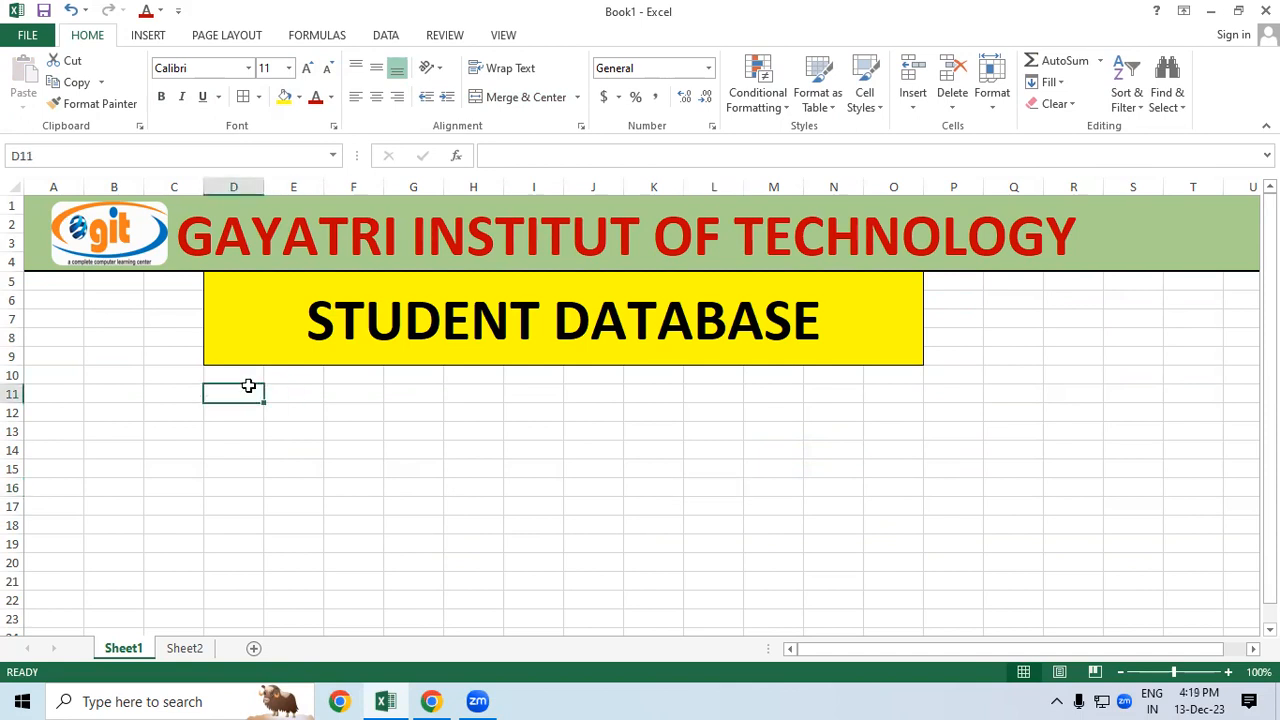
type("SR.NO.")
key("Tab")
type("STU")
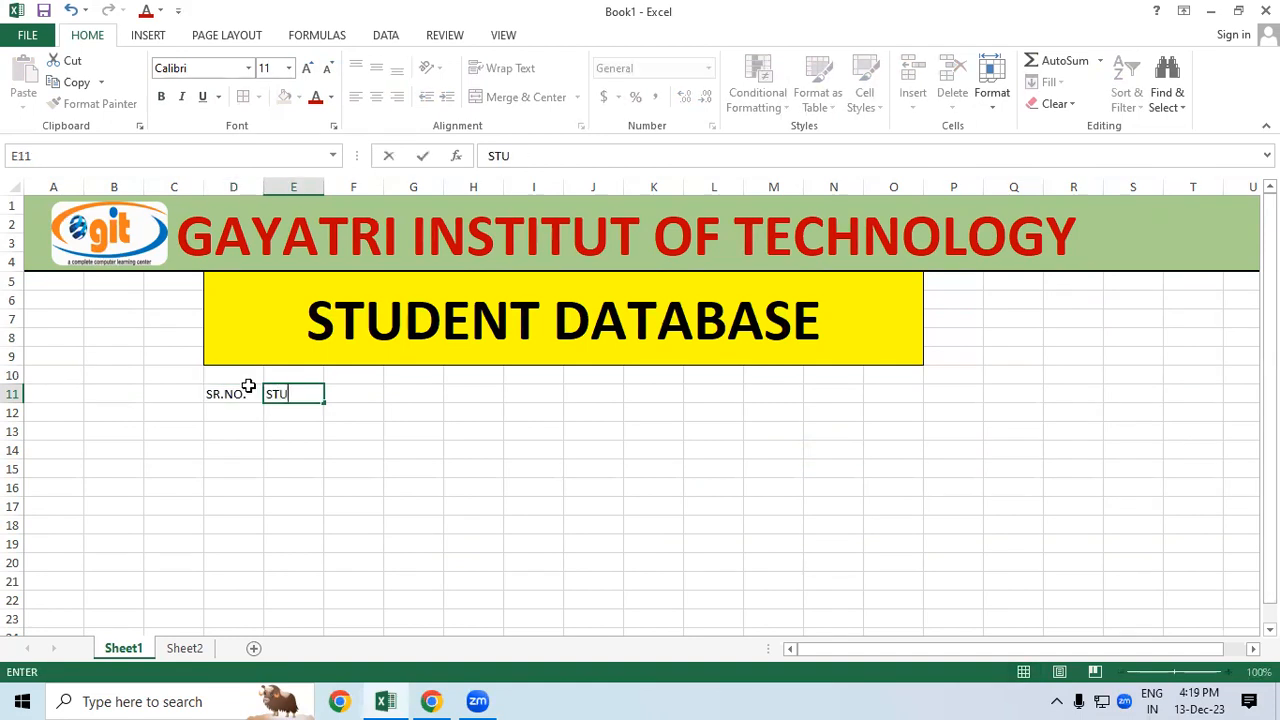
type("DENT NAME")
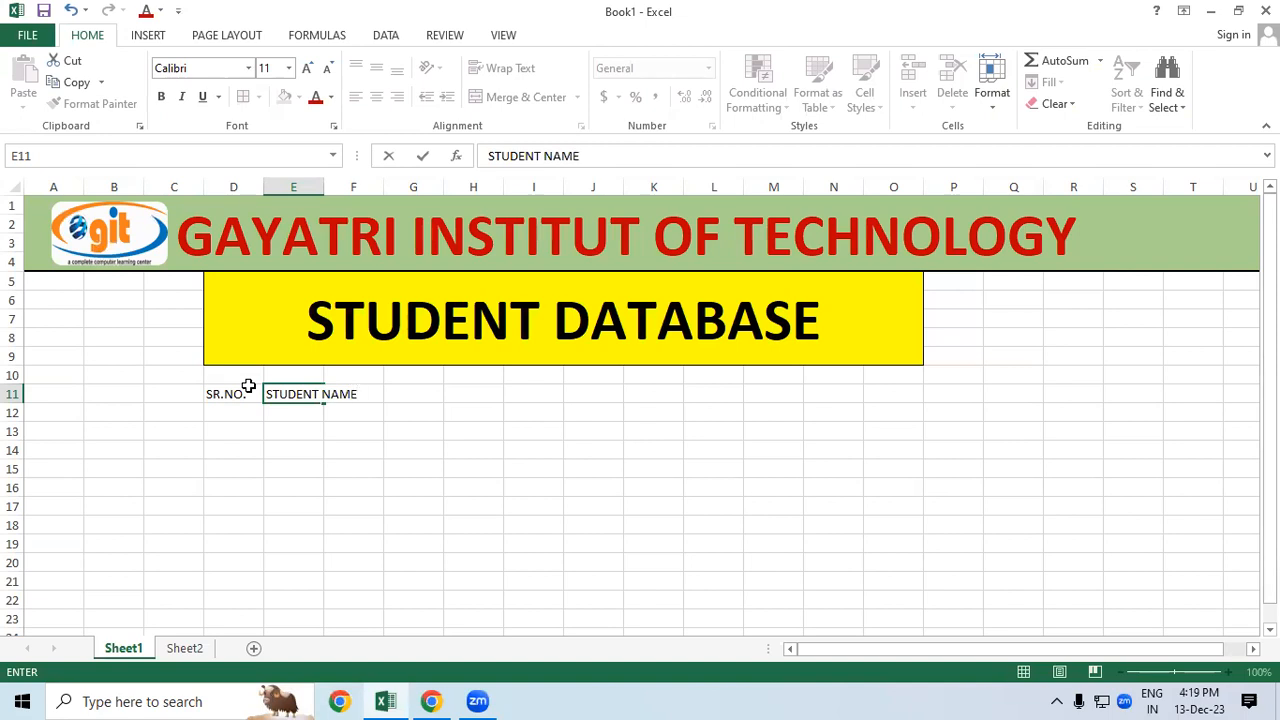
key("Tab")
type("C")
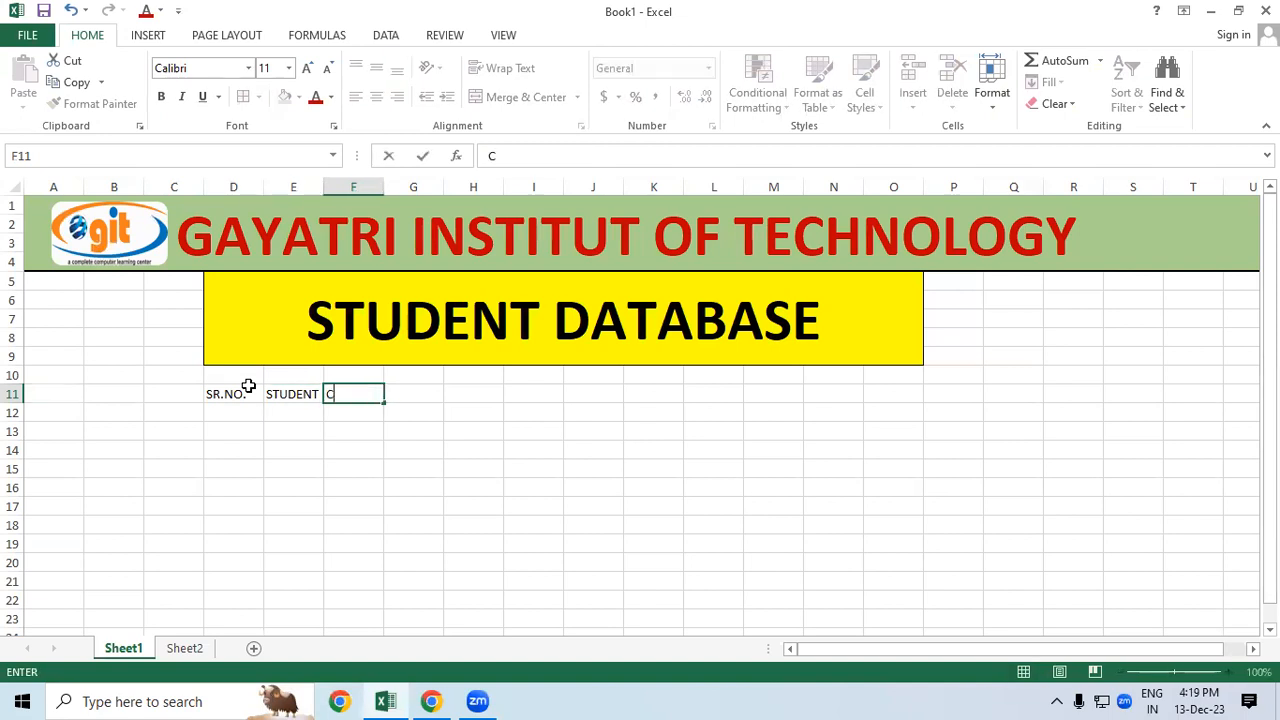
type("OURSE")
key("Tab")
type("FEE")
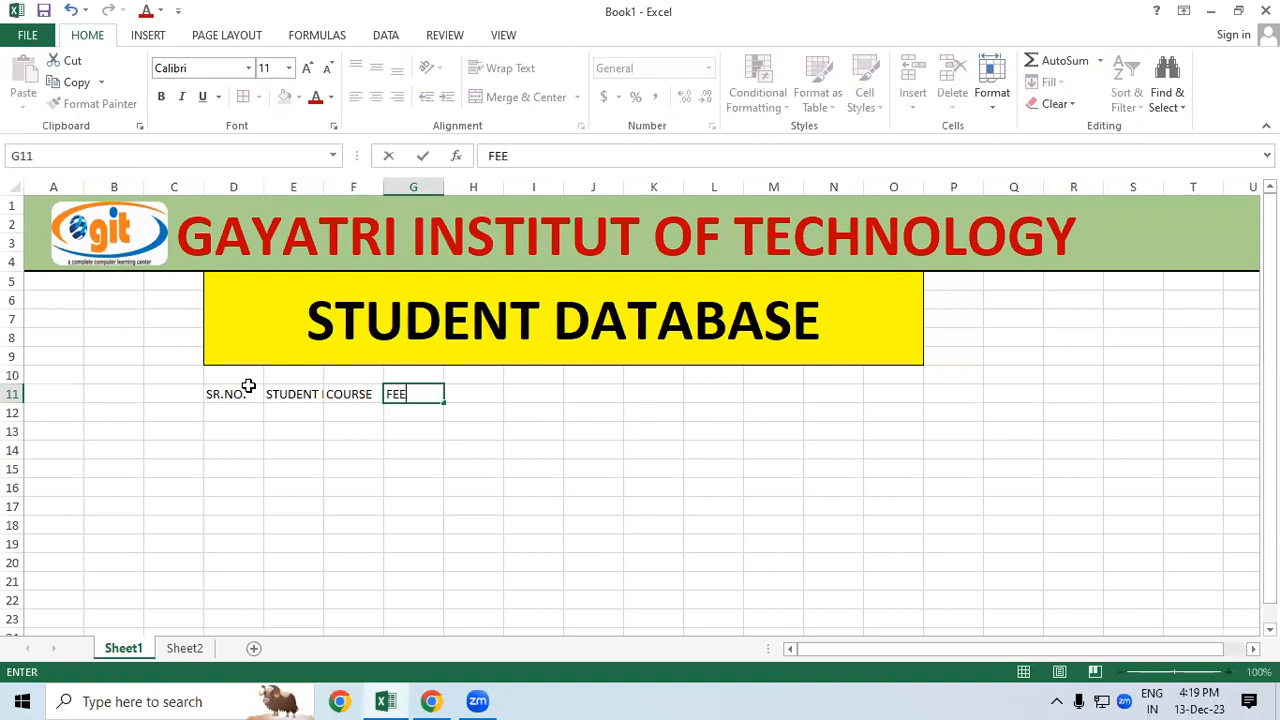
key("Tab")
type("P")
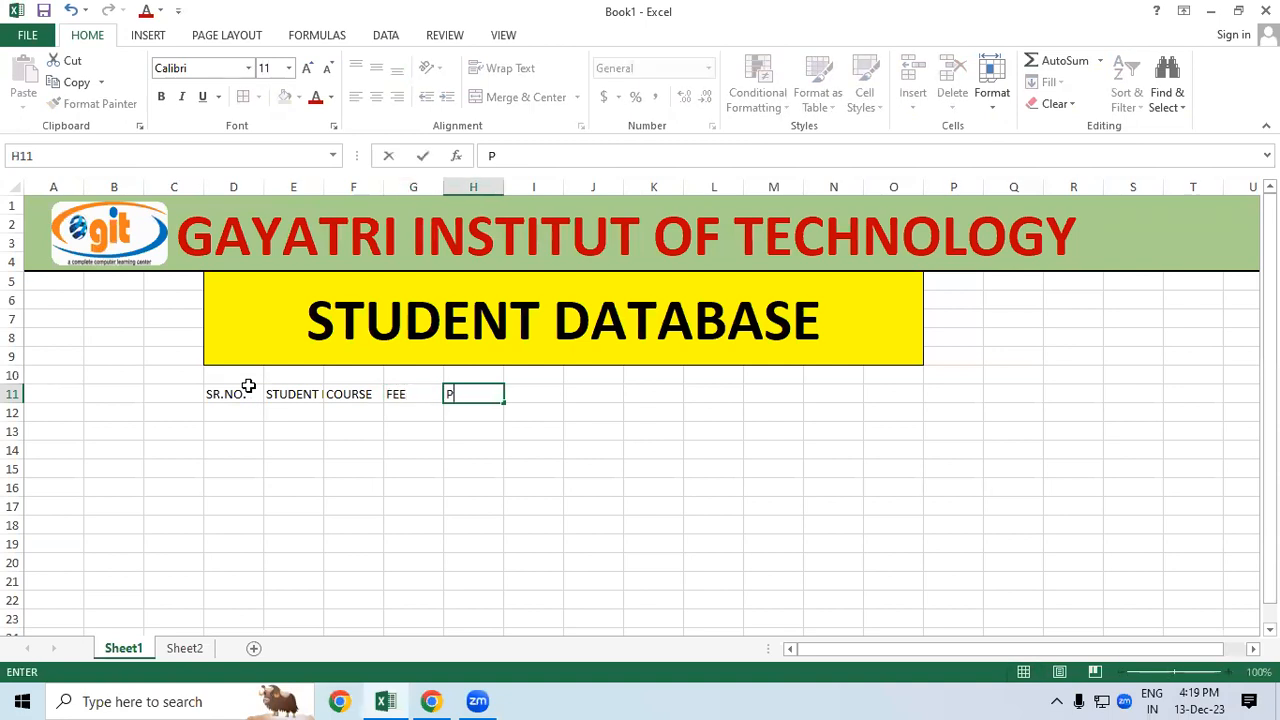
type("AID")
key("Tab")
type("DUE")
key("Tab")
type("DISCOUNT")
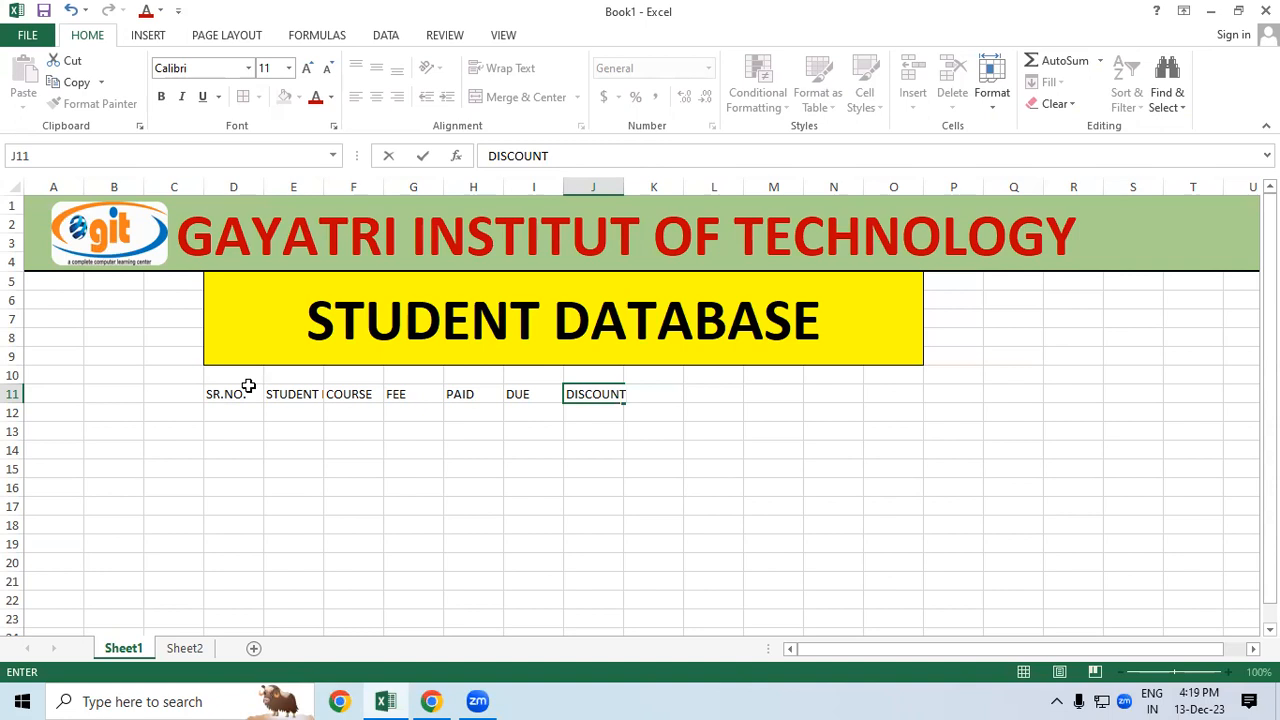
key("Tab")
type("T")
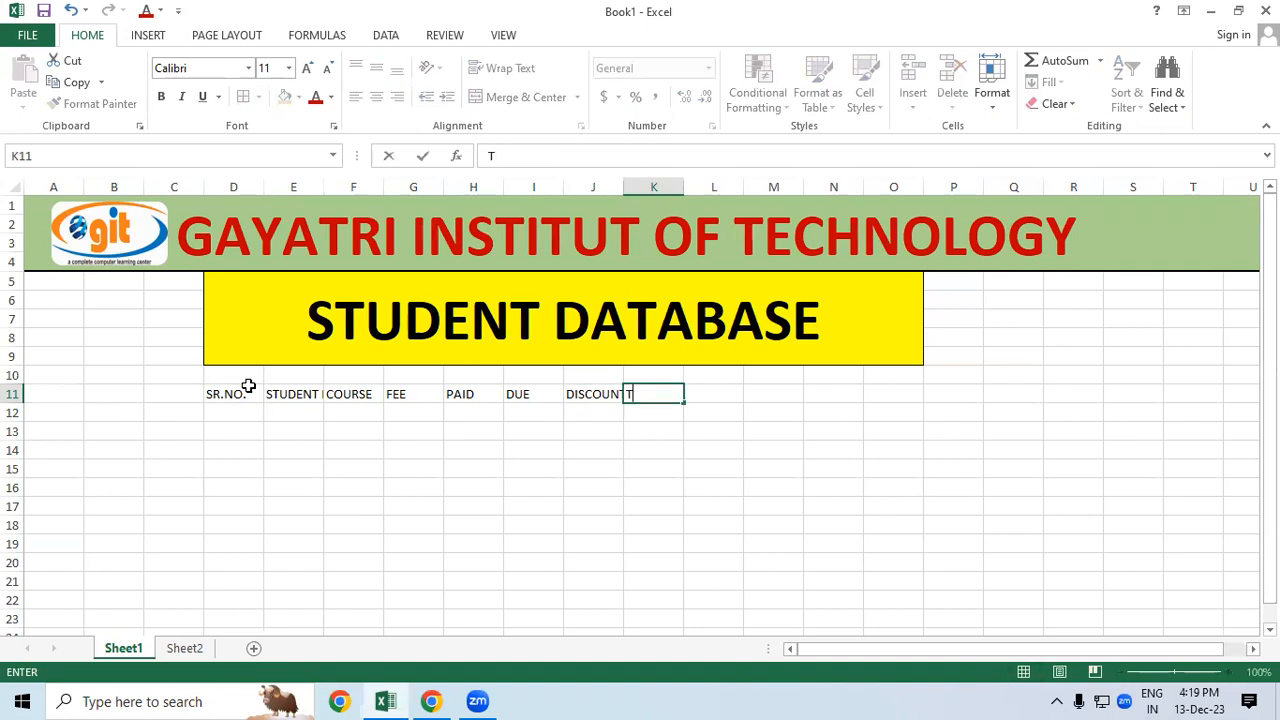
type("OTAL AMOUNT")
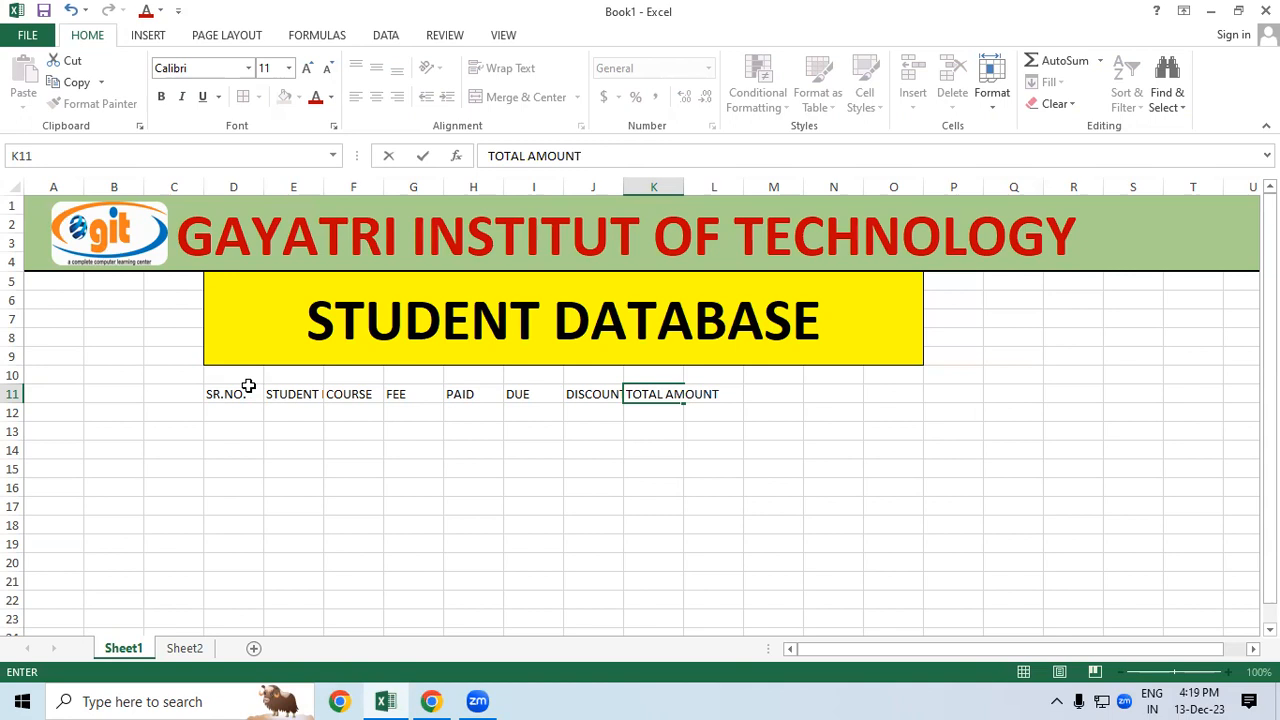
left_click(660, 487)
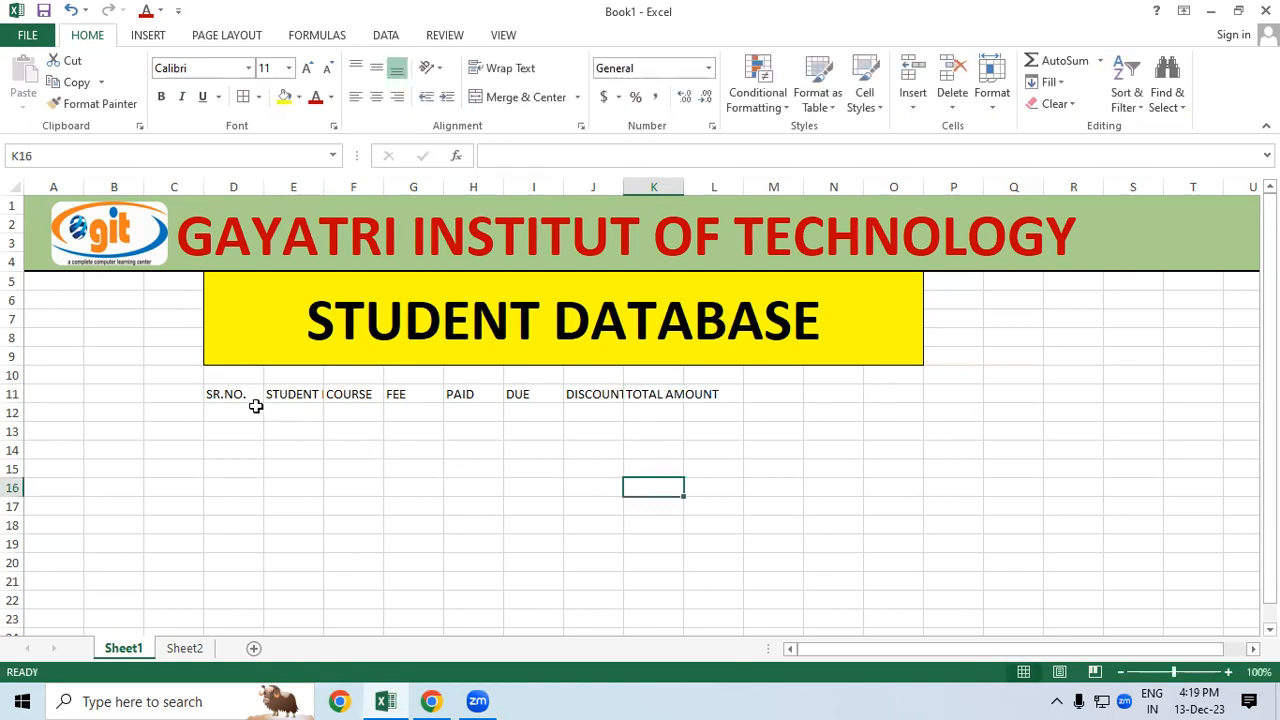
left_click_drag(251, 397, 646, 392)
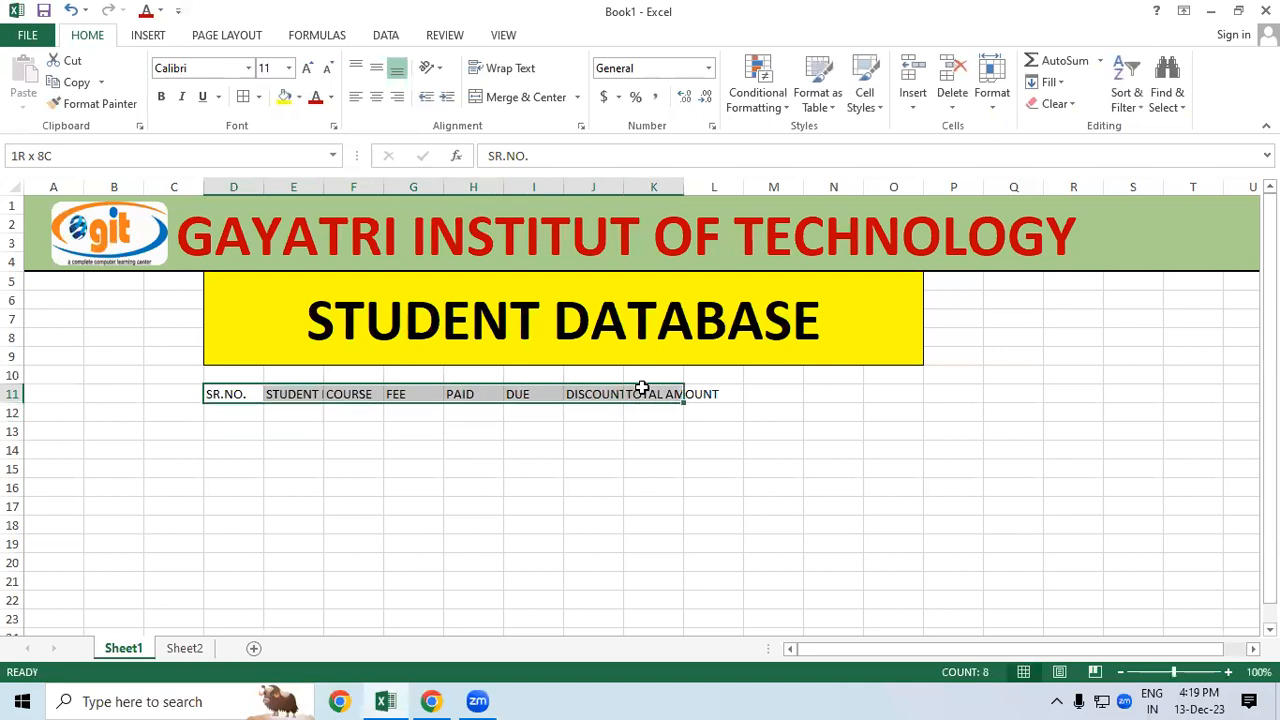
left_click(308, 68)
left_click(308, 68)
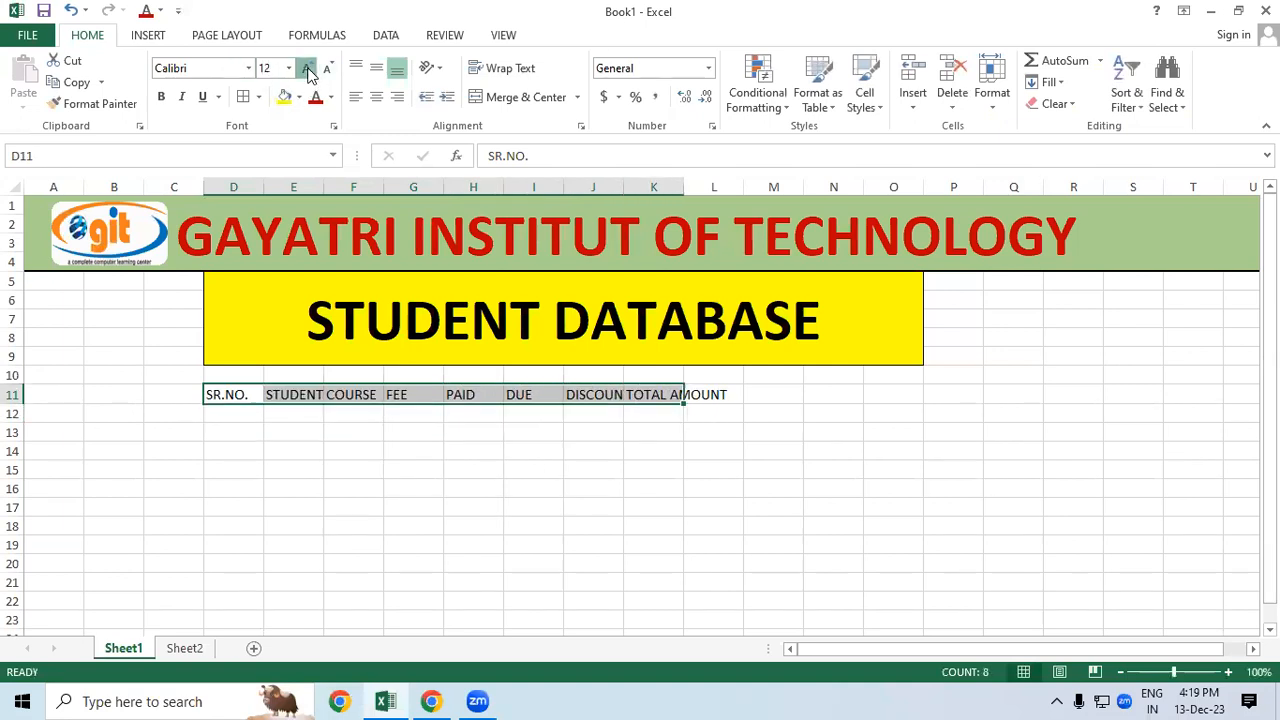
left_click(308, 68)
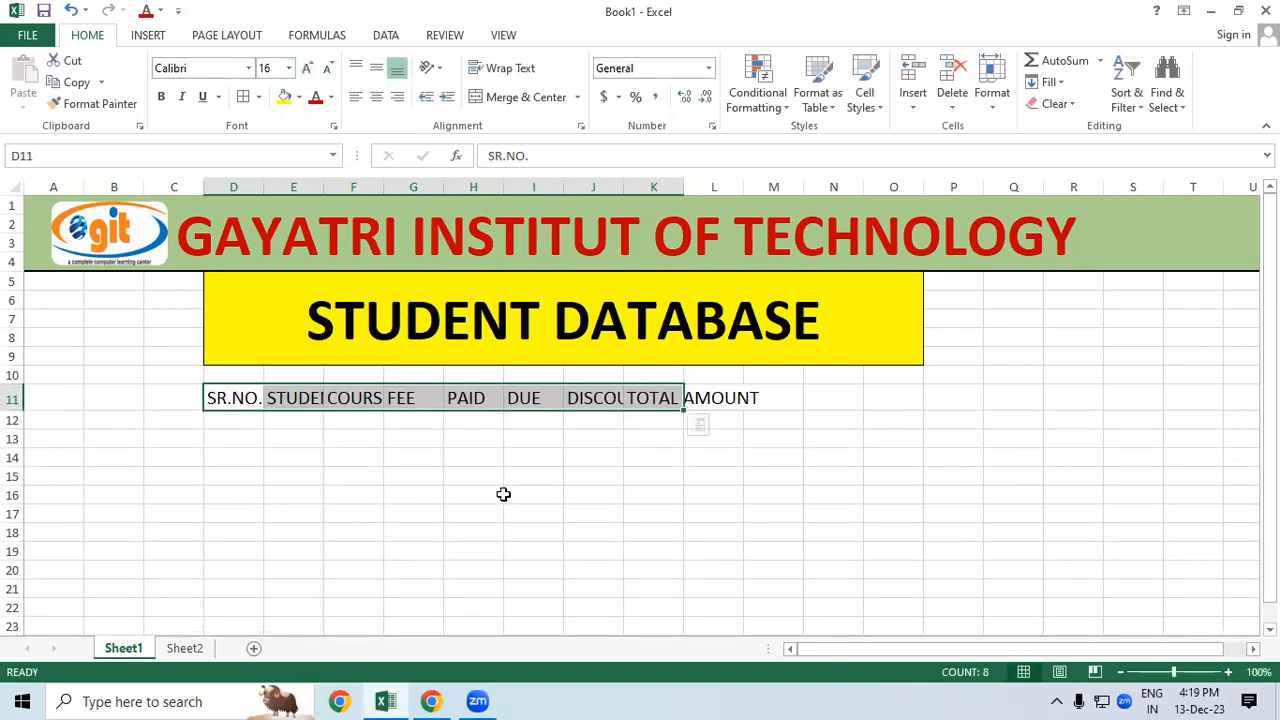
left_click(500, 494)
left_click_drag(249, 398, 337, 429)
left_click(566, 500)
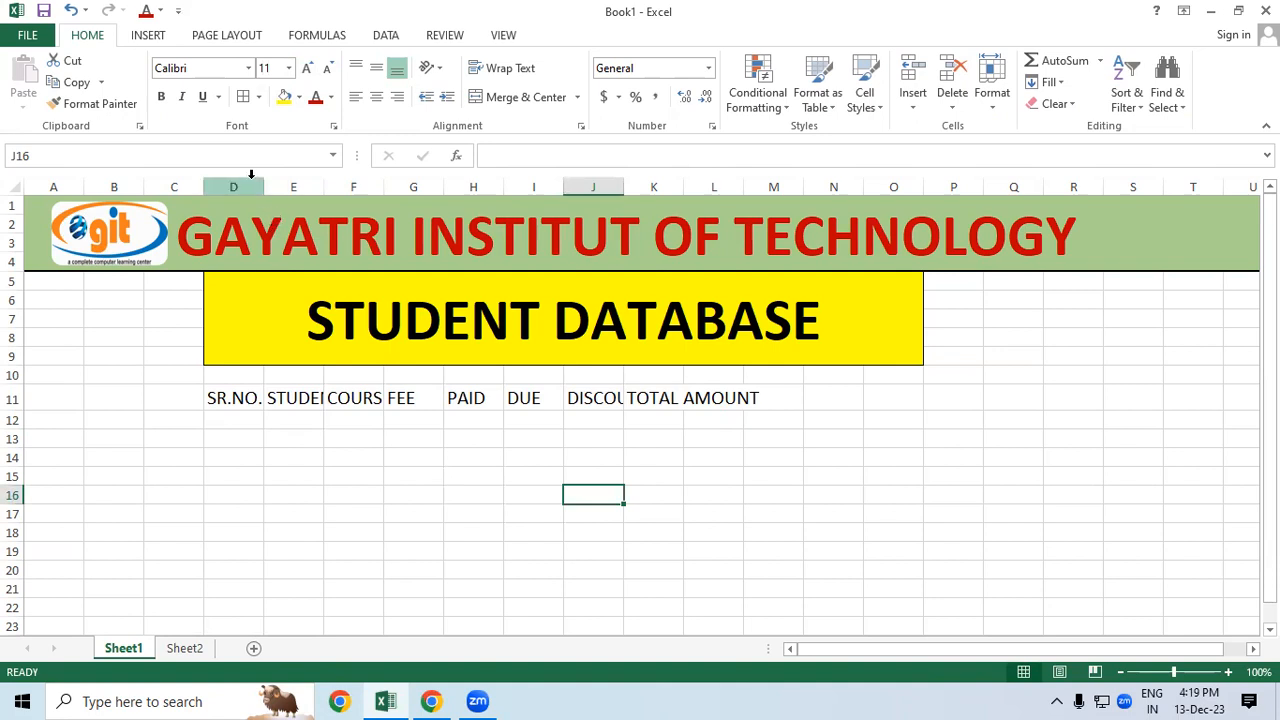
left_click(230, 397)
left_click(452, 440)
left_click(332, 398)
left_click(278, 400)
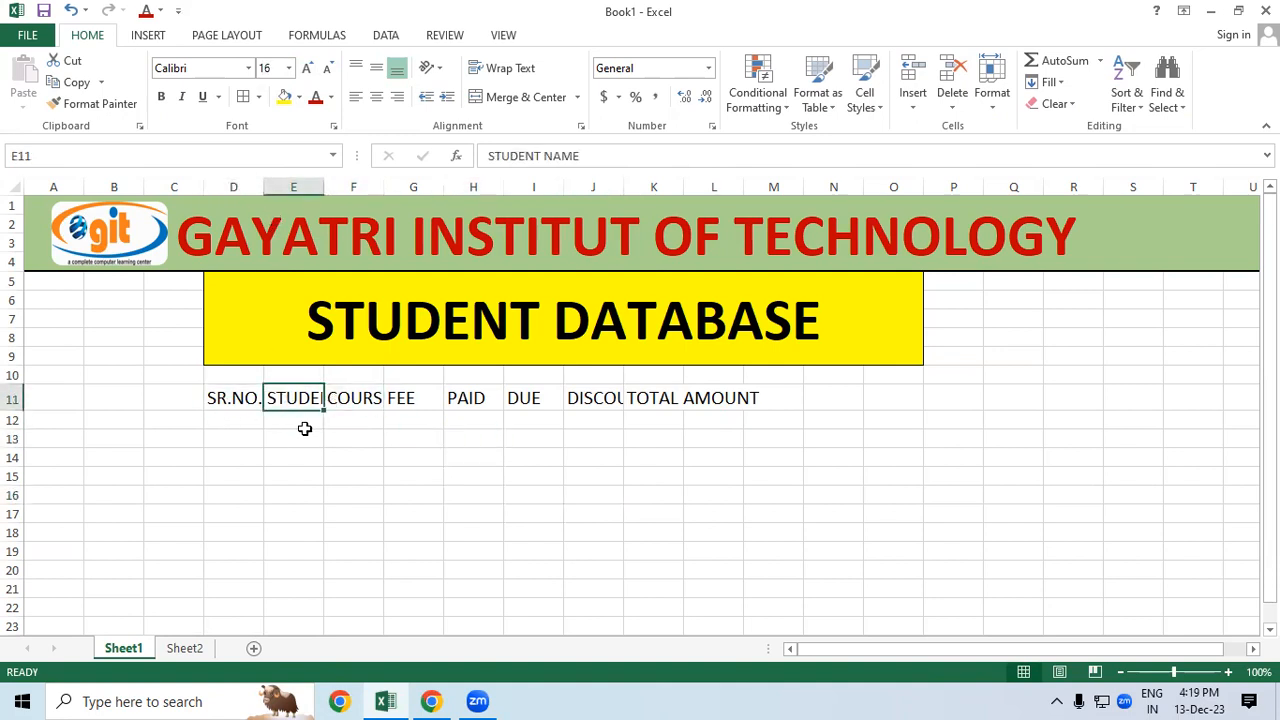
left_click(305, 429)
left_click(280, 400)
left_click(377, 472)
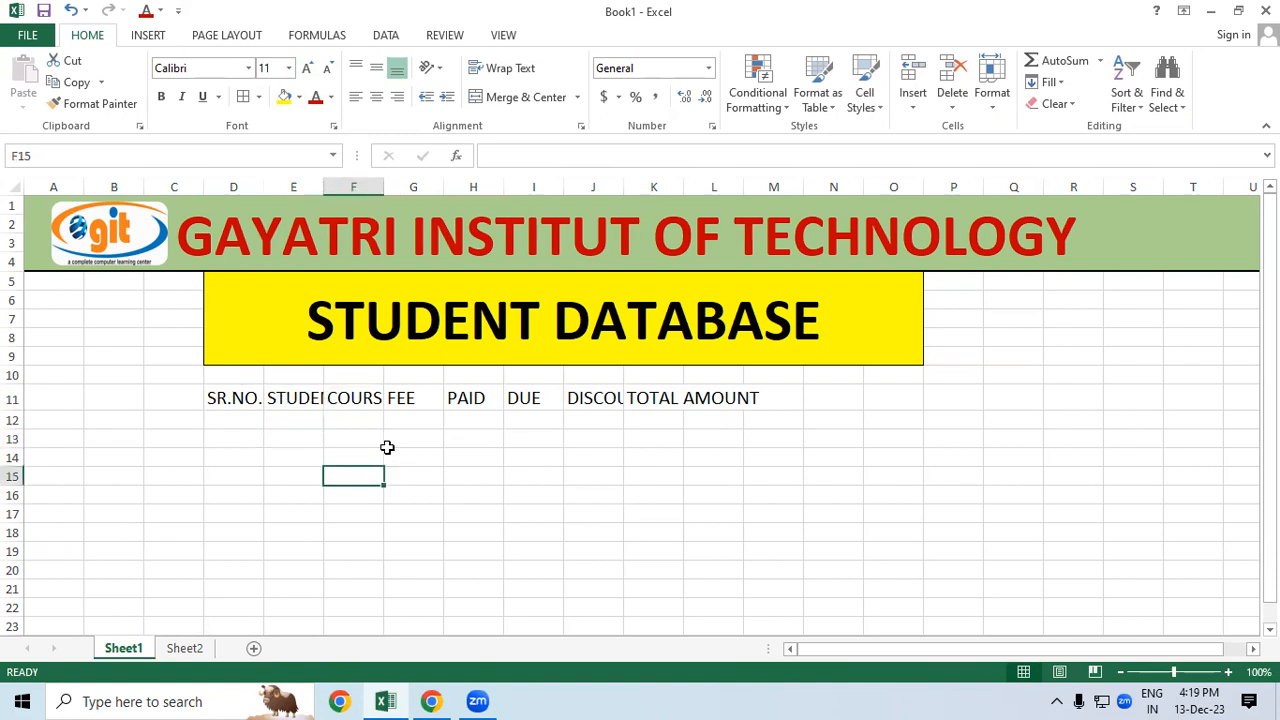
left_click(367, 398)
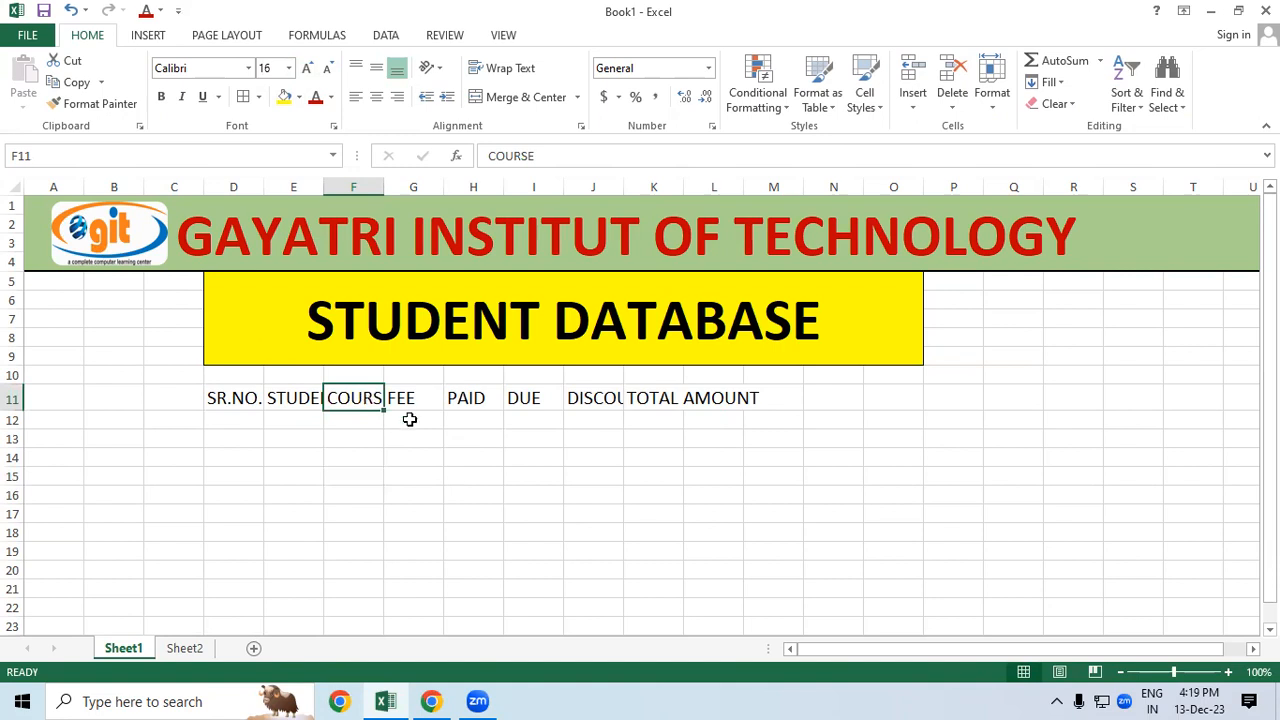
left_click(613, 403)
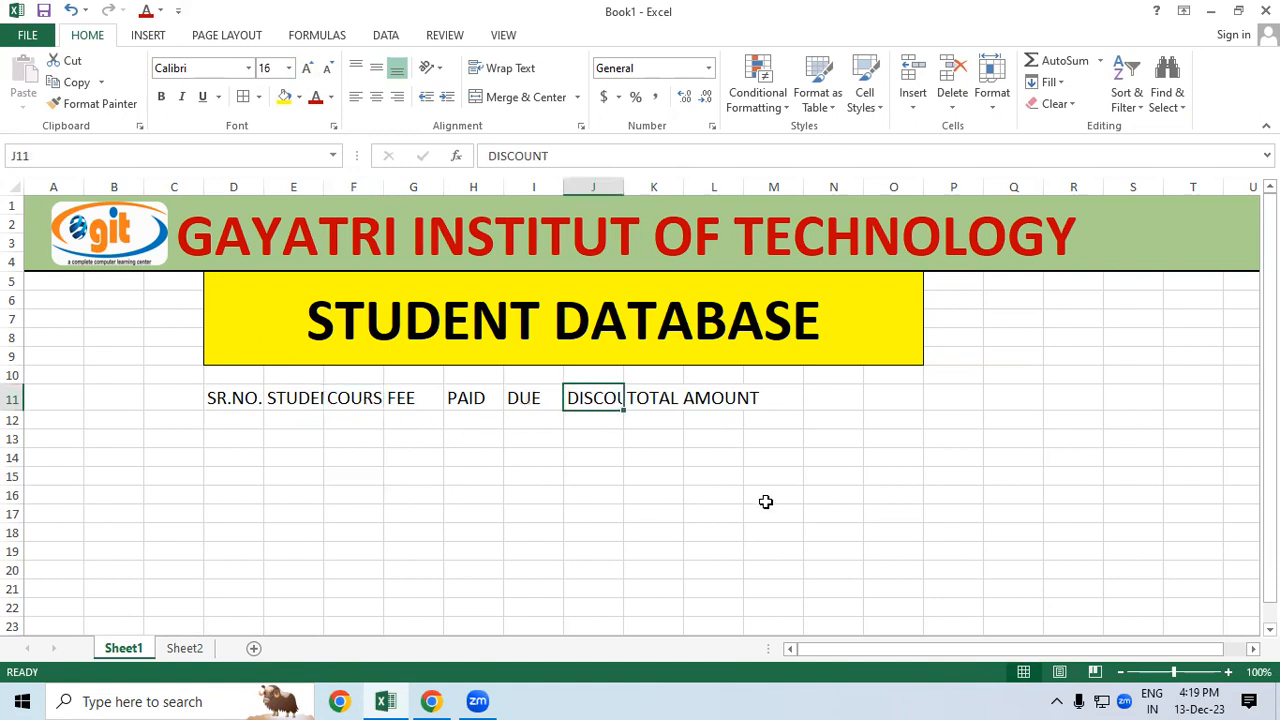
left_click(810, 460)
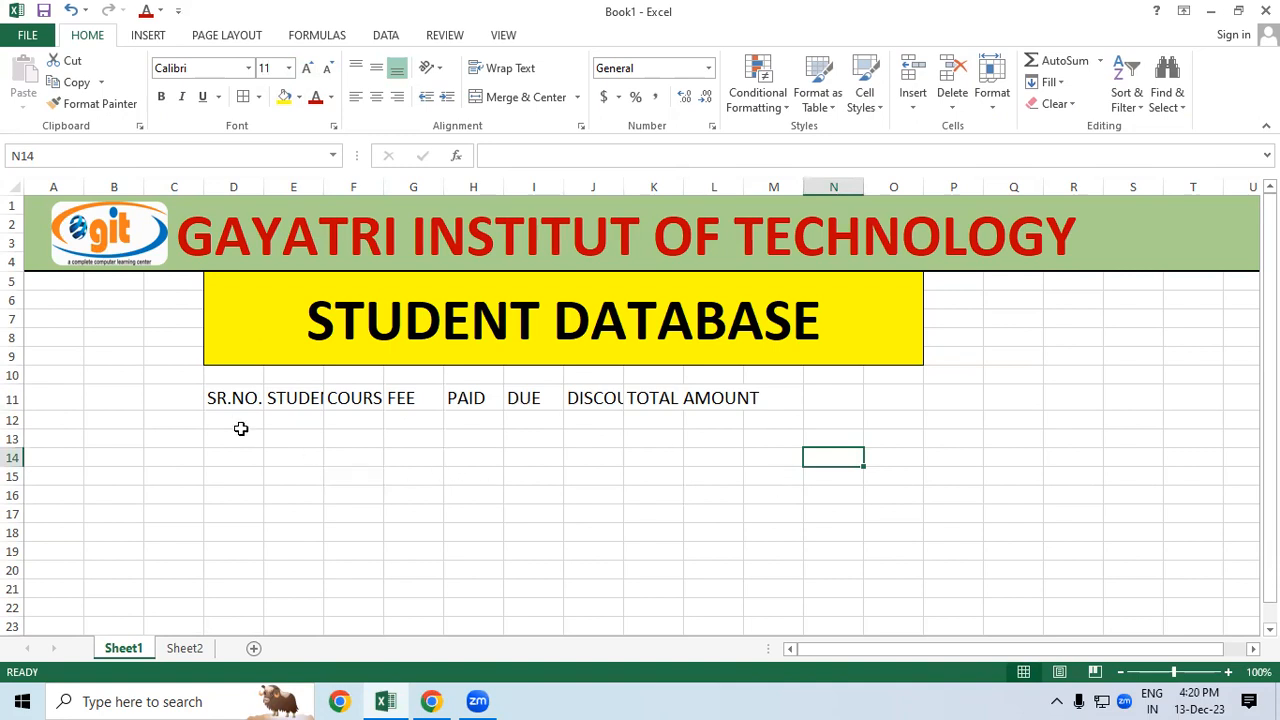
left_click_drag(240, 398, 802, 444)
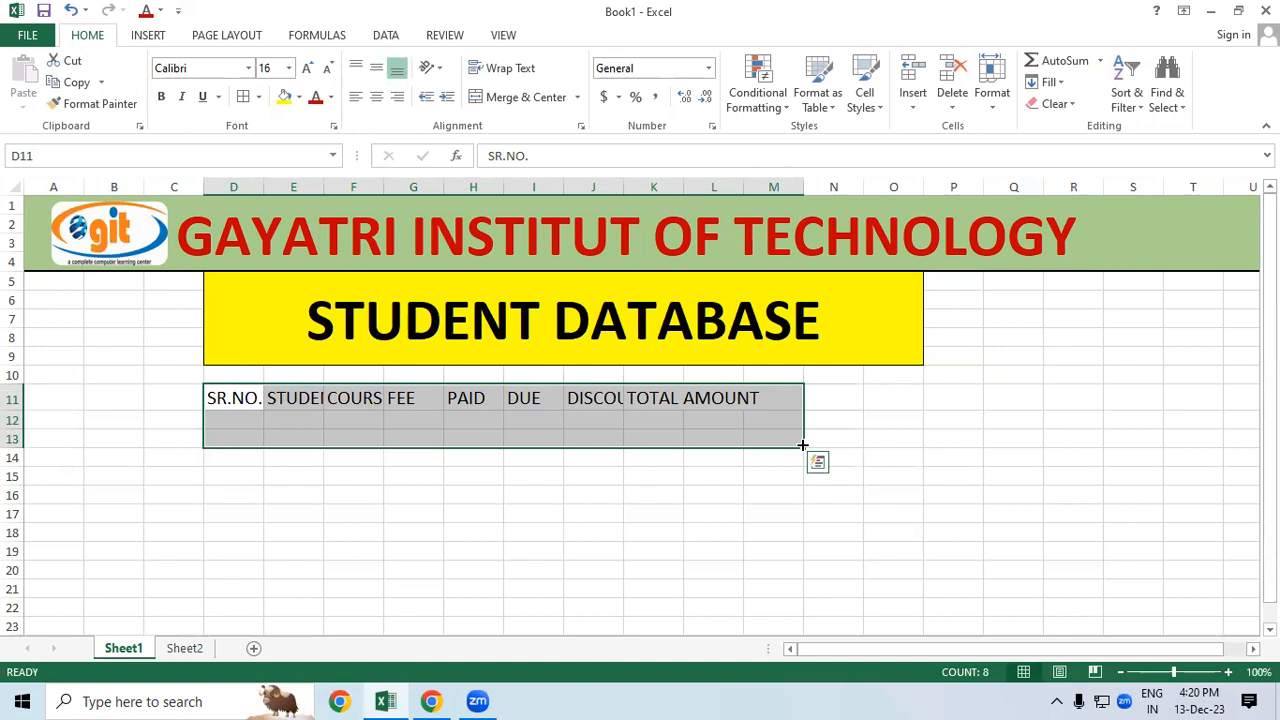
key("alt+o")
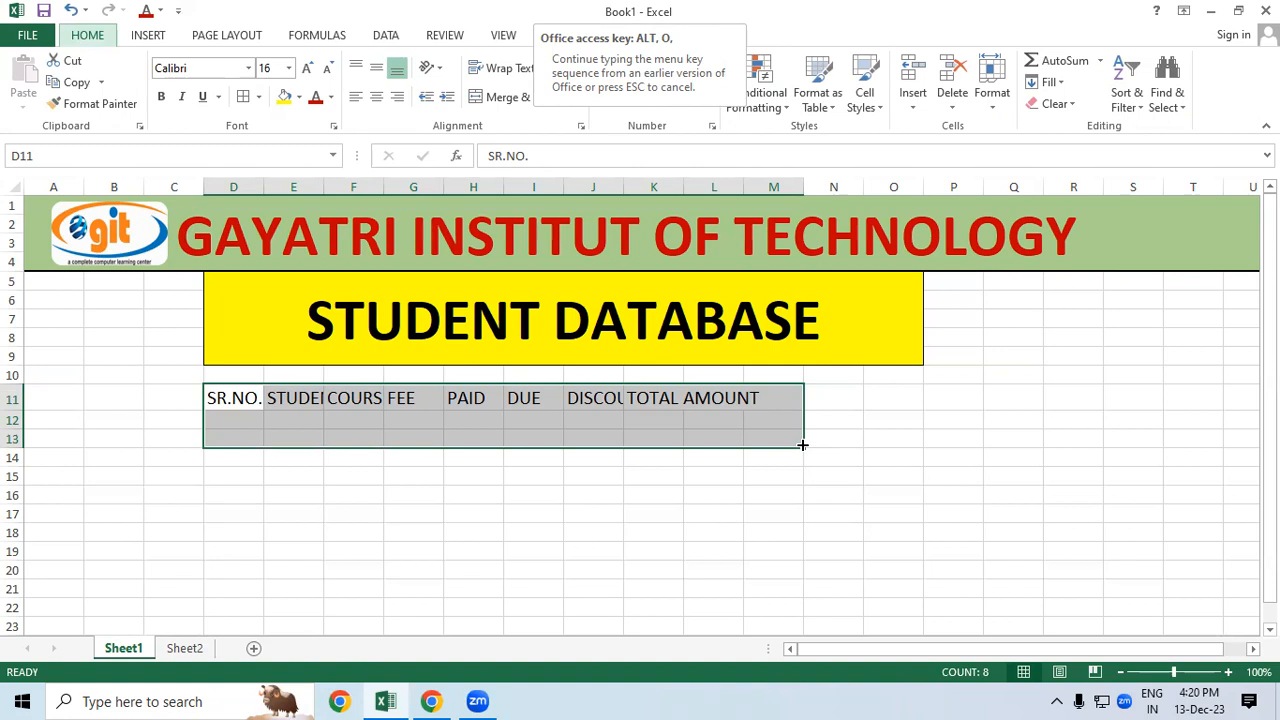
key("c")
key("a")
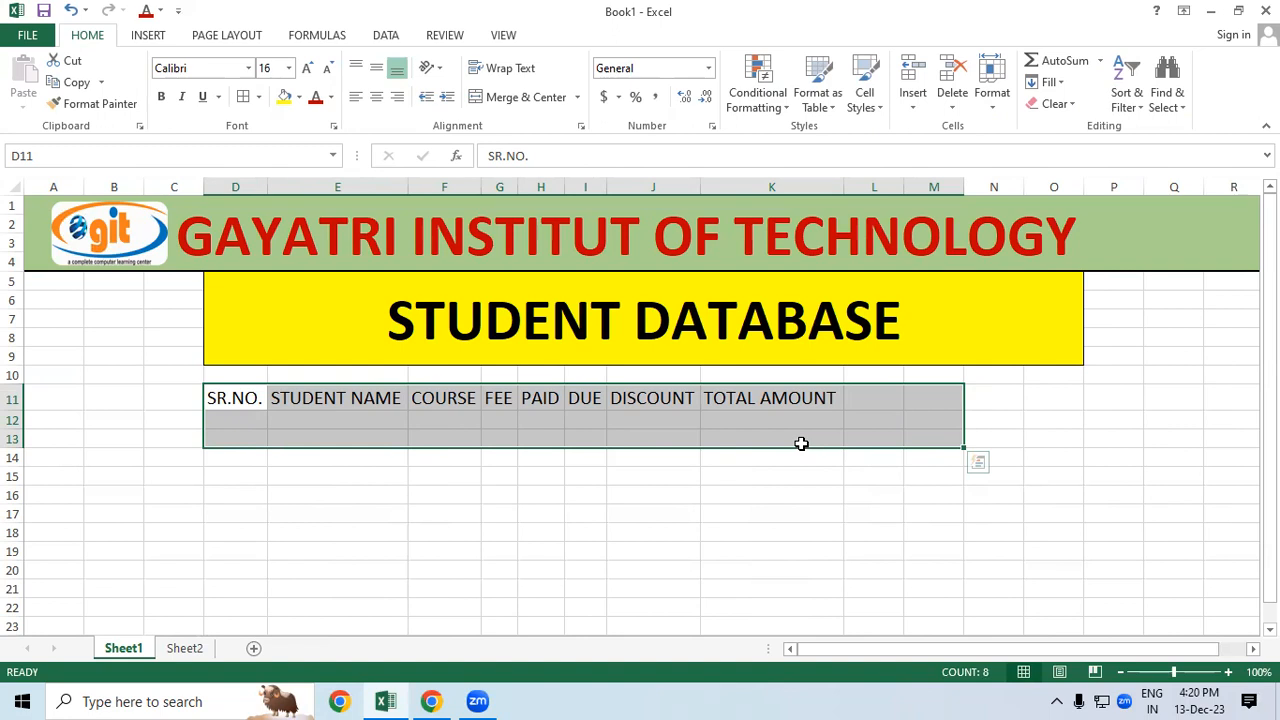
key("ctrl+z")
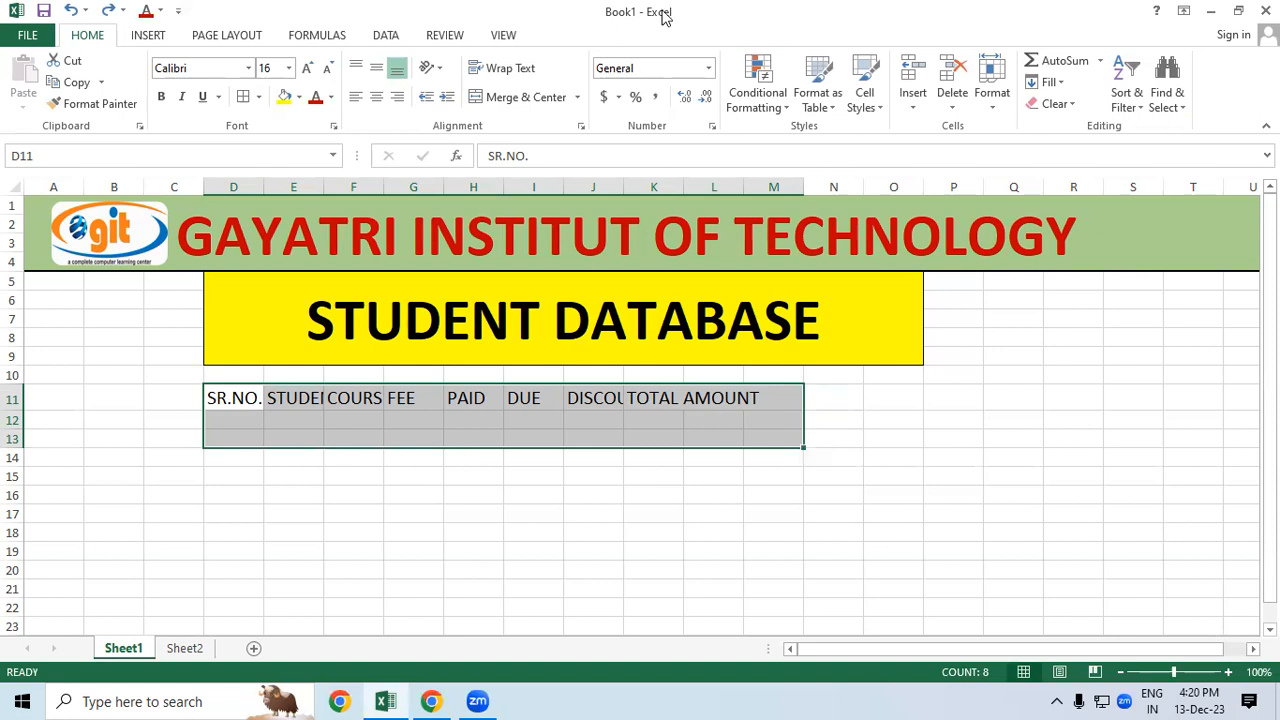
left_click(951, 416)
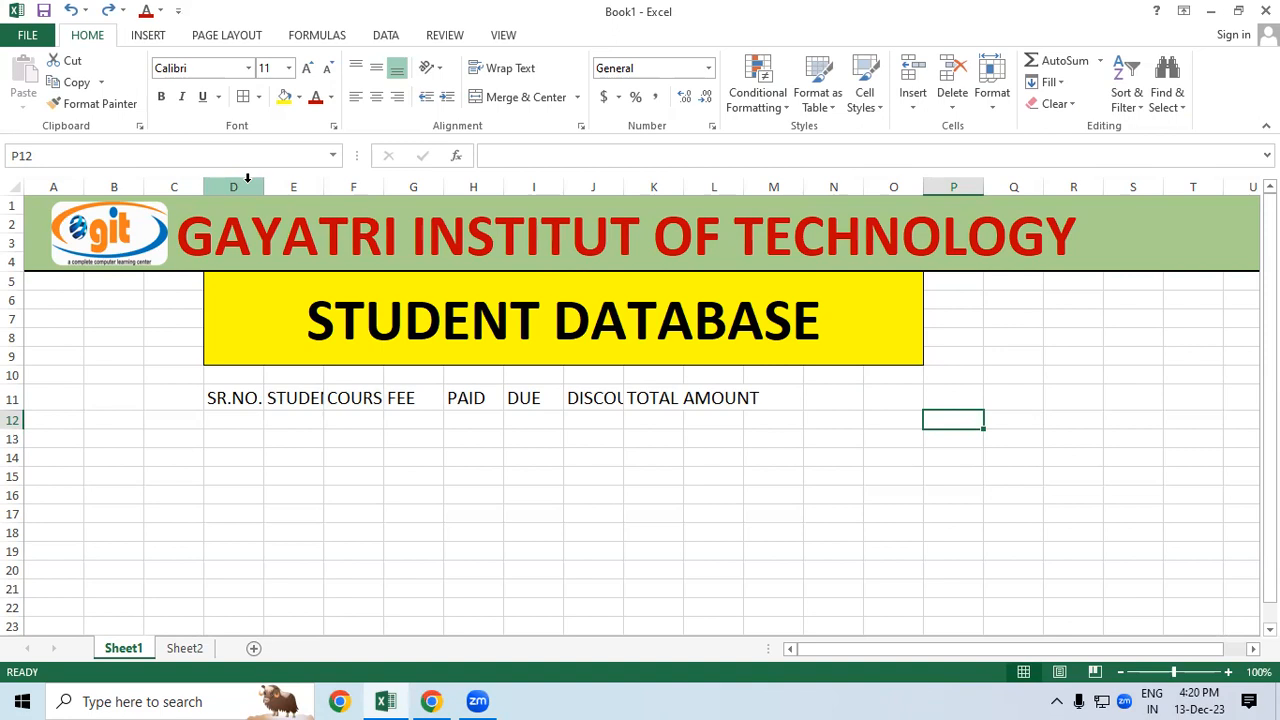
Step: AutoFit columns D through K so STUDENT NAME, DISCOUNT and other headings show fully
left_click_drag(248, 180, 641, 200)
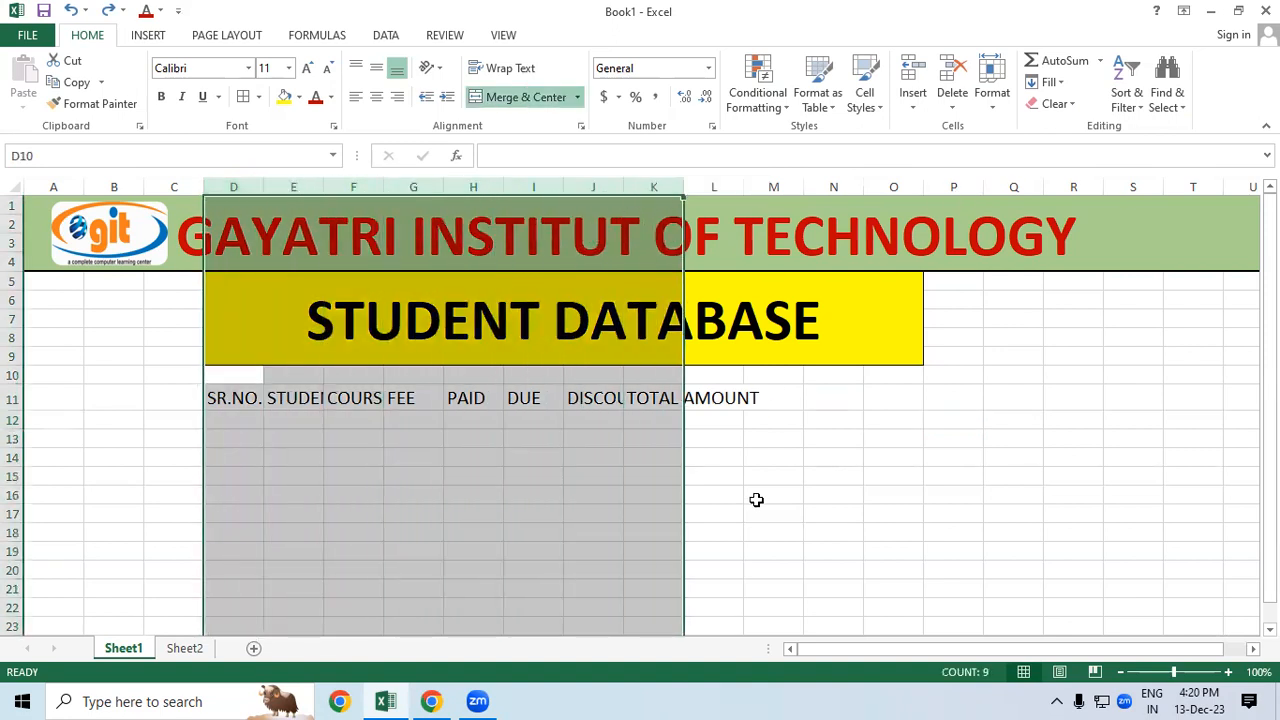
double_click(681, 187)
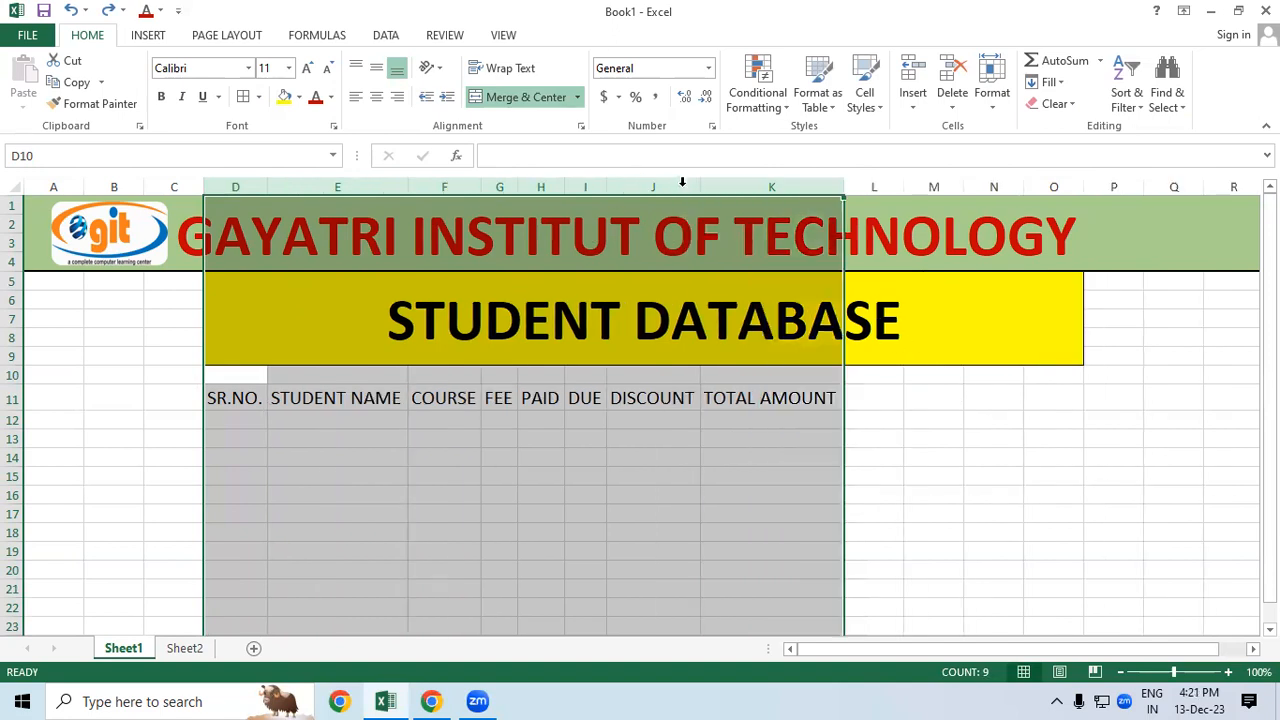
left_click(1073, 515)
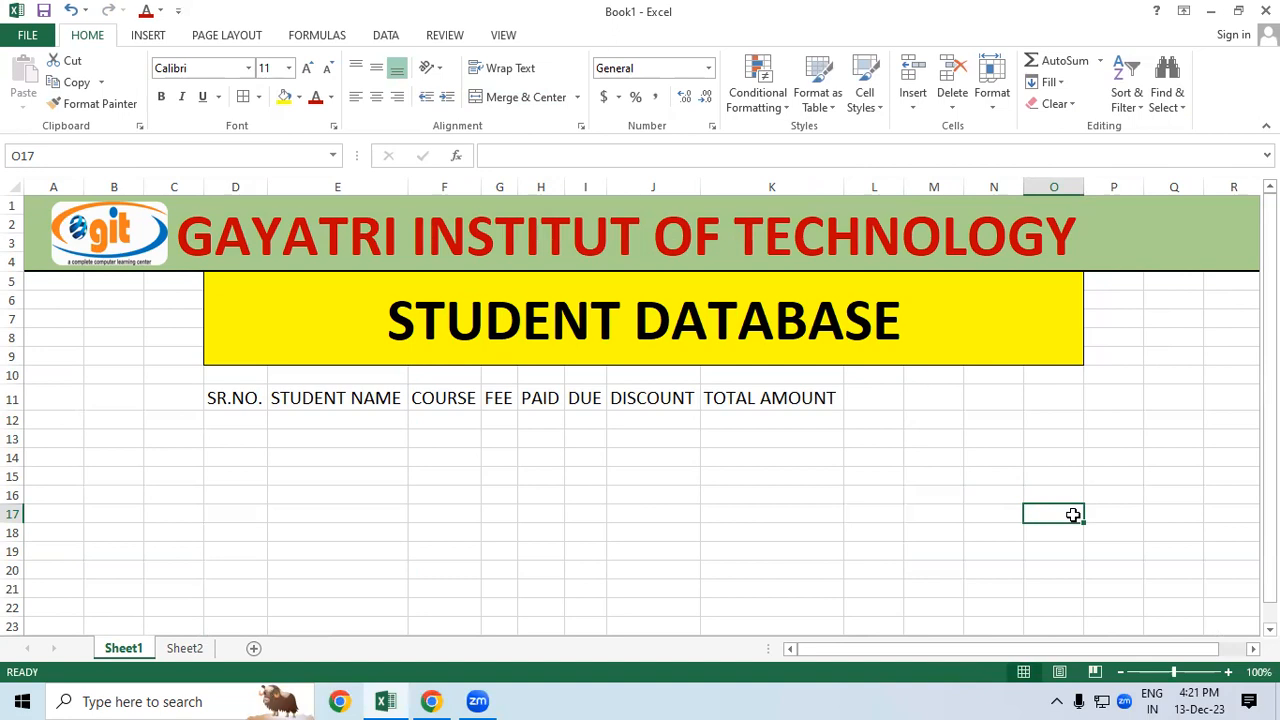
Step: Apply All Borders to the table range D11:K17
left_click(234, 421)
left_click(484, 489)
left_click_drag(243, 398, 766, 517)
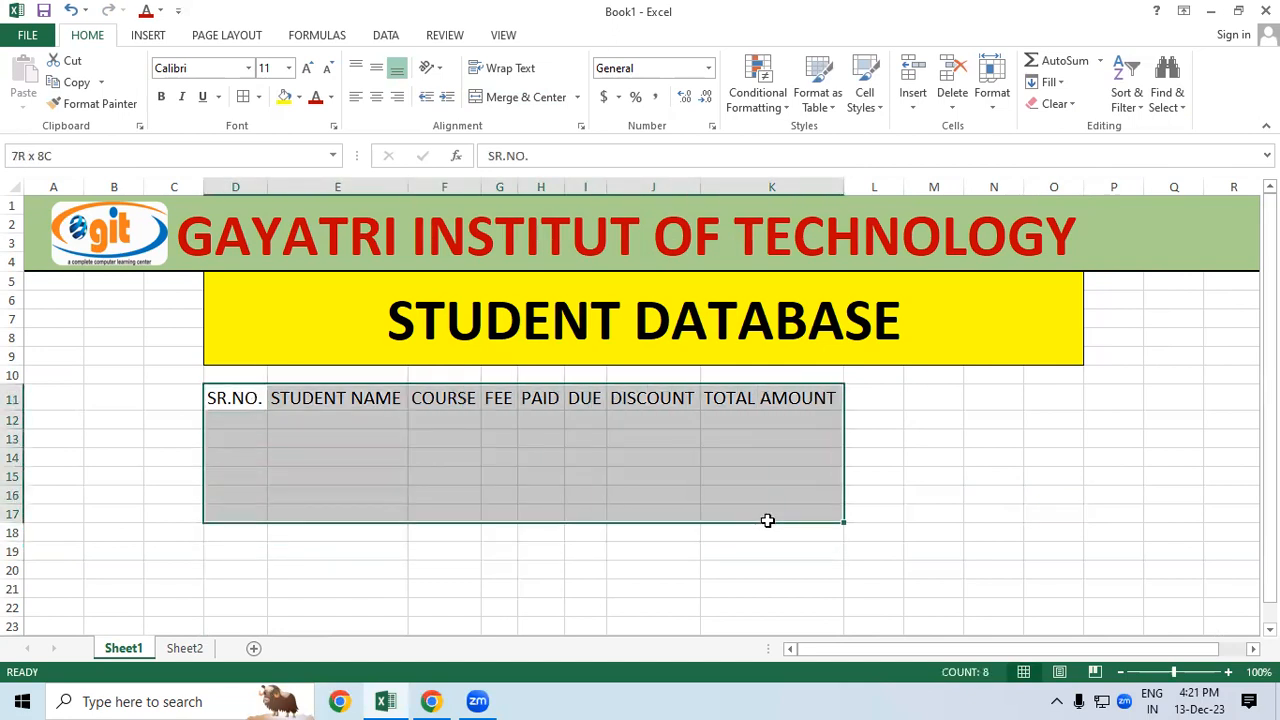
left_click(242, 97)
Step: Bold the D11:K11 headings and AutoFit columns D through K to them
left_click_drag(220, 398, 752, 408)
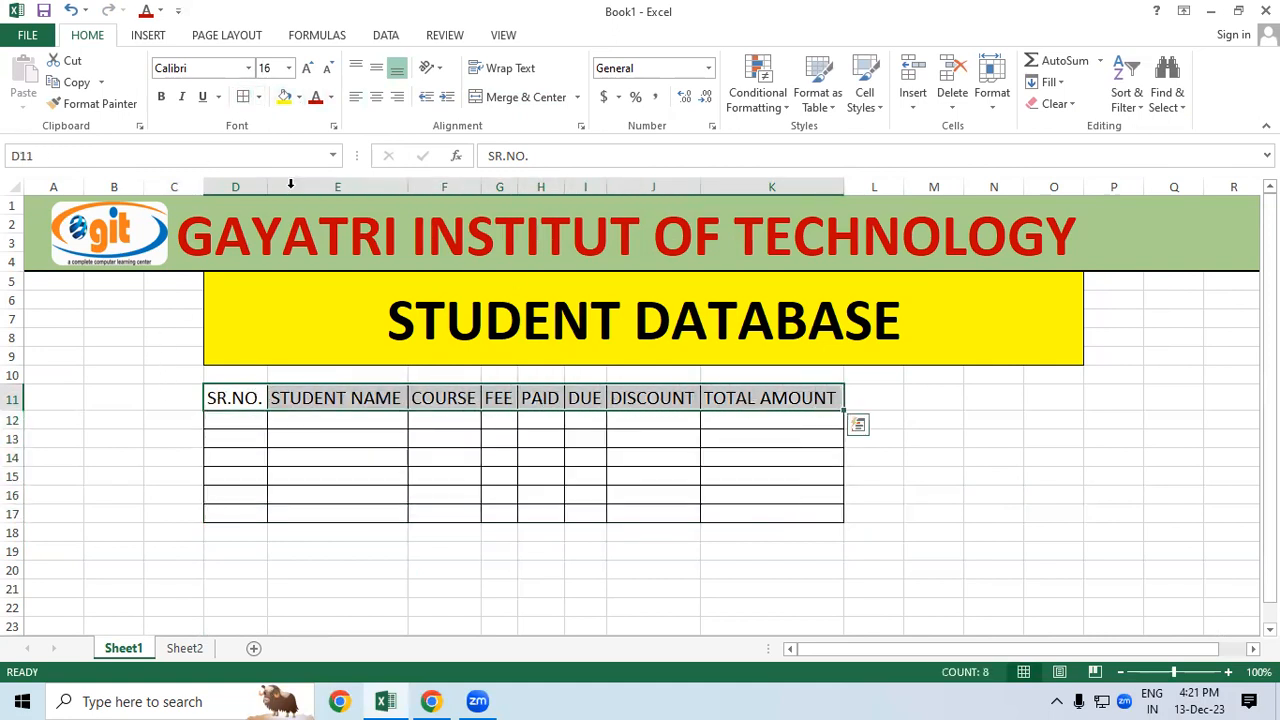
left_click(161, 97)
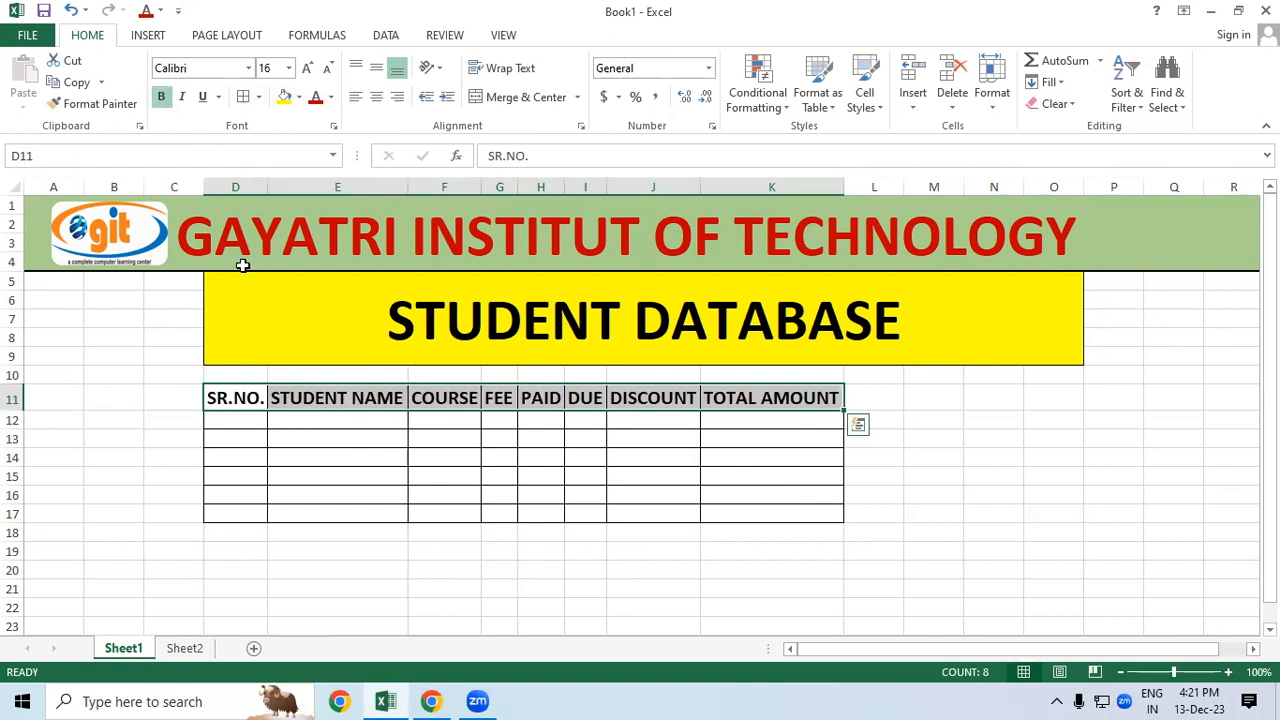
left_click_drag(235, 187, 847, 188)
double_click(847, 188)
left_click(989, 527)
left_click(997, 480)
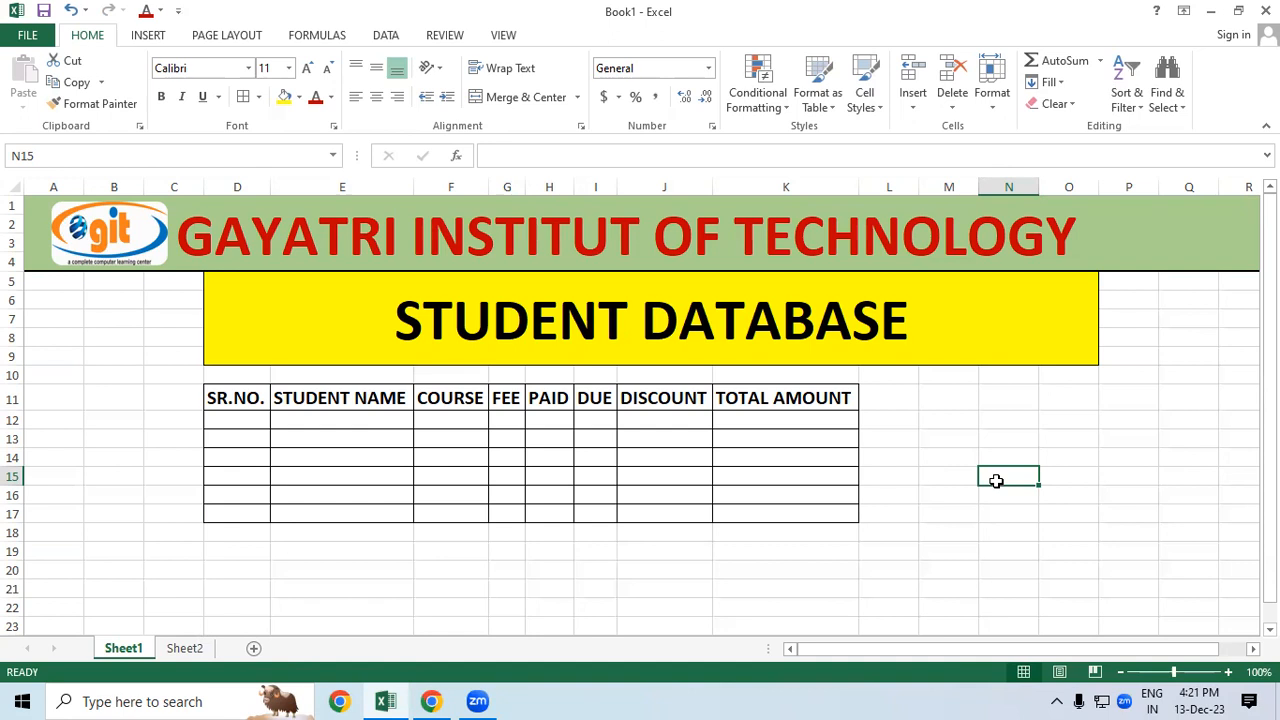
Step: Cut the student table and paste it so its top-left corner sits at E11
left_click(431, 452)
left_click_drag(247, 397, 775, 505)
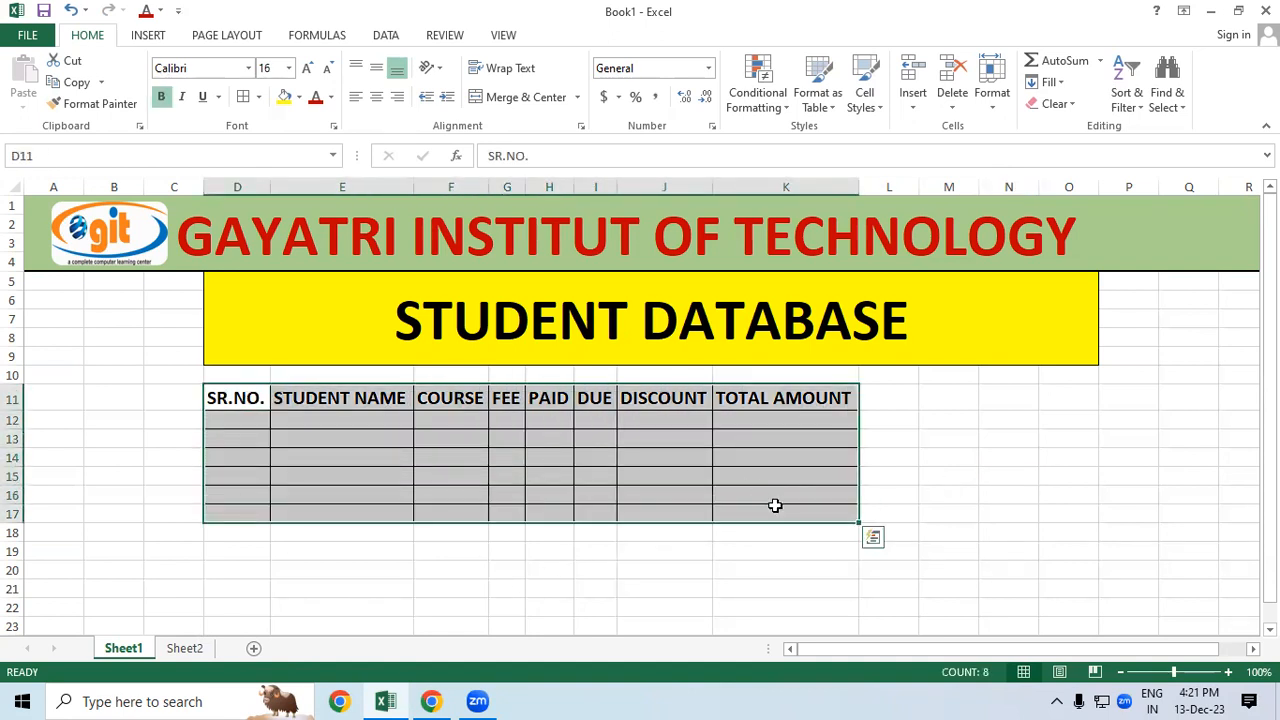
right_click(700, 440)
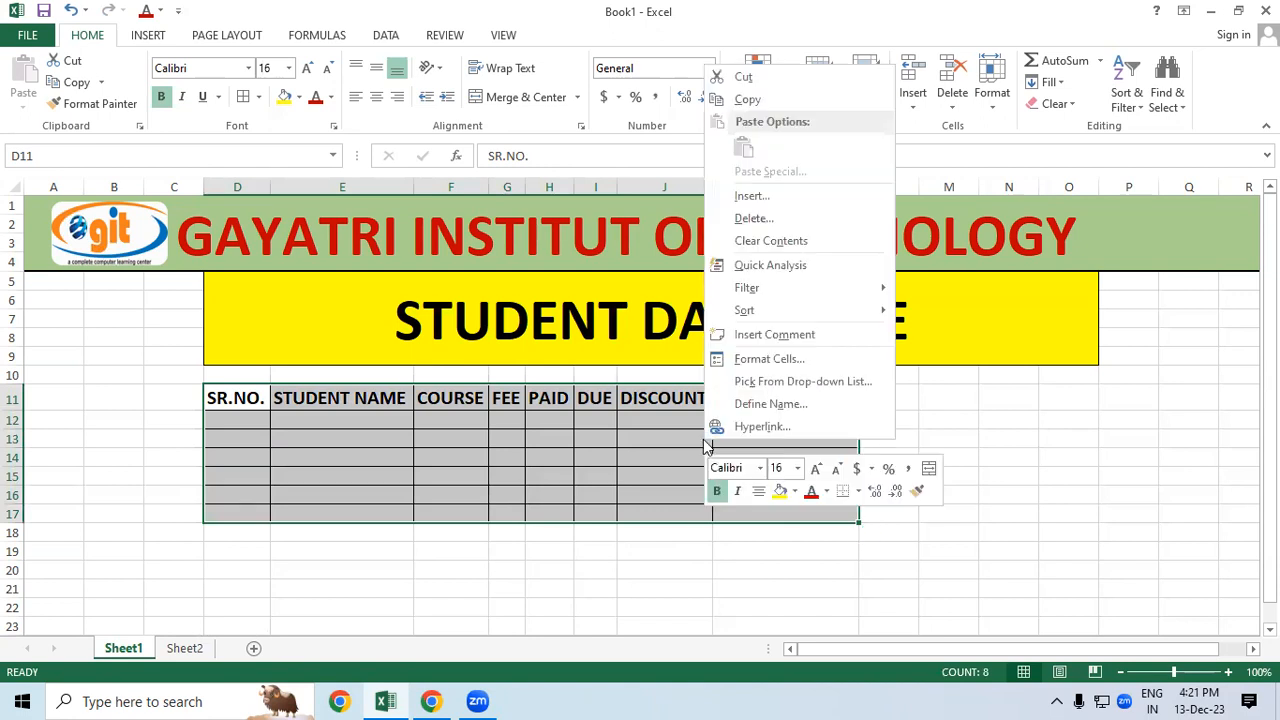
left_click(744, 78)
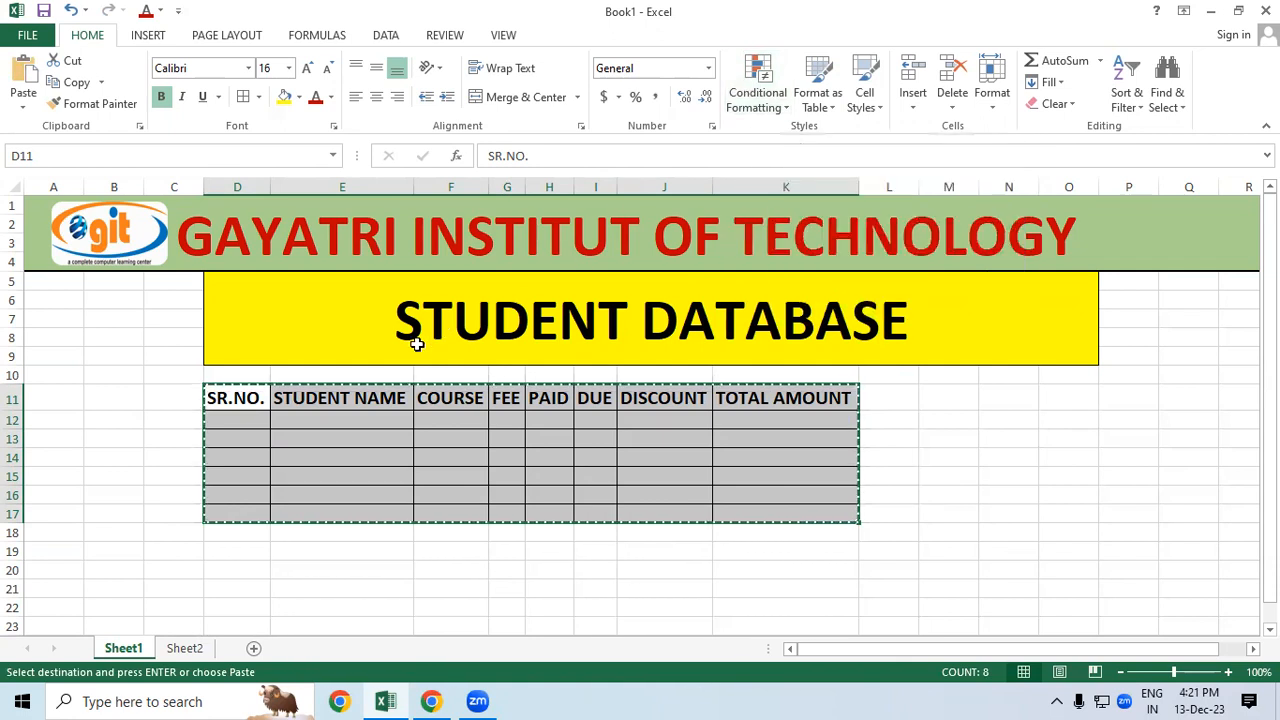
left_click(342, 399)
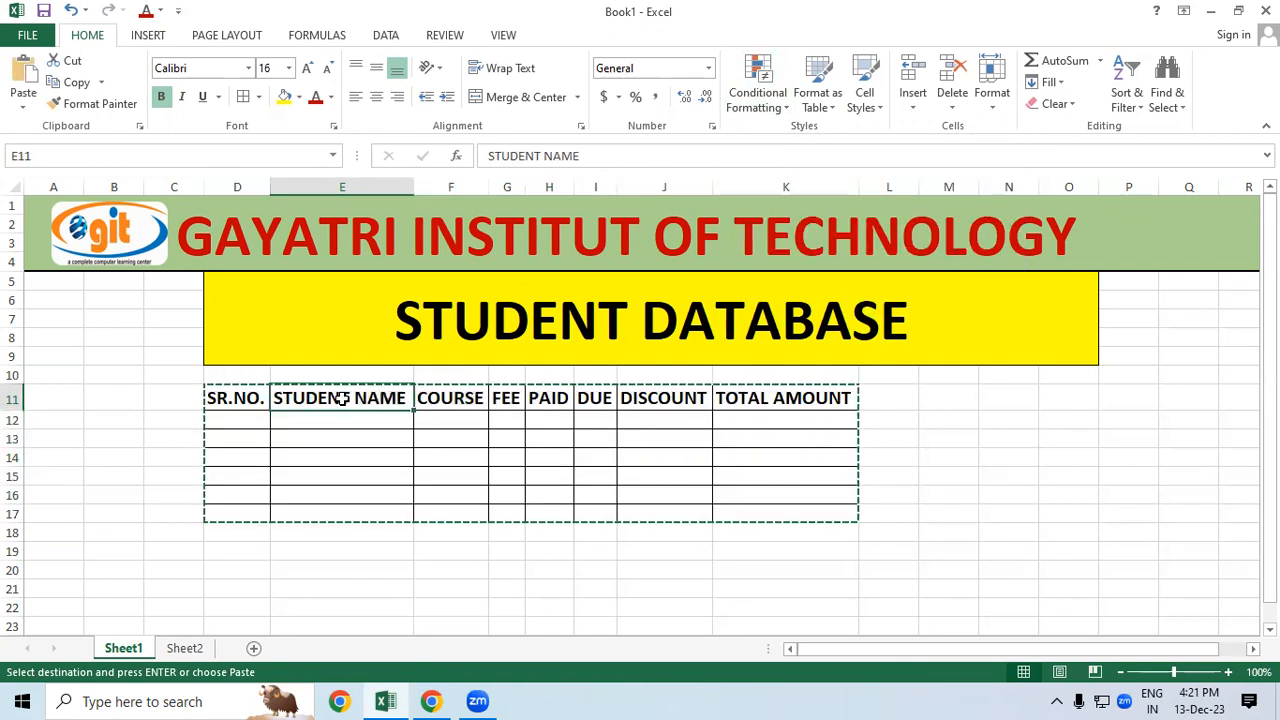
key("Return")
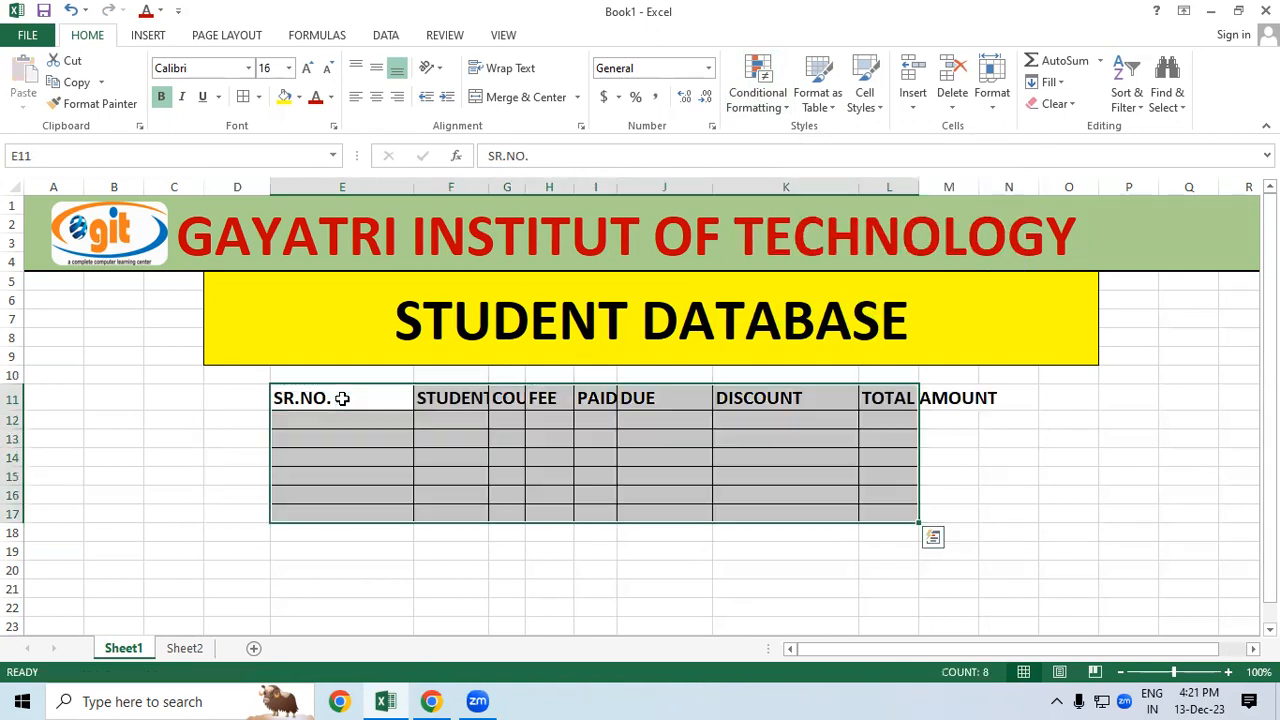
Step: AutoFit columns E through L to the table's headings
left_click(977, 410)
left_click_drag(342, 187, 910, 190)
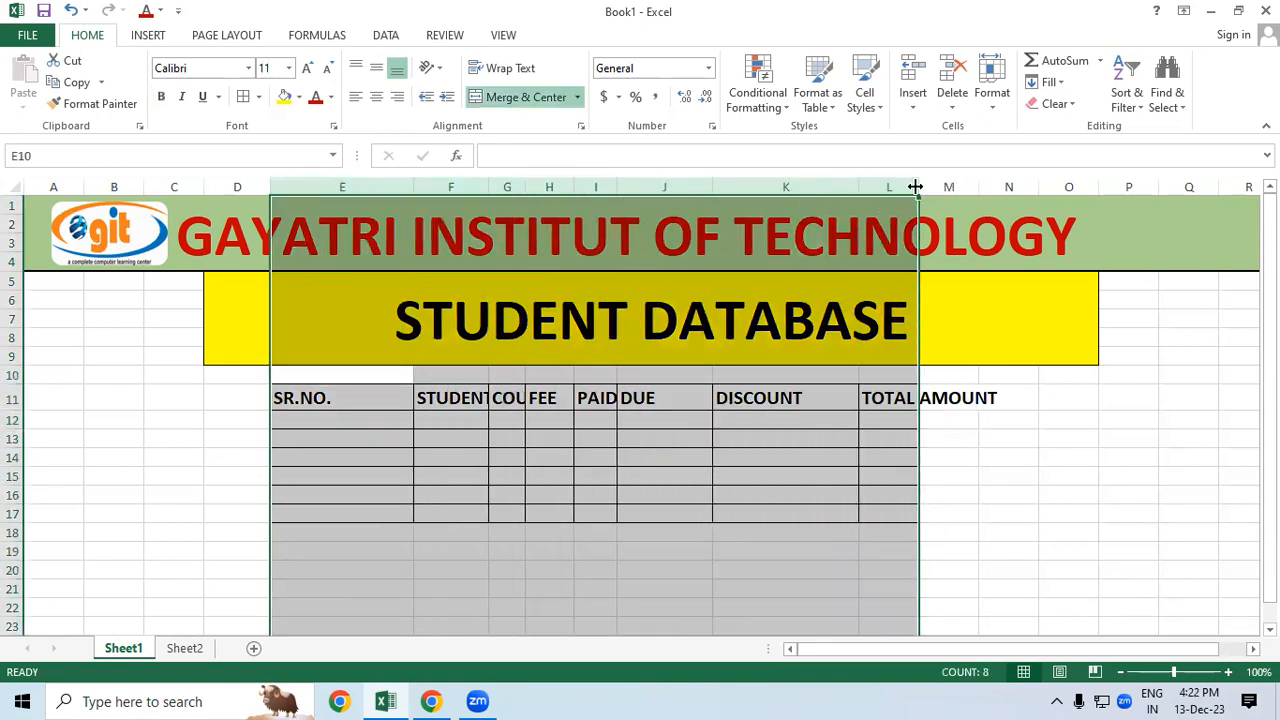
double_click(918, 188)
left_click(1037, 456)
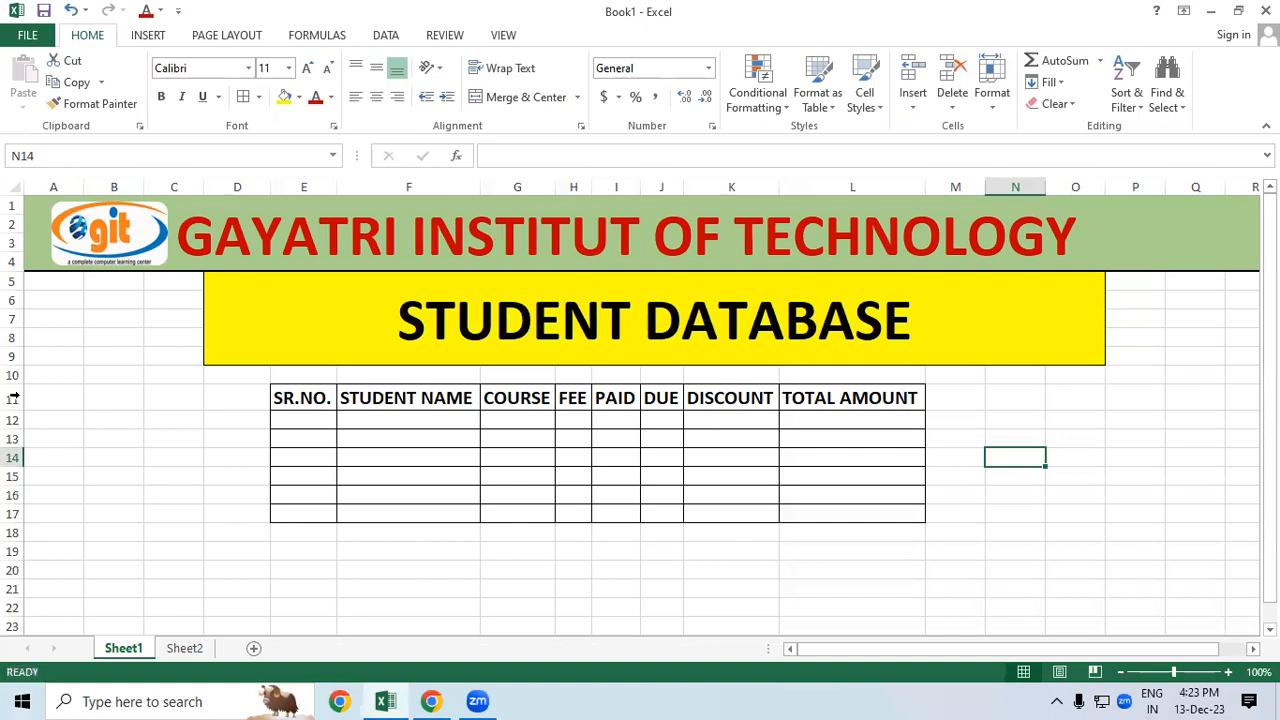
Step: Copy the STUDENT NAME heading's formatting onto the table body E12:L17
left_click(395, 400)
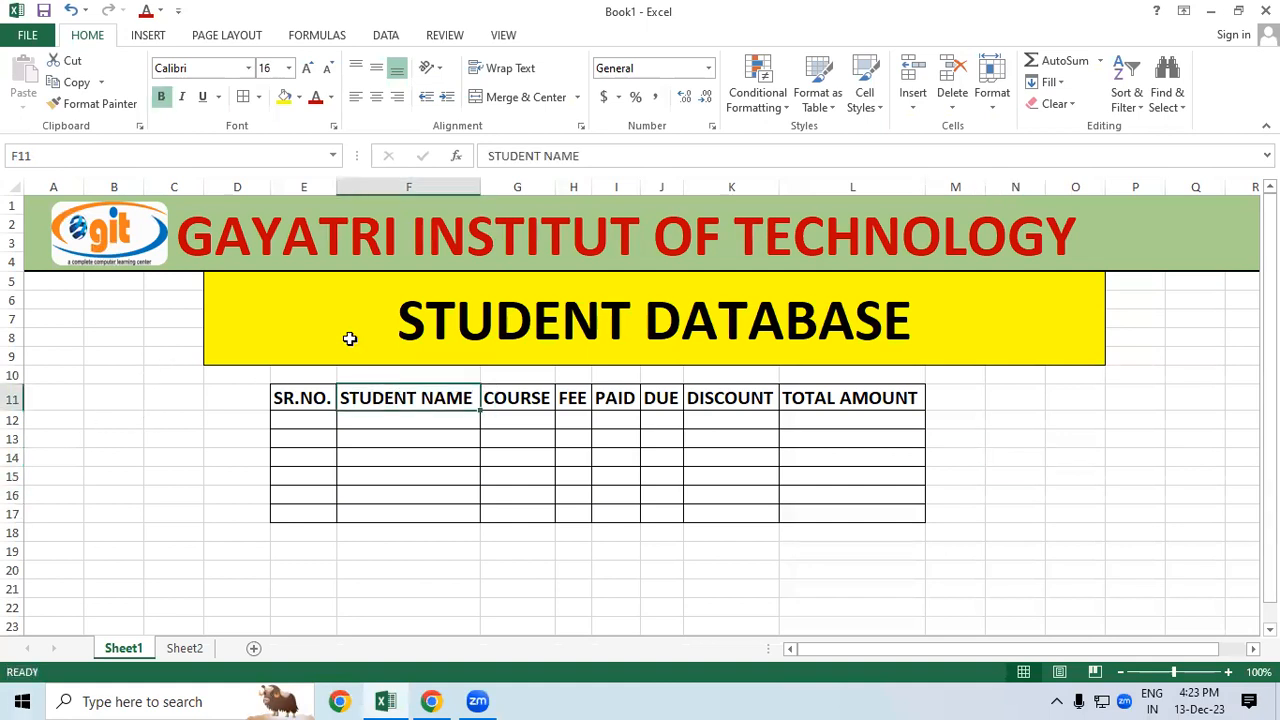
left_click(95, 103)
mouse_move(298, 418)
left_mouse_down()
mouse_move(343, 443)
mouse_move(694, 503)
mouse_move(867, 511)
left_mouse_up()
left_click(988, 508)
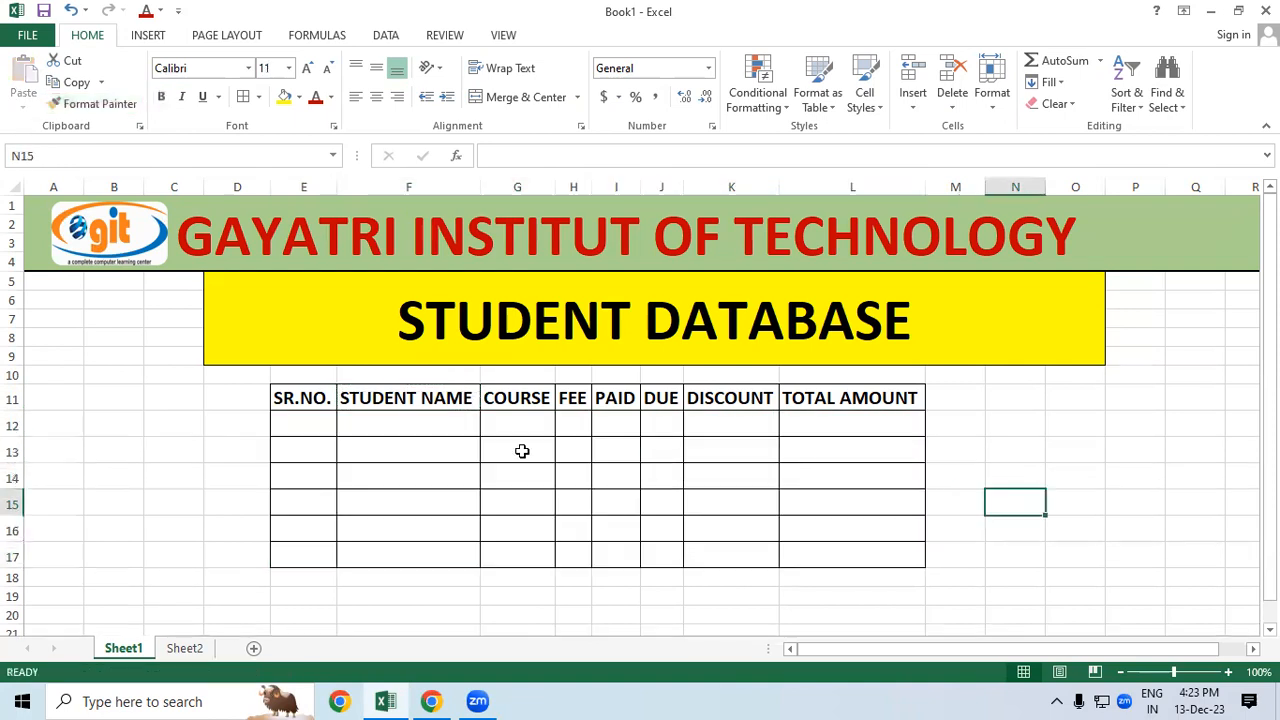
Step: Number the students 1 to 6 down the SR.NO. column
left_click(283, 430)
type("1")
key("Return")
type("2")
key("Return")
type("3")
key("Return")
type("4")
key("Return")
type("5")
key("Return")
type("6")
key("Return")
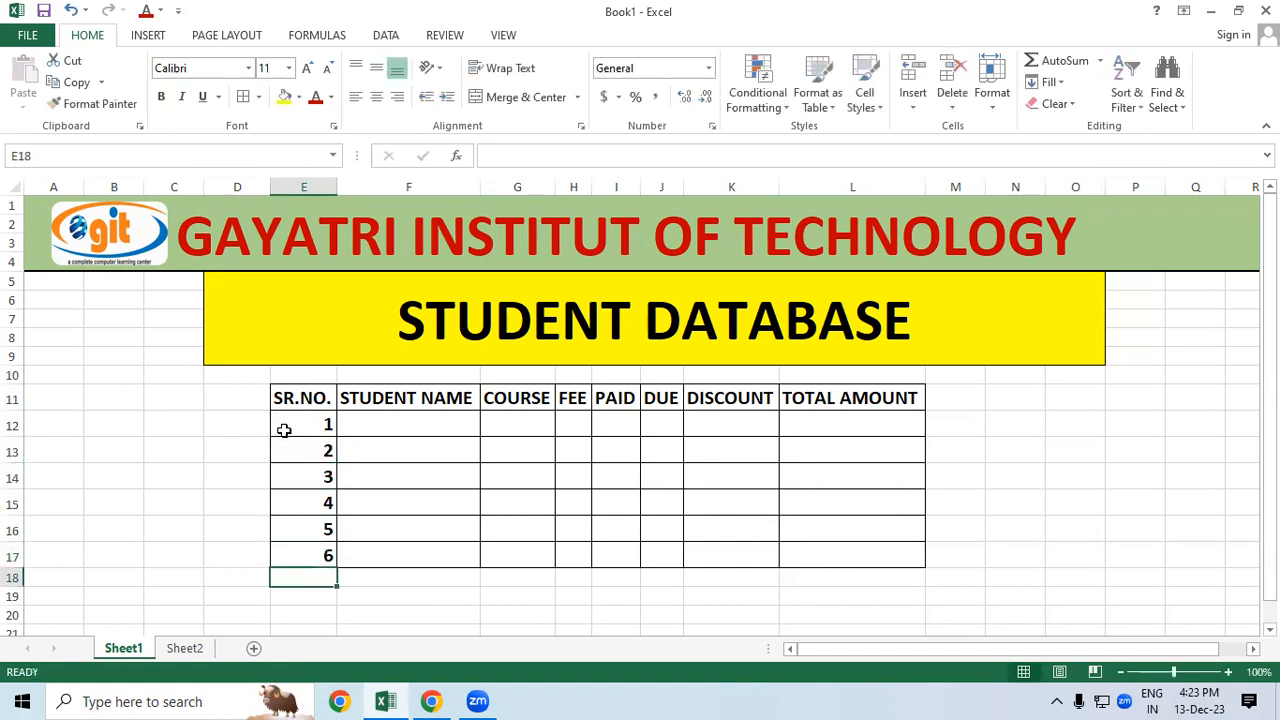
Step: Enter the six students' names into F12:F17, correcting typos and an autocomplete suggestion
left_click(391, 413)
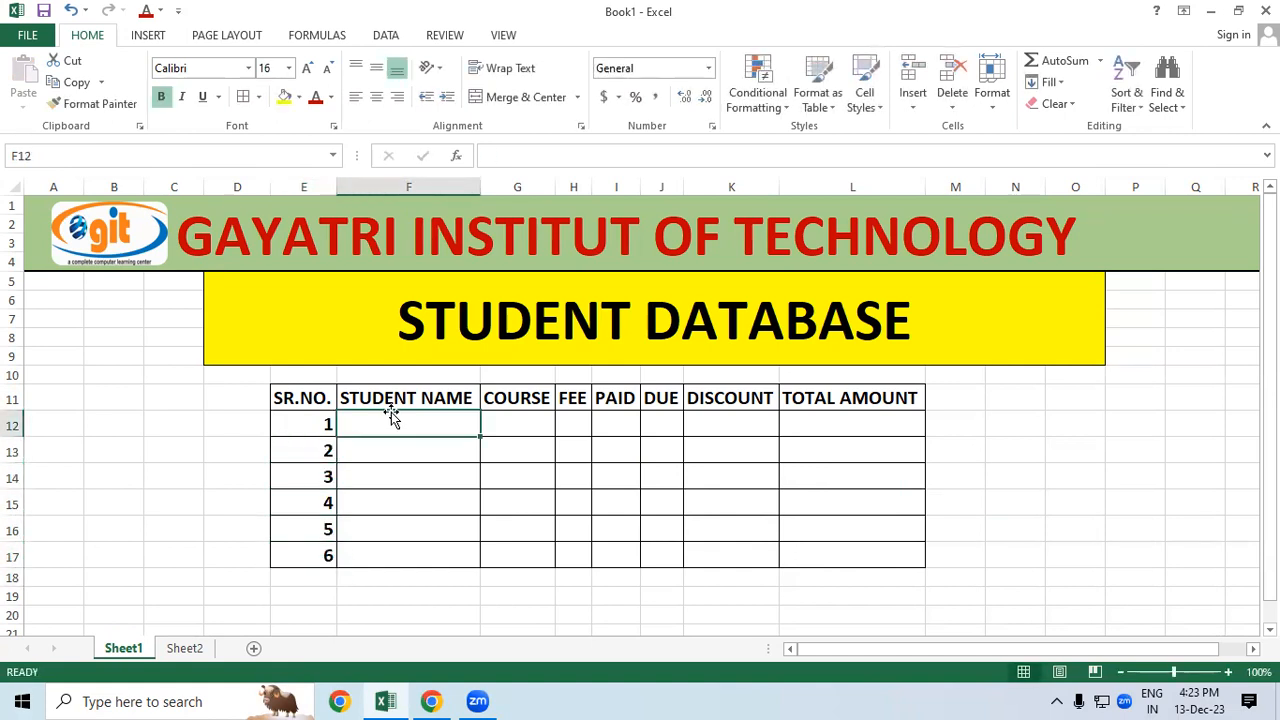
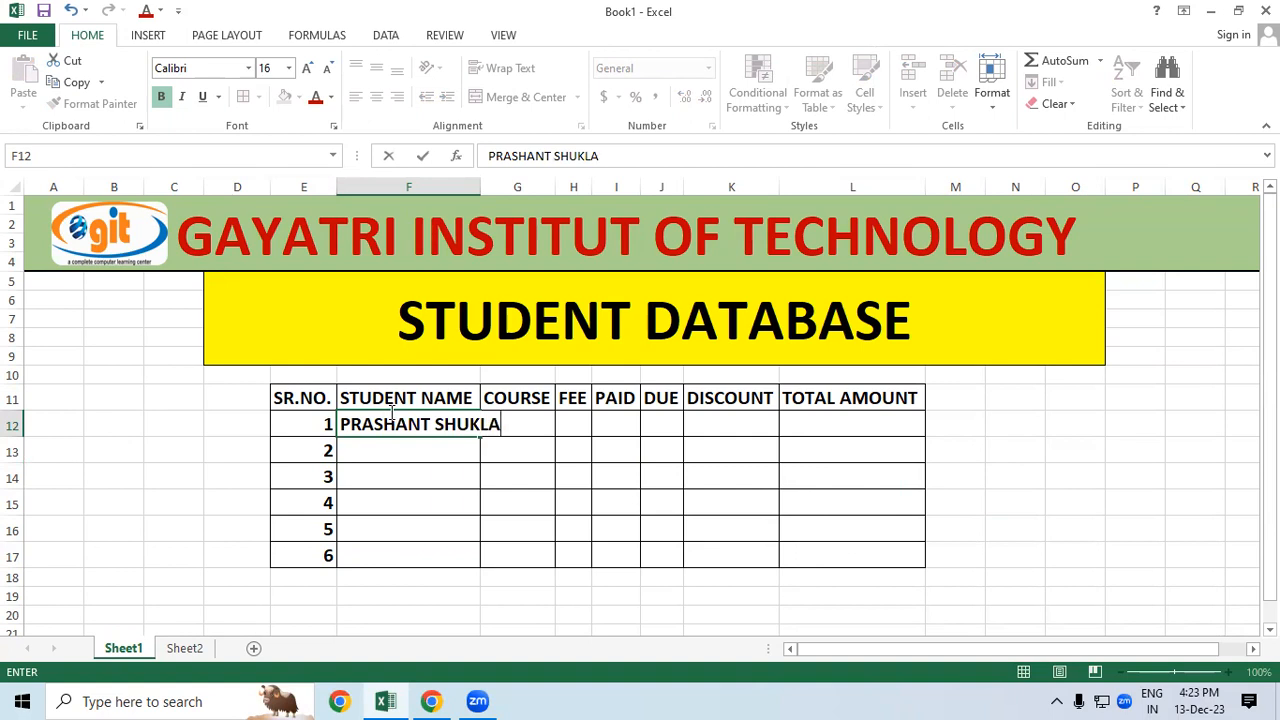
key("Return")
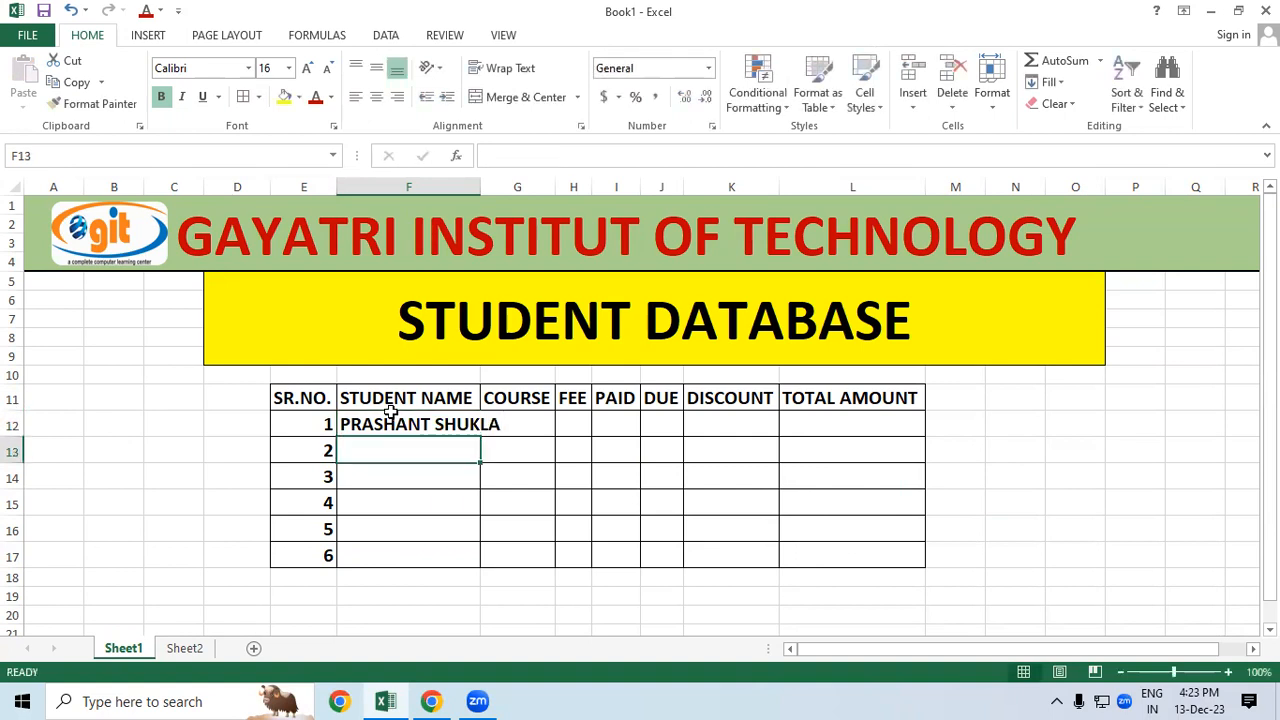
type("REYAK")
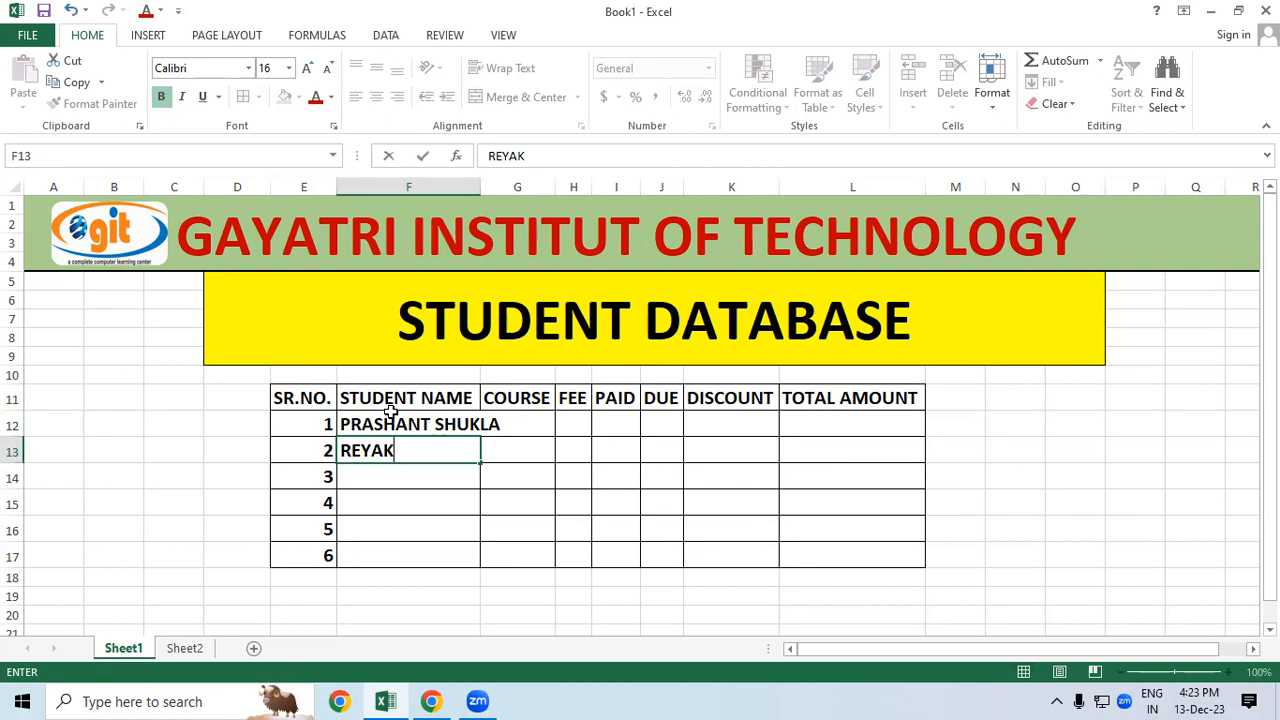
key("BackSpace")
type("J")
key("Return")
type("KIRAN")
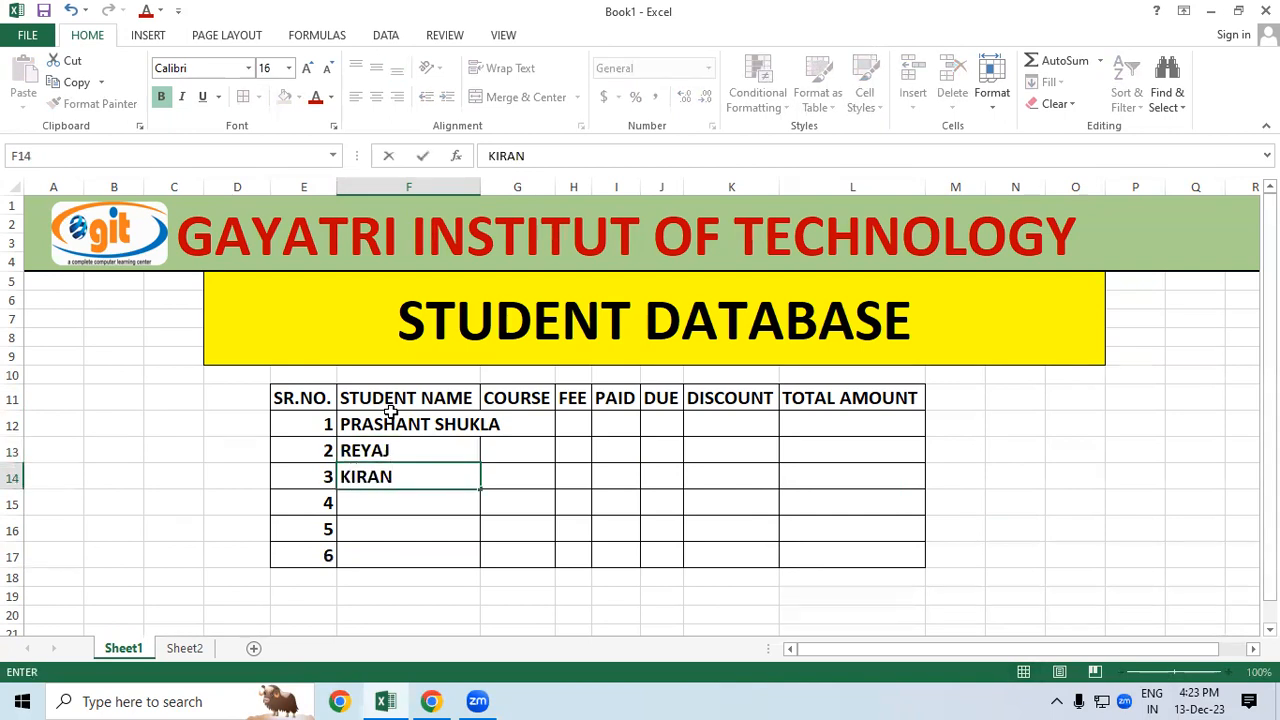
key("Return")
type("NI")
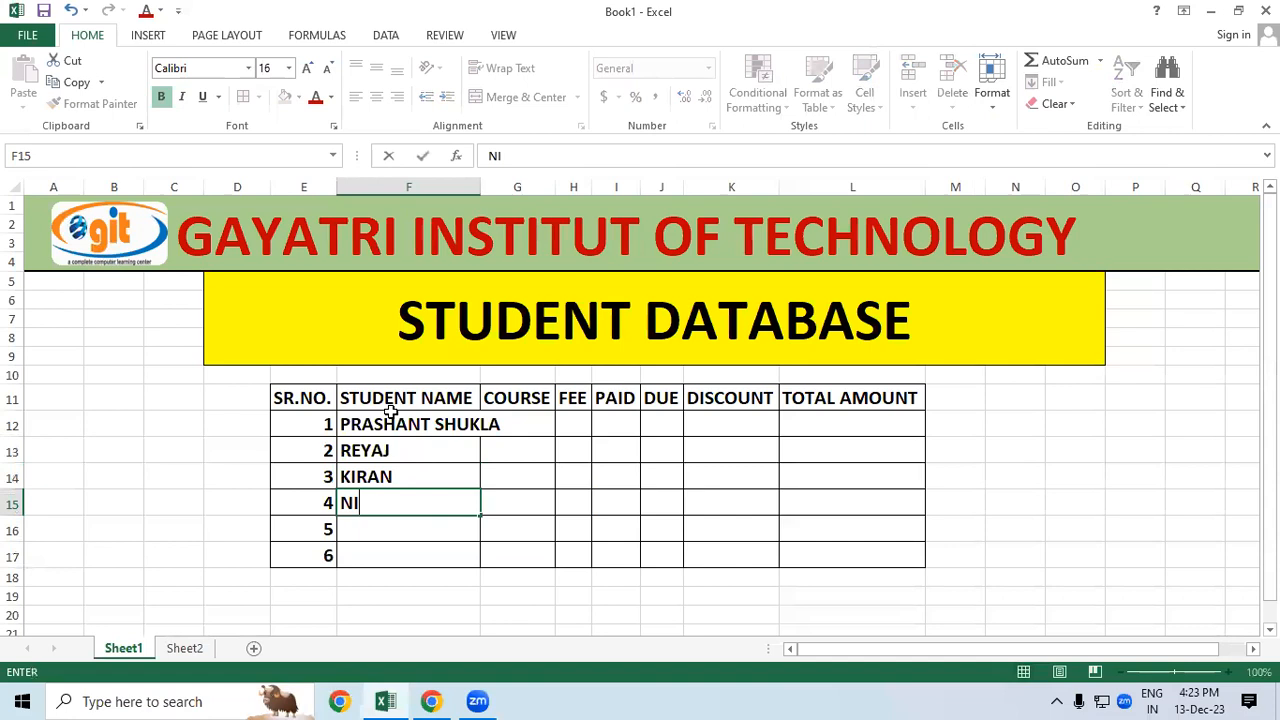
type("KESH")
key("Return")
type("GAGAN")
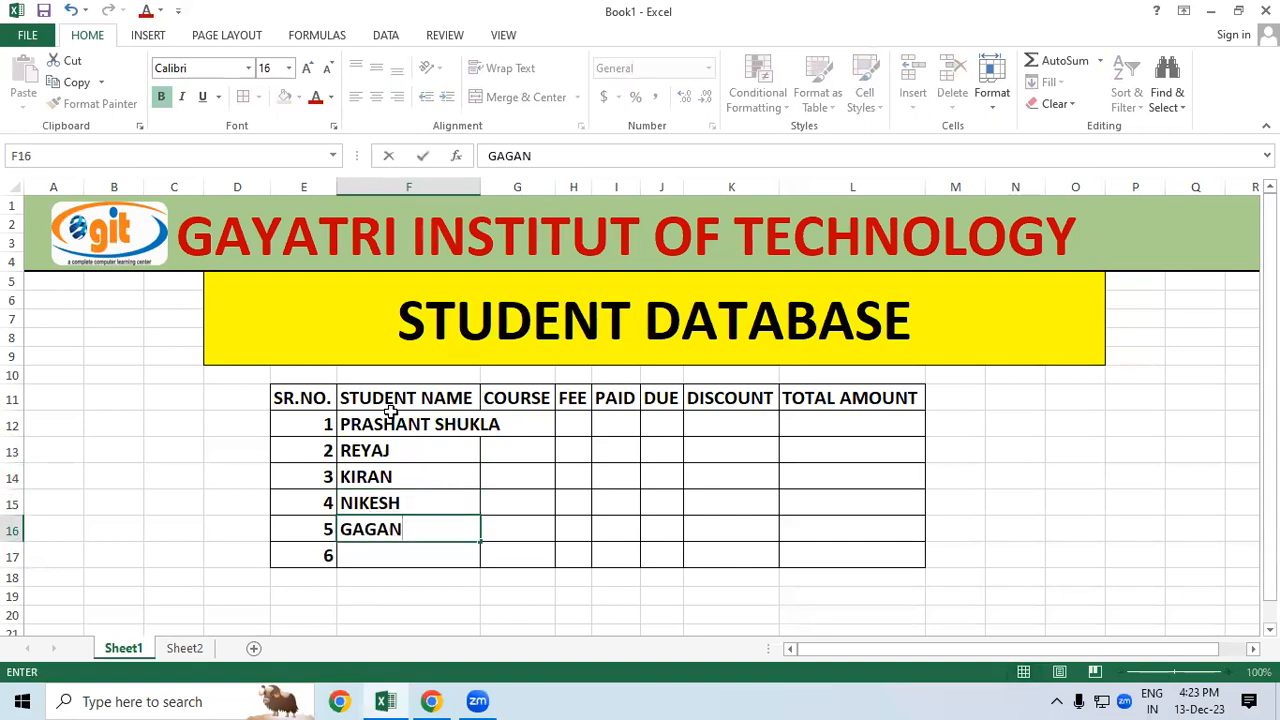
key("Return")
type("N")
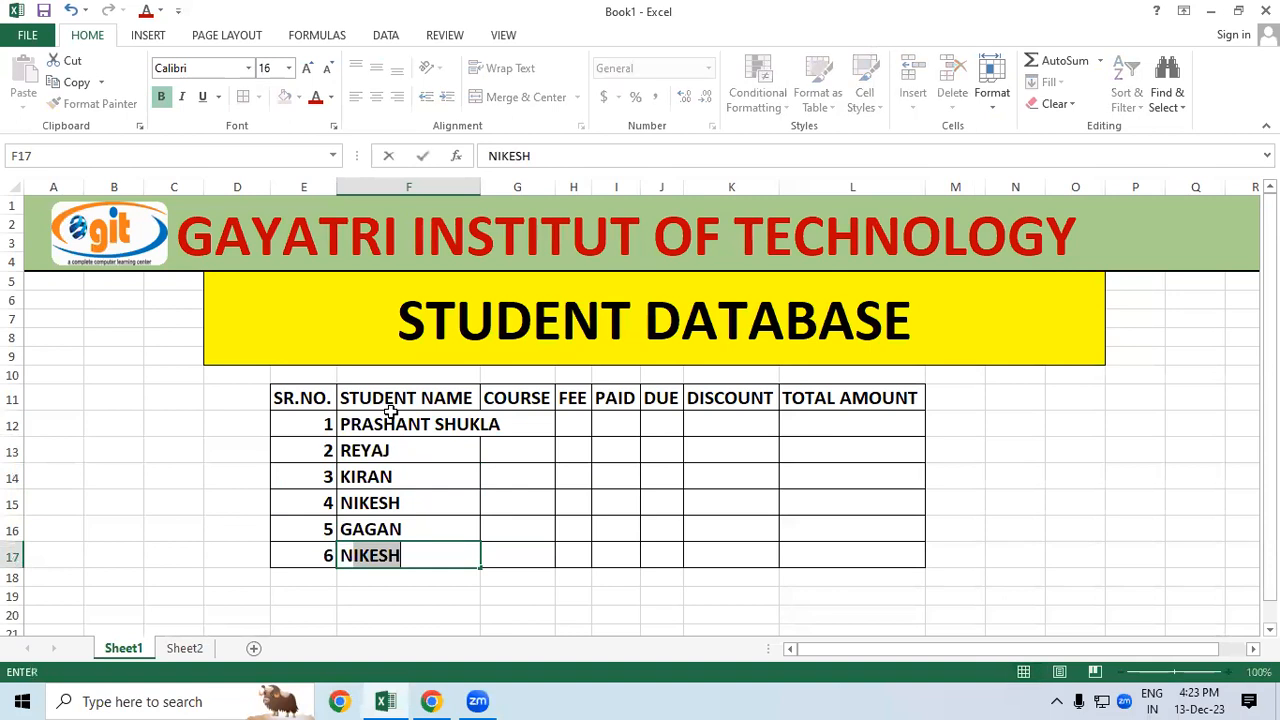
key("BackSpace")
key("BackSpace")
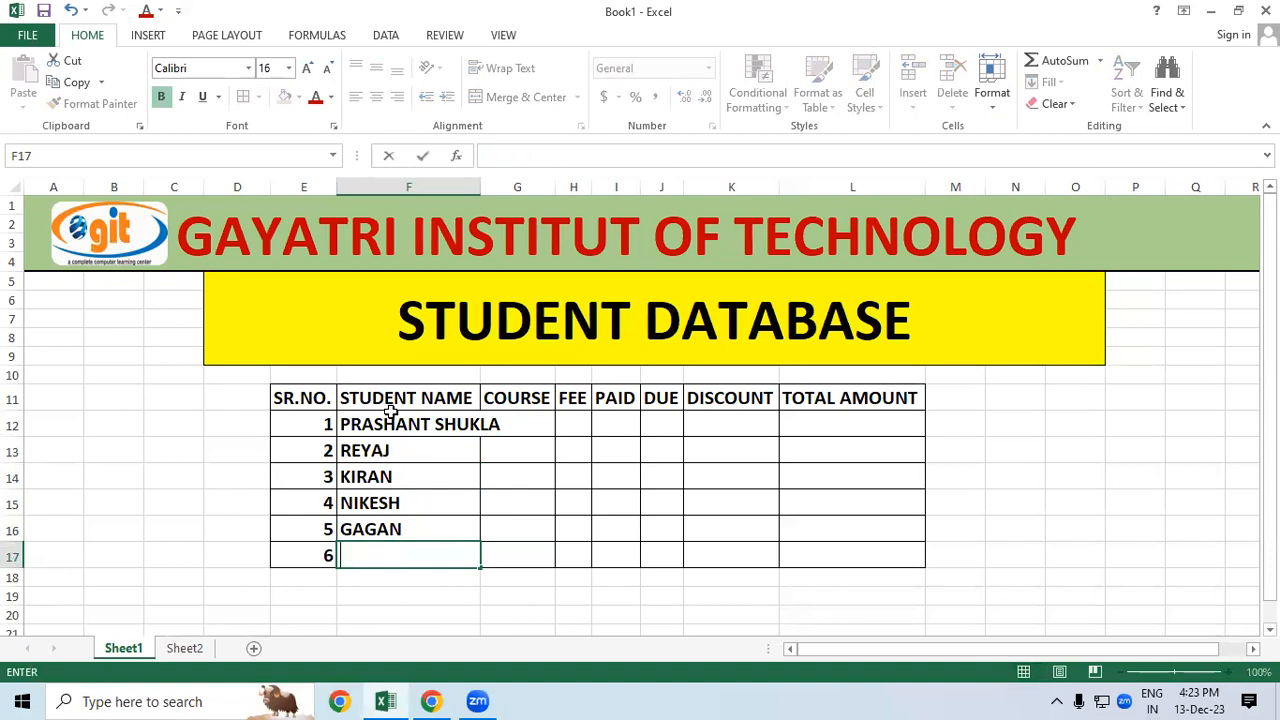
type("MANISH")
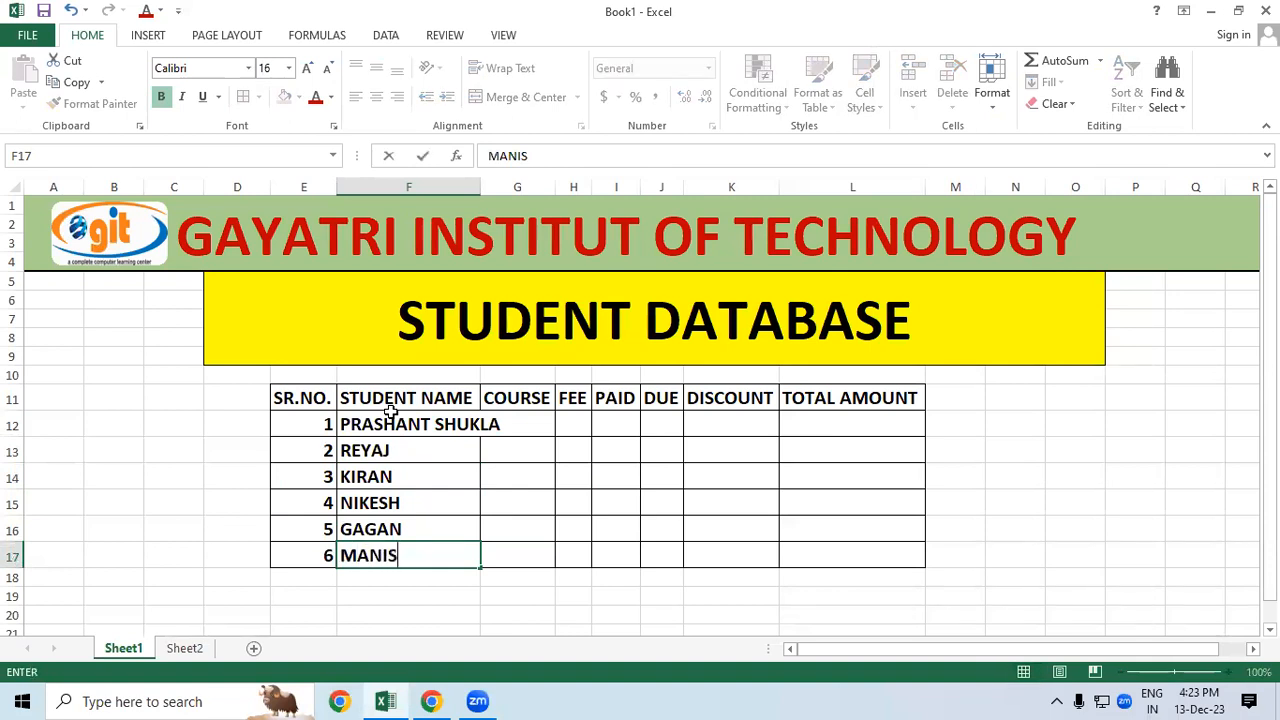
left_click(443, 480)
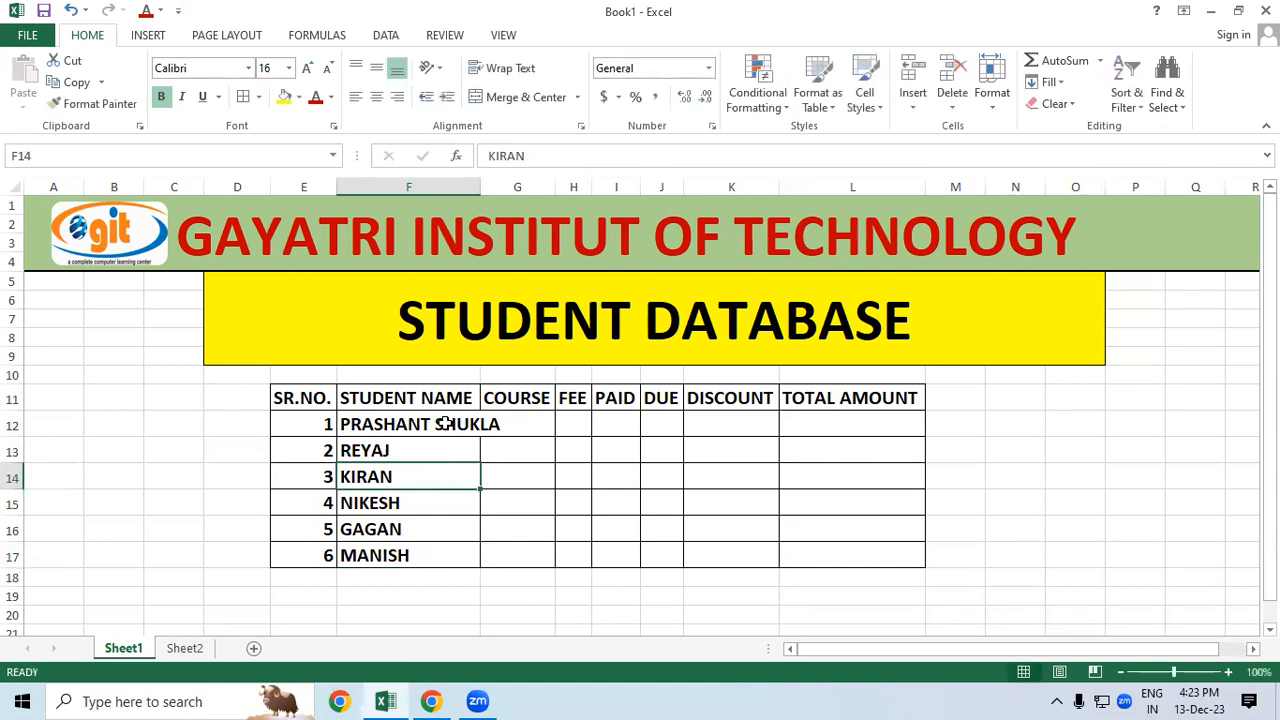
left_click(440, 425)
left_click(613, 157)
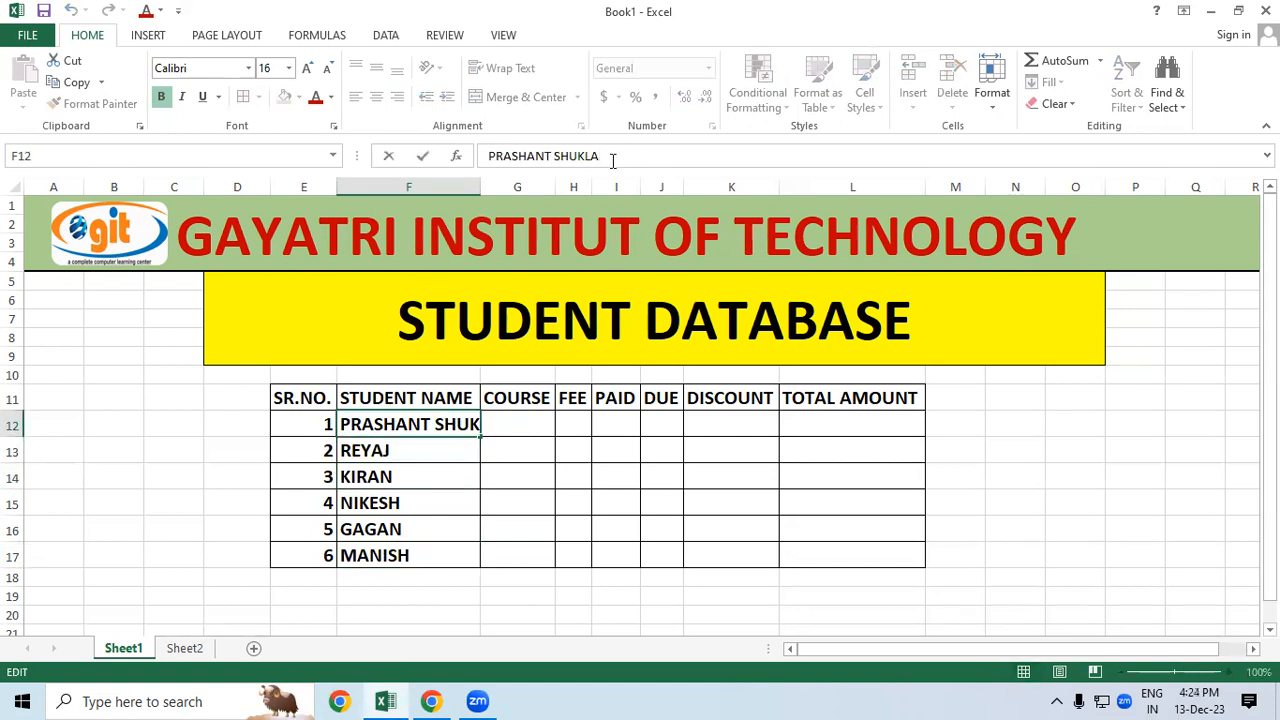
Step: Trim the surname from F12 so the first student has a first name only
key("BackSpace")
key("BackSpace")
key("BackSpace")
key("BackSpace")
key("BackSpace")
key("BackSpace")
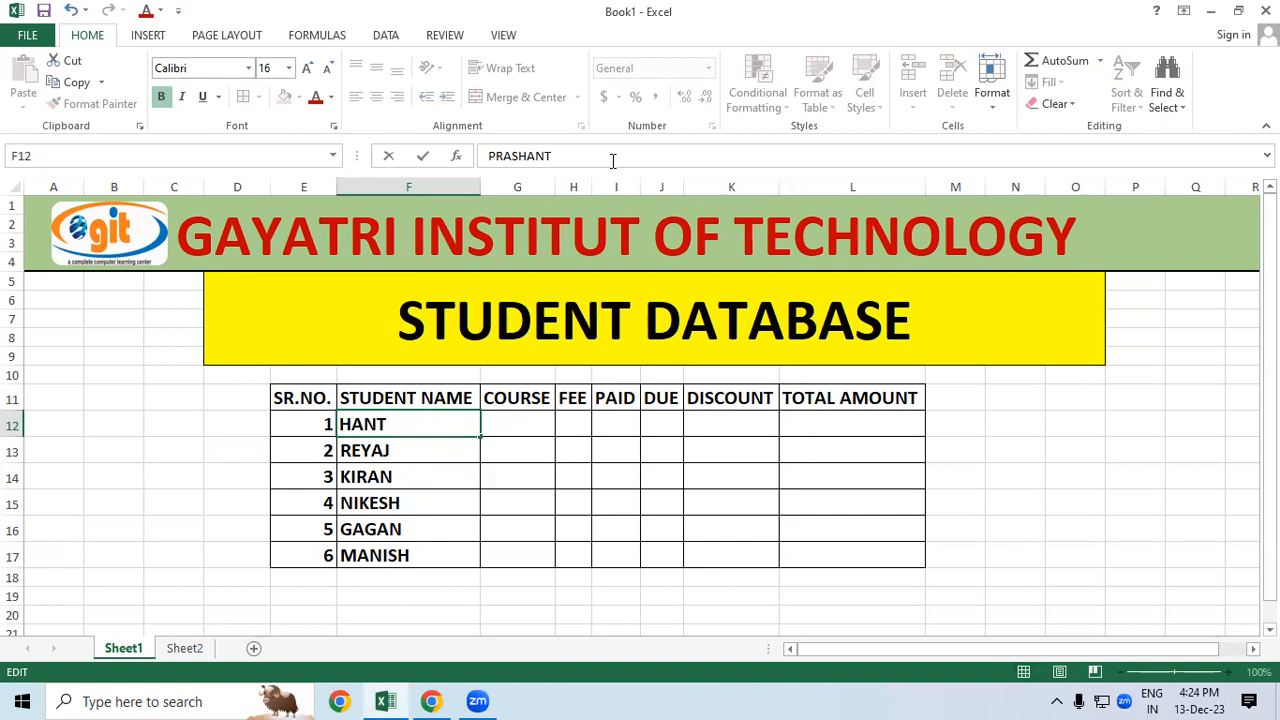
left_click(513, 475)
left_click(514, 418)
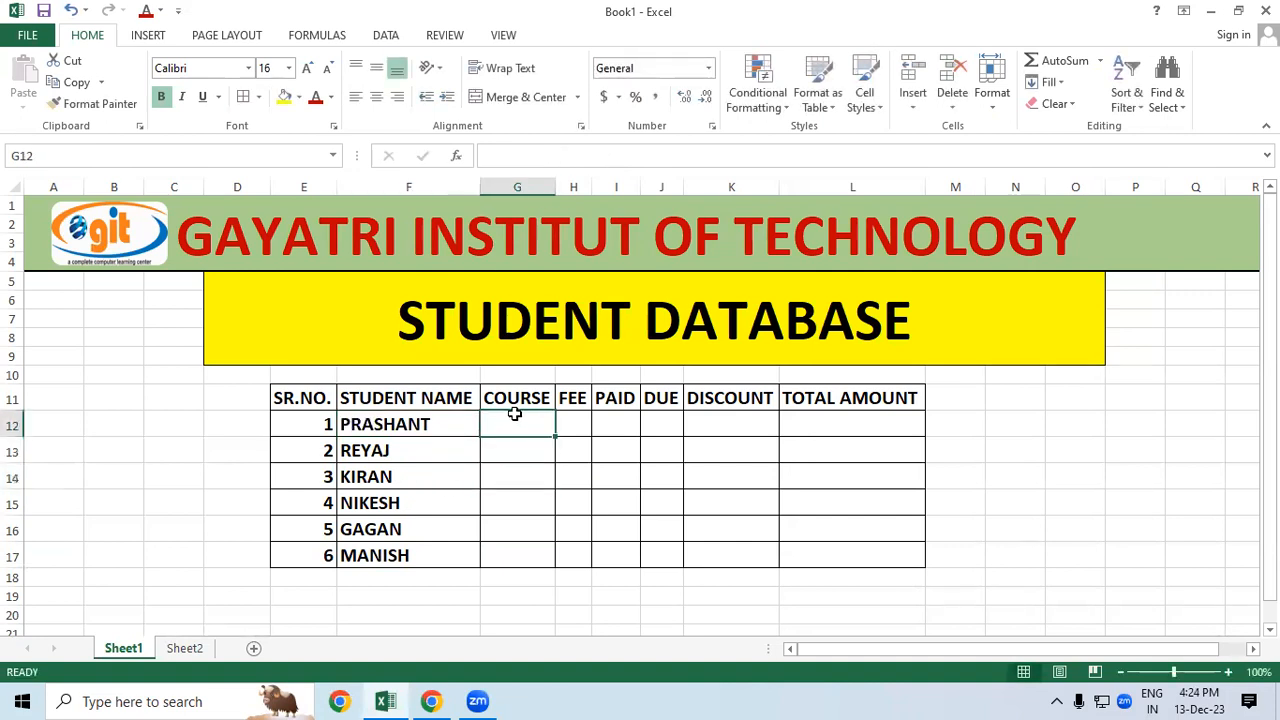
Step: Enter the courses DCA, ADCA, ADFA, DFA, TALLY and CCC into G12:G17
type("DCA")
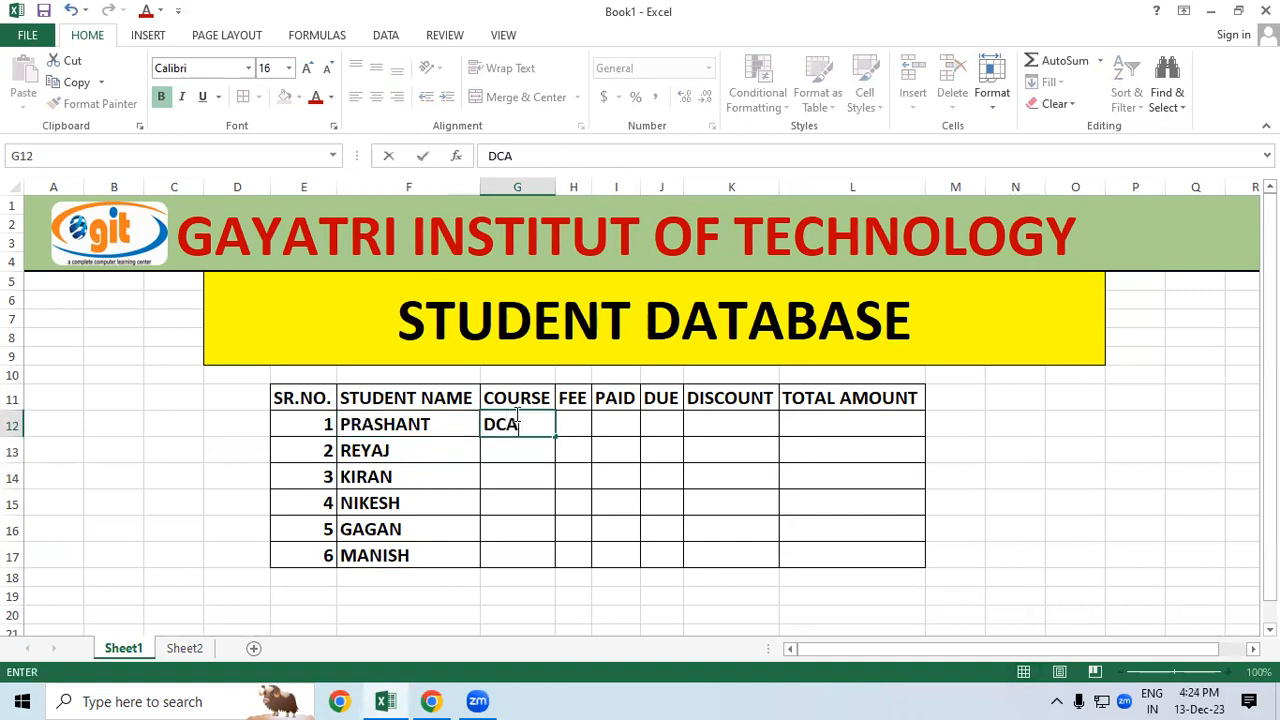
left_click(527, 451)
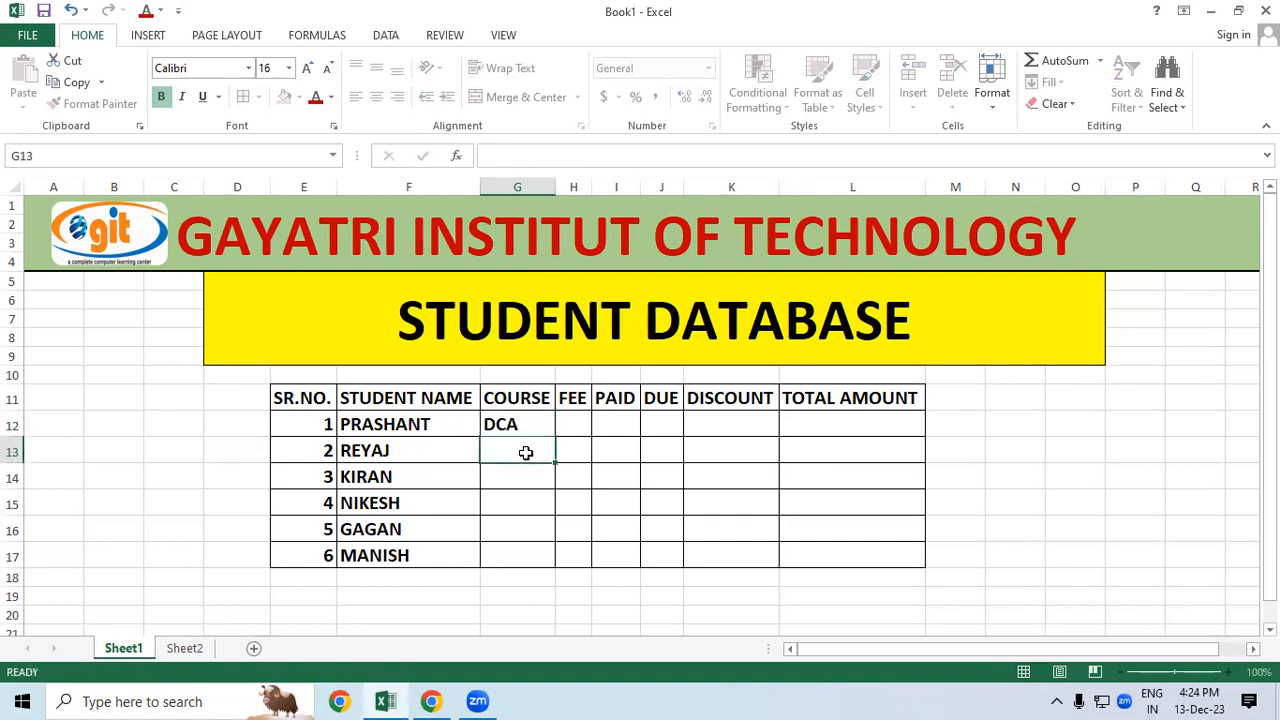
type("ADCA")
key("Return")
type("ADFA")
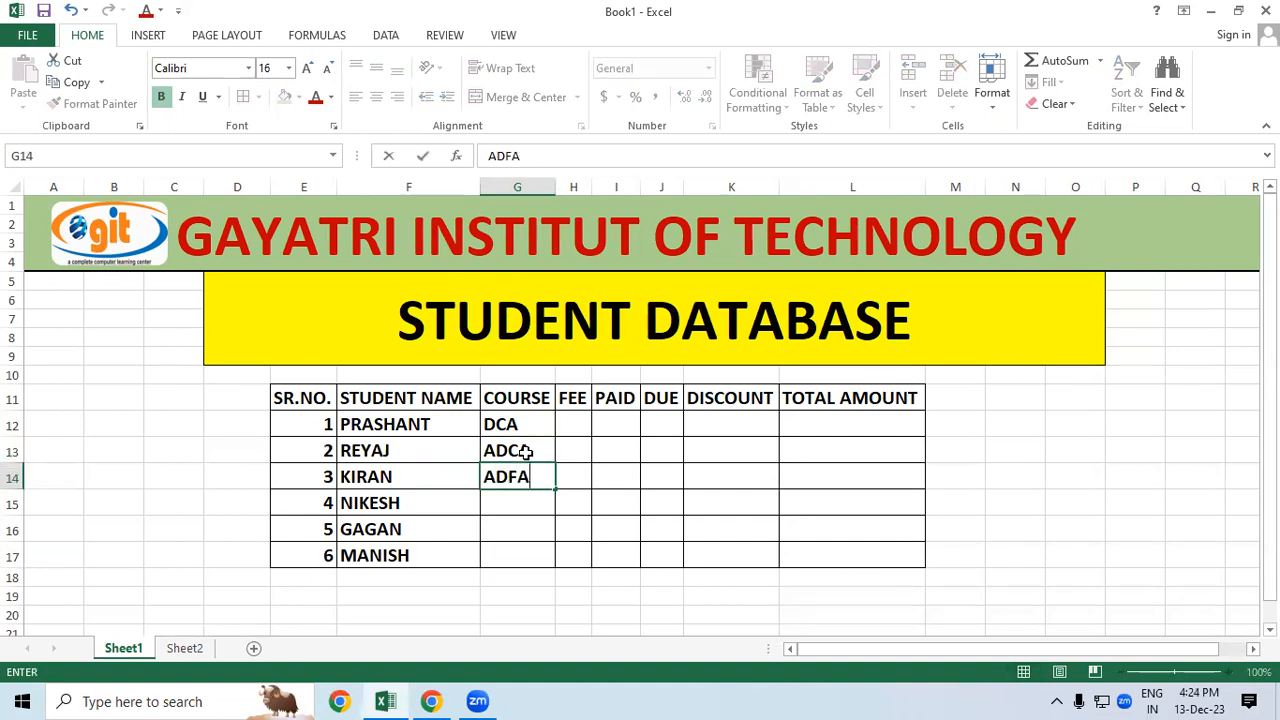
key("Return")
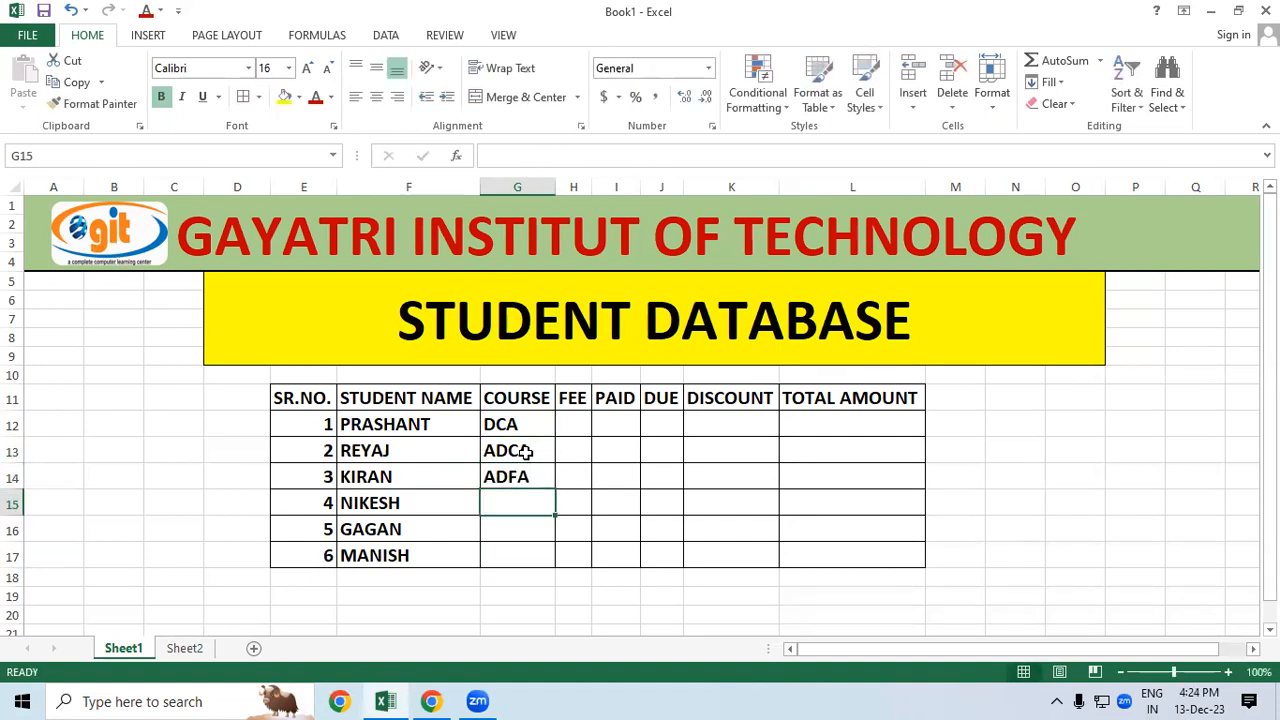
type("DFA")
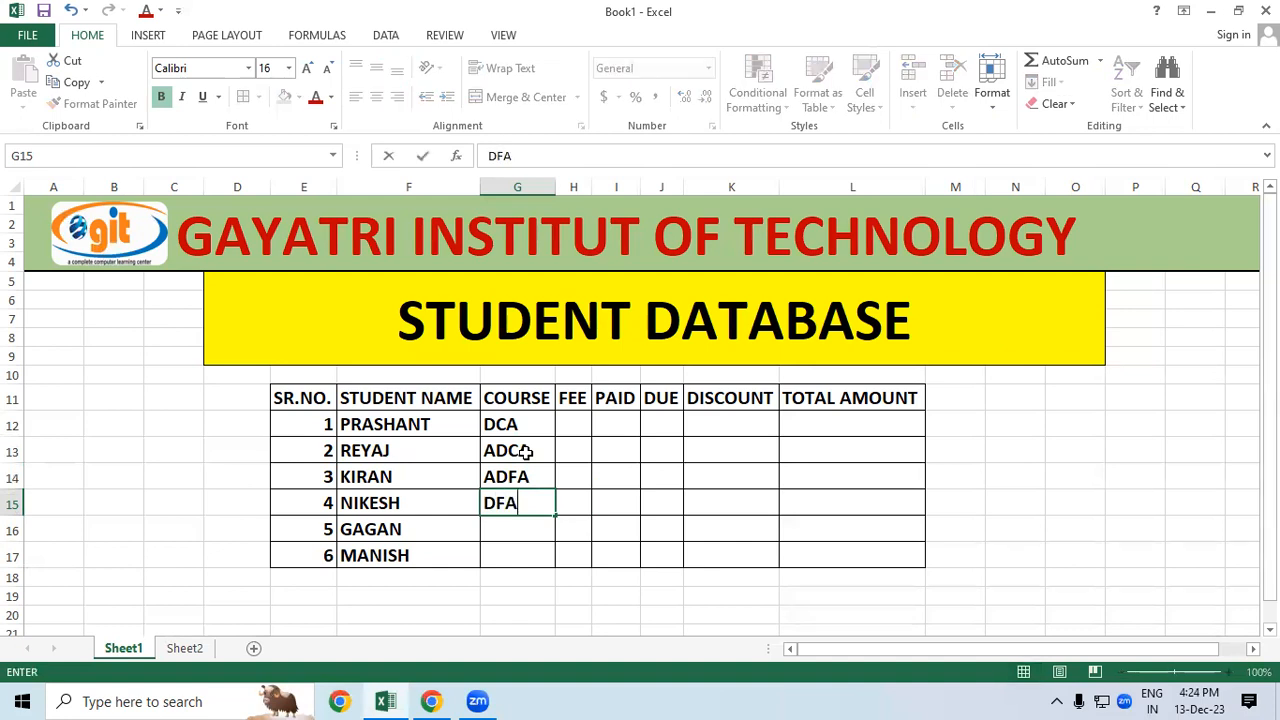
key("Return")
type("T")
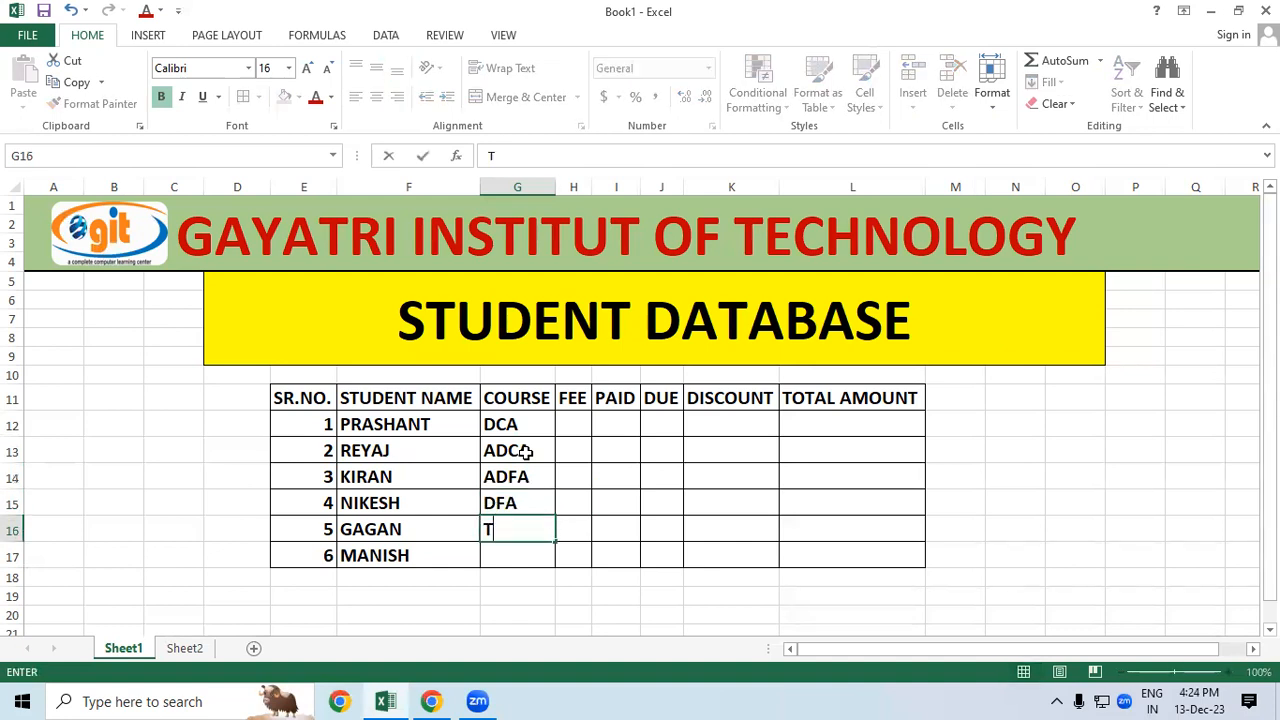
type("ALLY")
key("Return")
type("CCC")
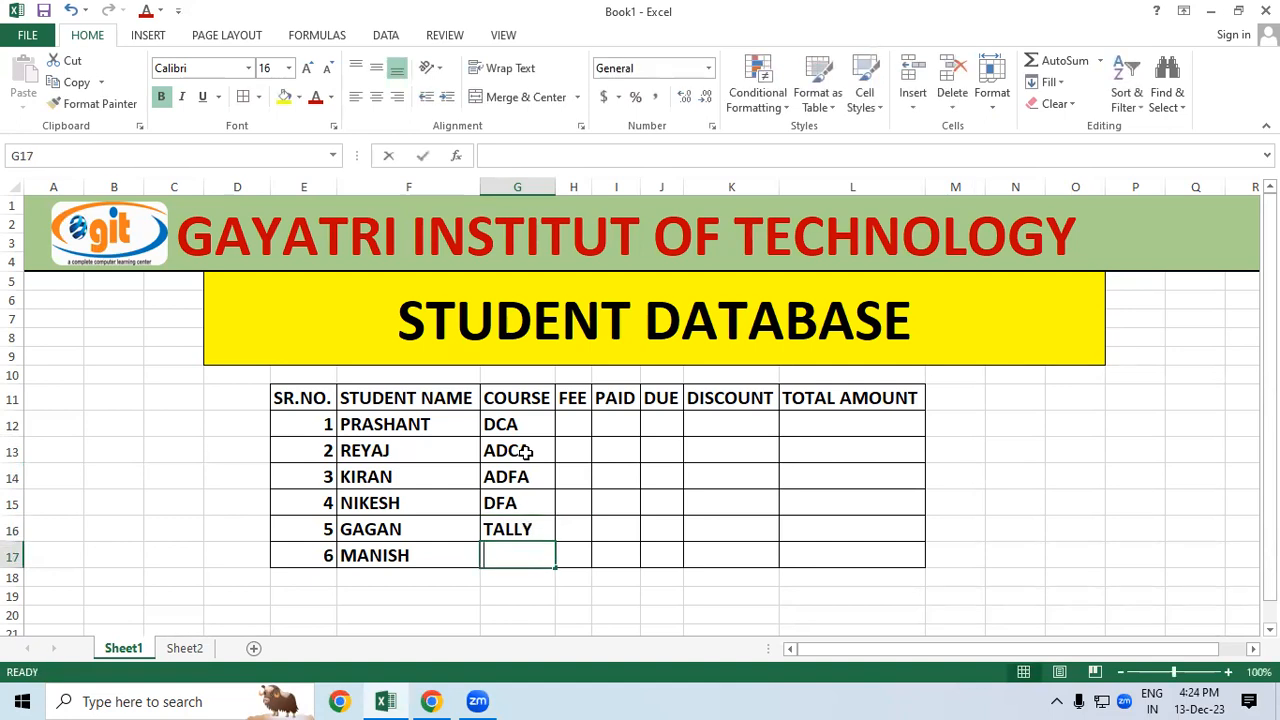
left_click(675, 468)
left_click(572, 422)
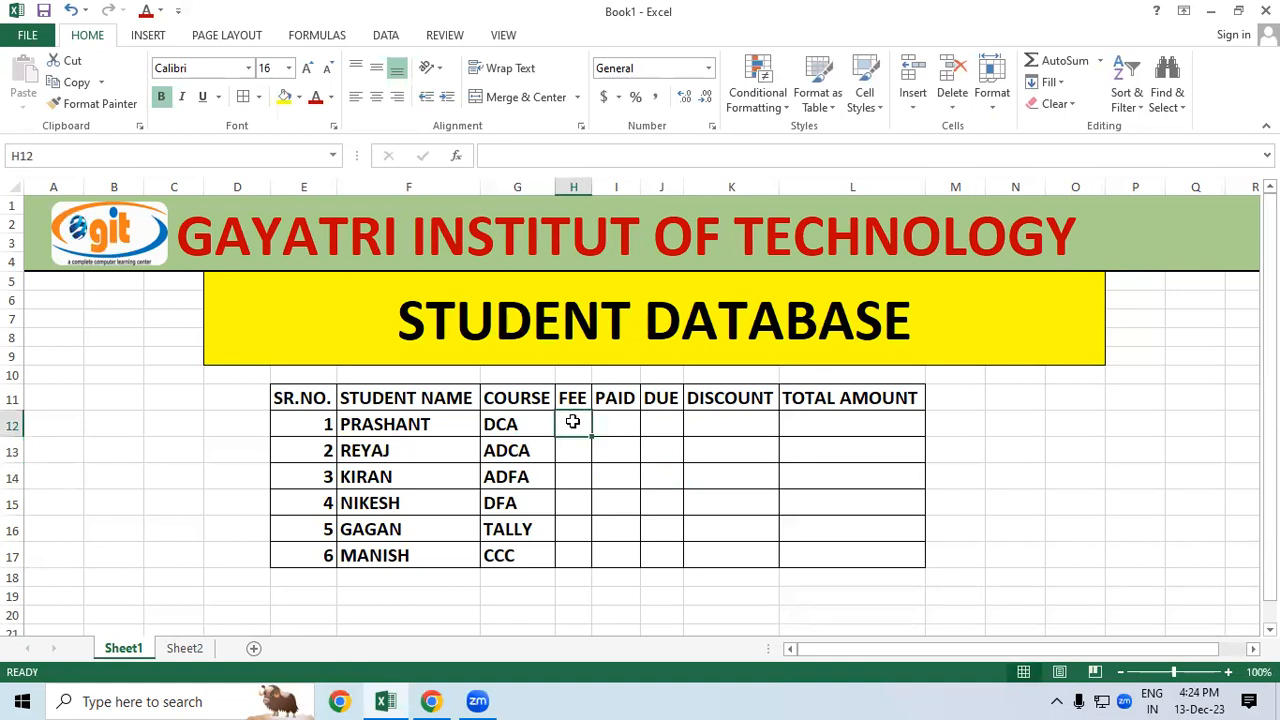
Step: Enter fees 13500, 15000, 15000, 9000, 7500 and 5000 into H12:H17
type("13500")
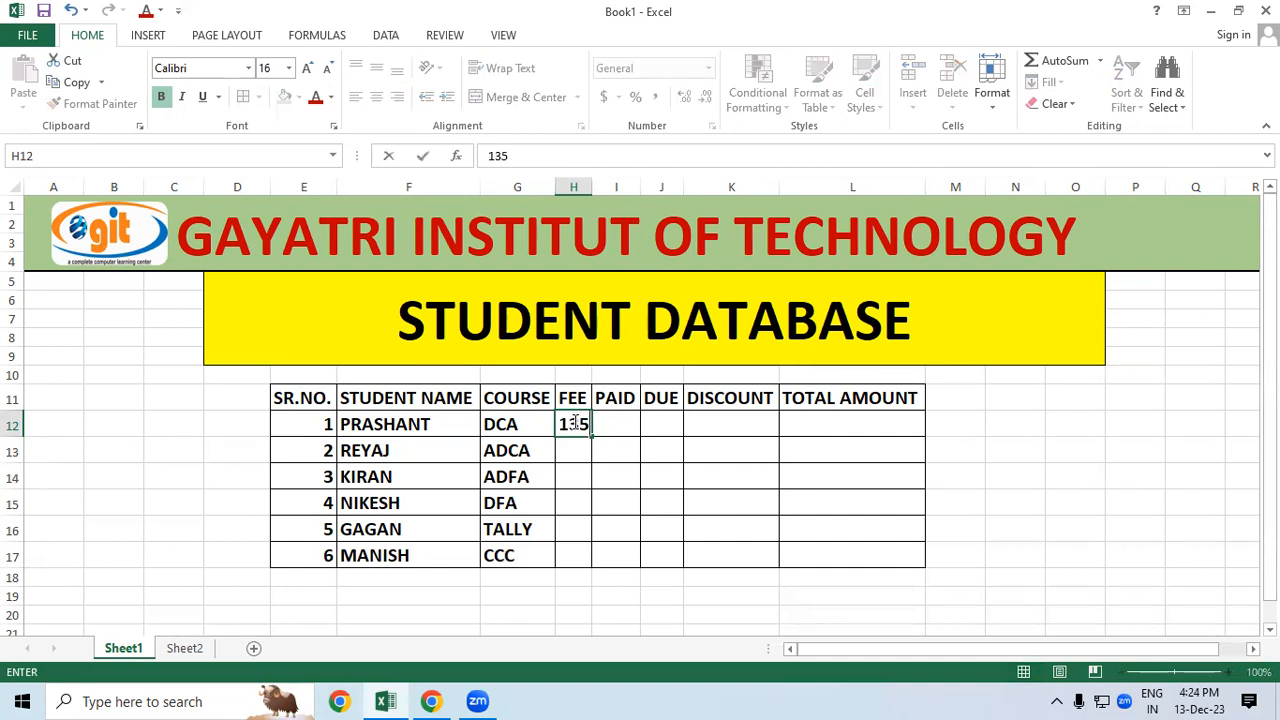
left_click(583, 449)
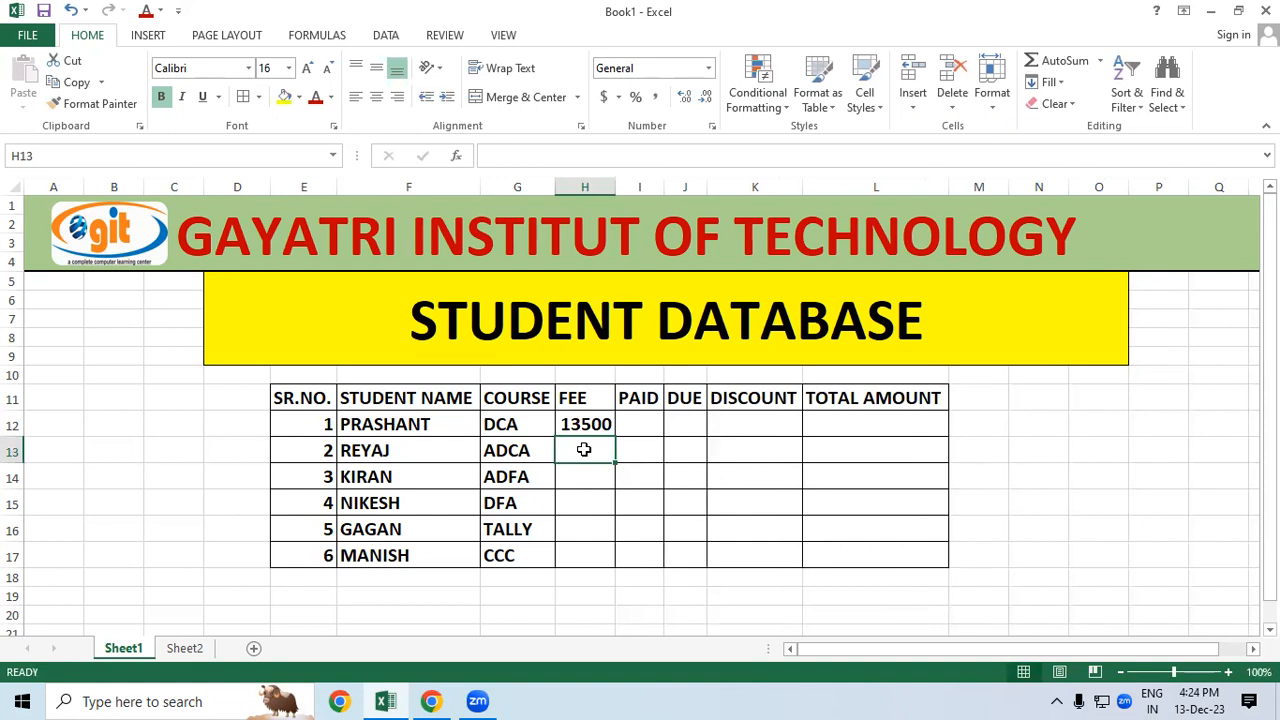
type("15000")
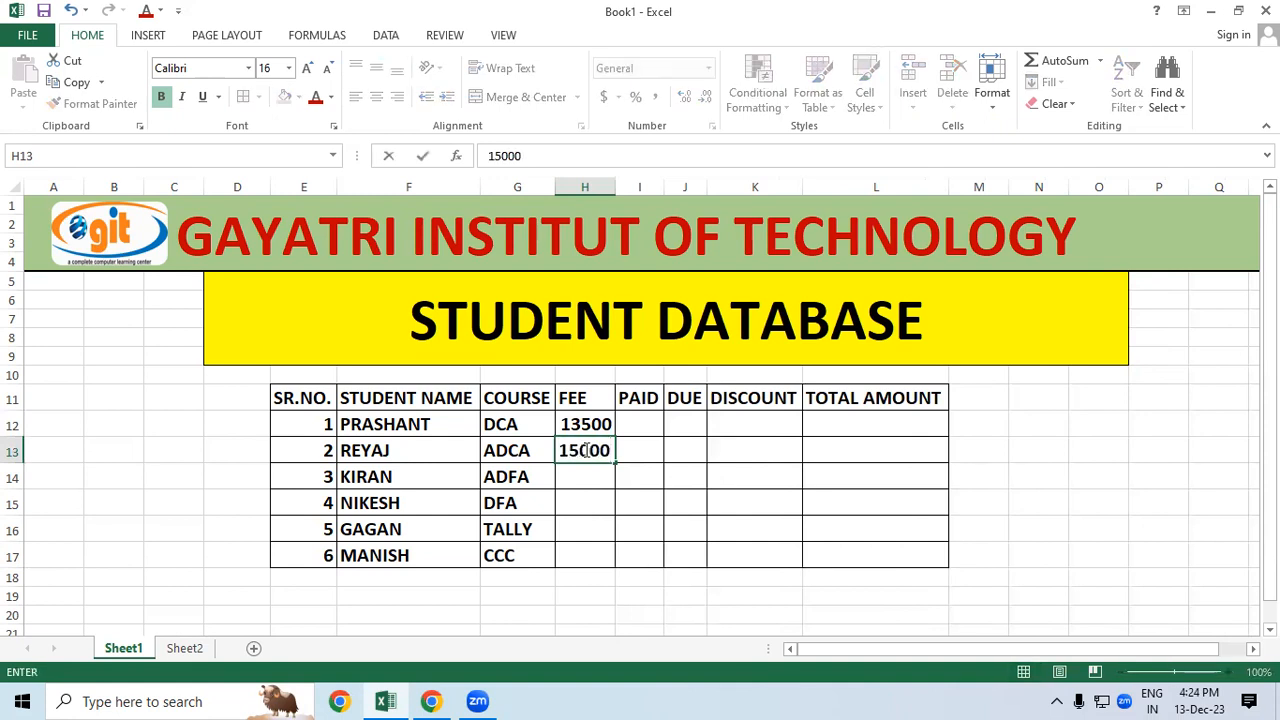
key("Return")
type("15000")
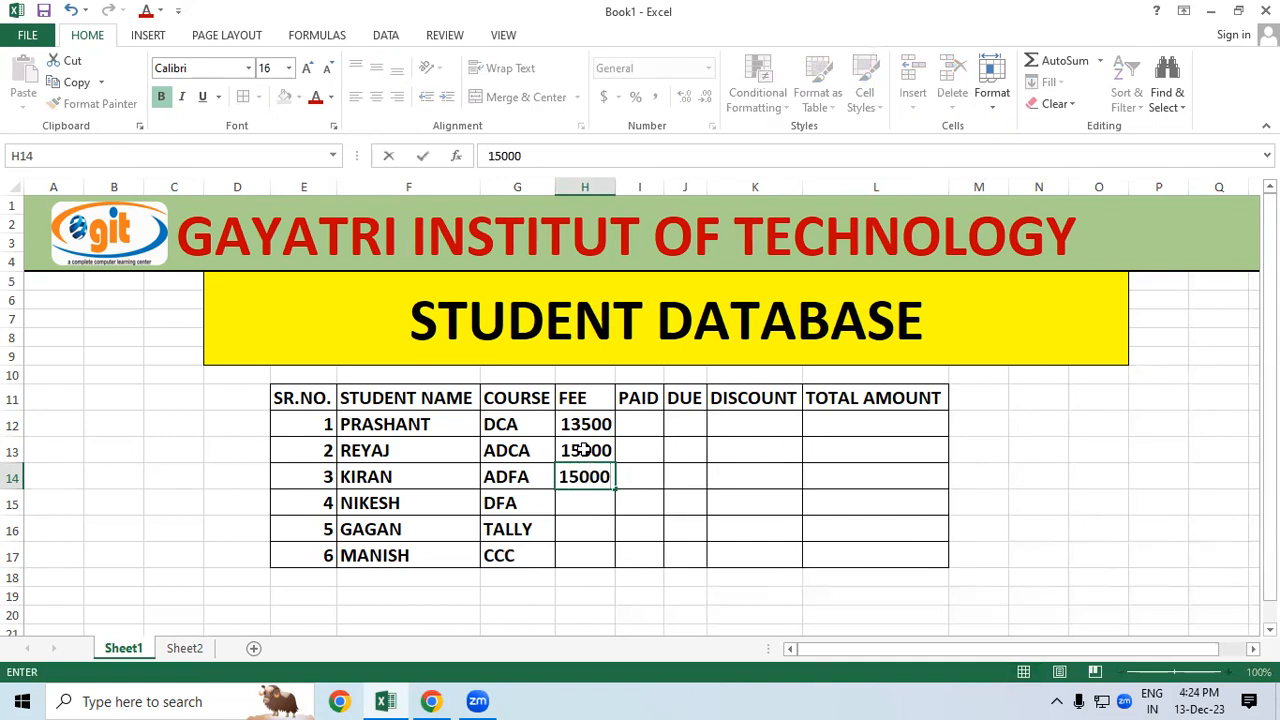
key("Return")
type("9000")
key("Return")
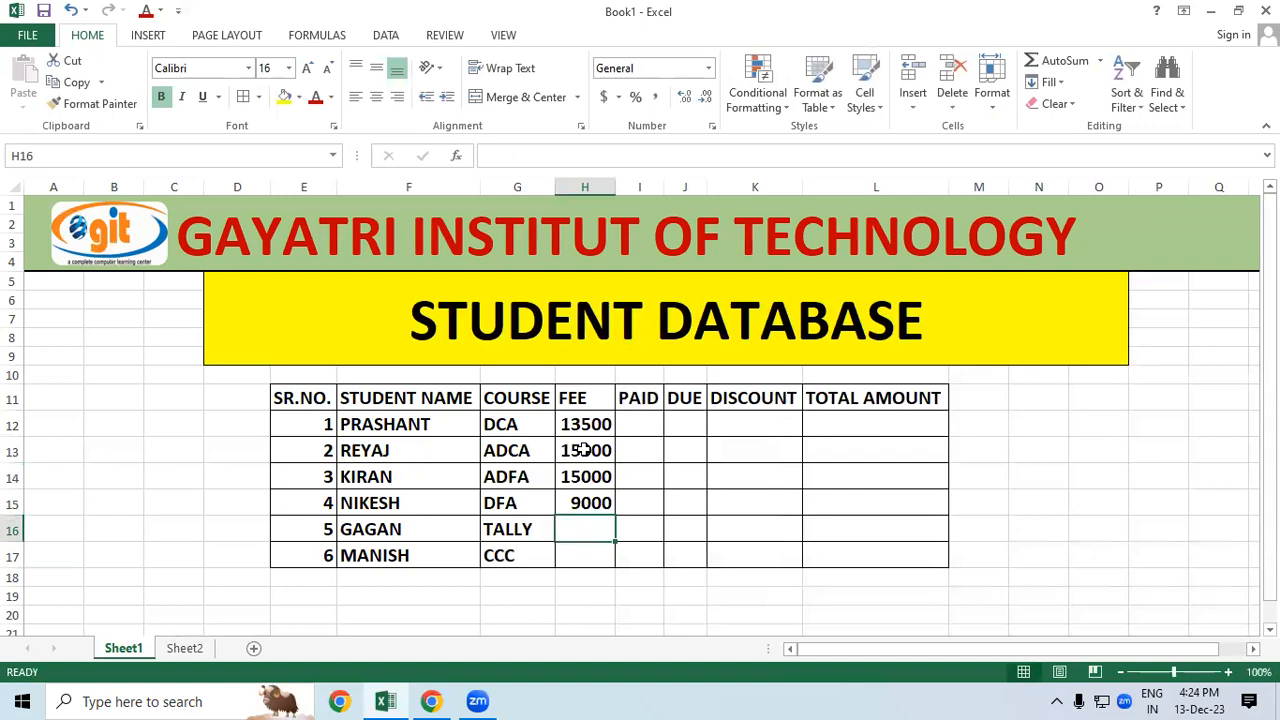
type("7500")
key("Return")
type("5000")
left_click(725, 496)
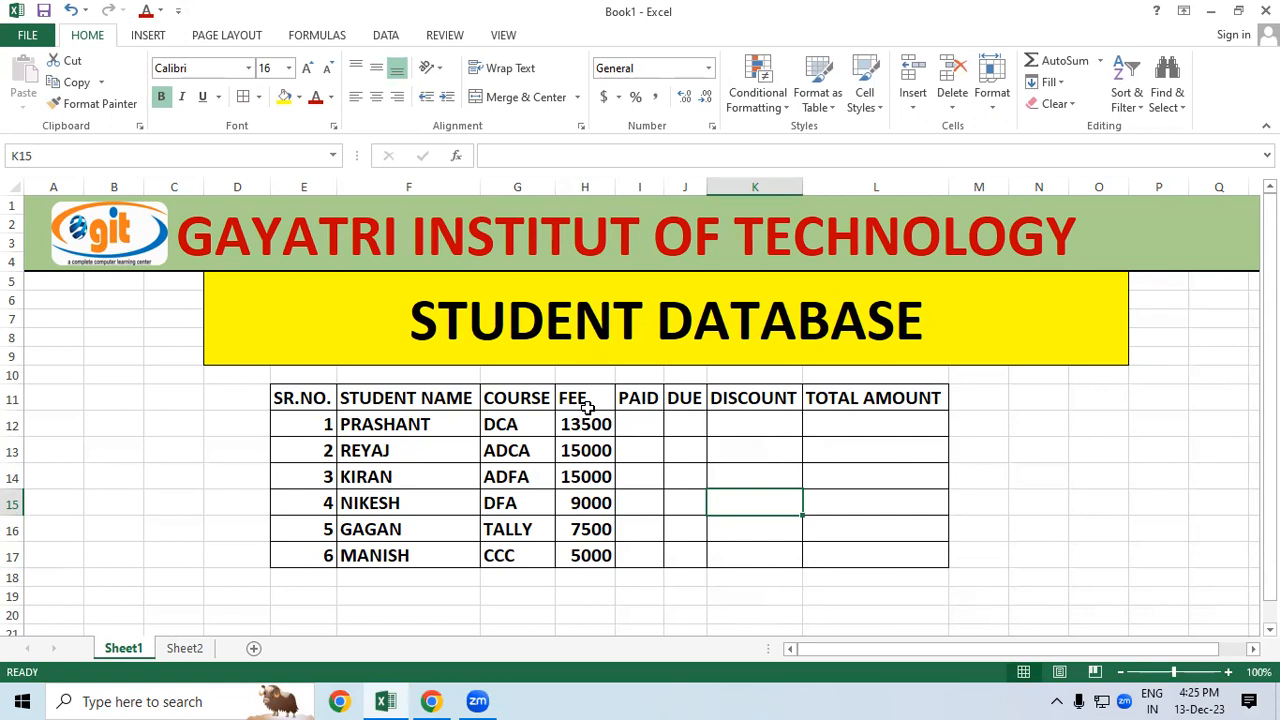
left_click(633, 426)
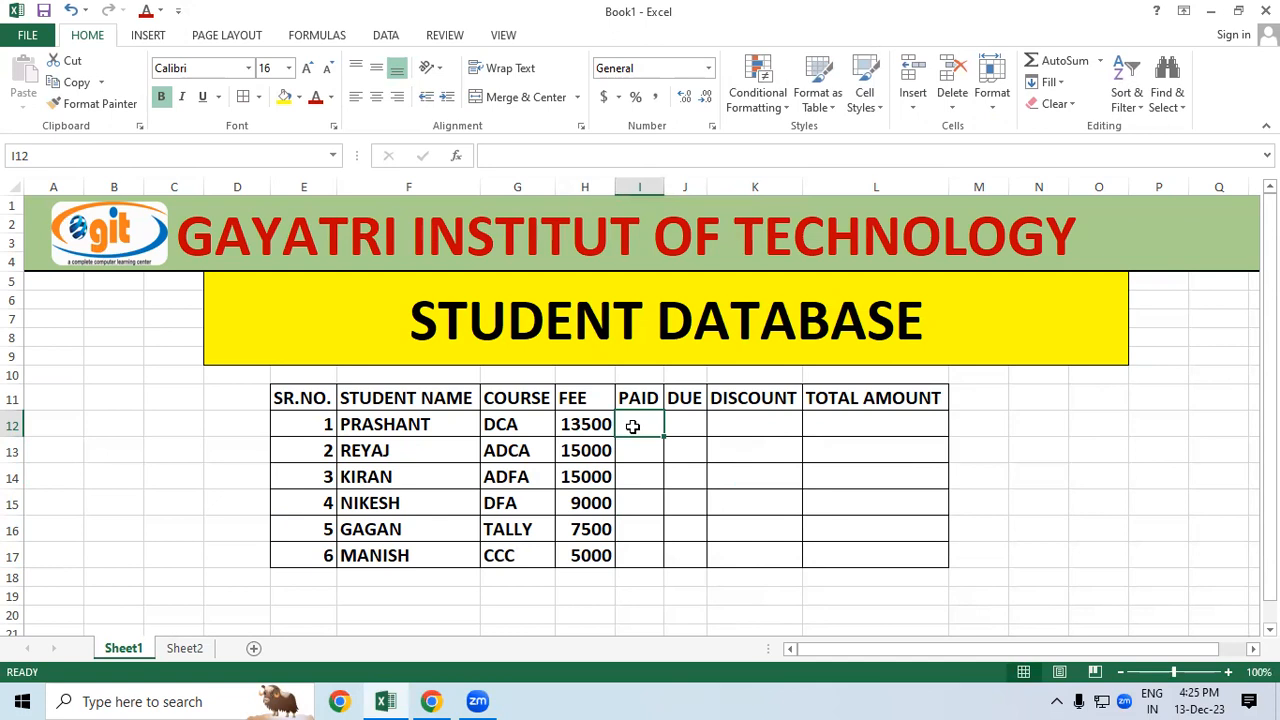
Step: Type the paid amounts 1500, 500, 1000, 1500, 1200 and 1000 down I12:I17
type("1500")
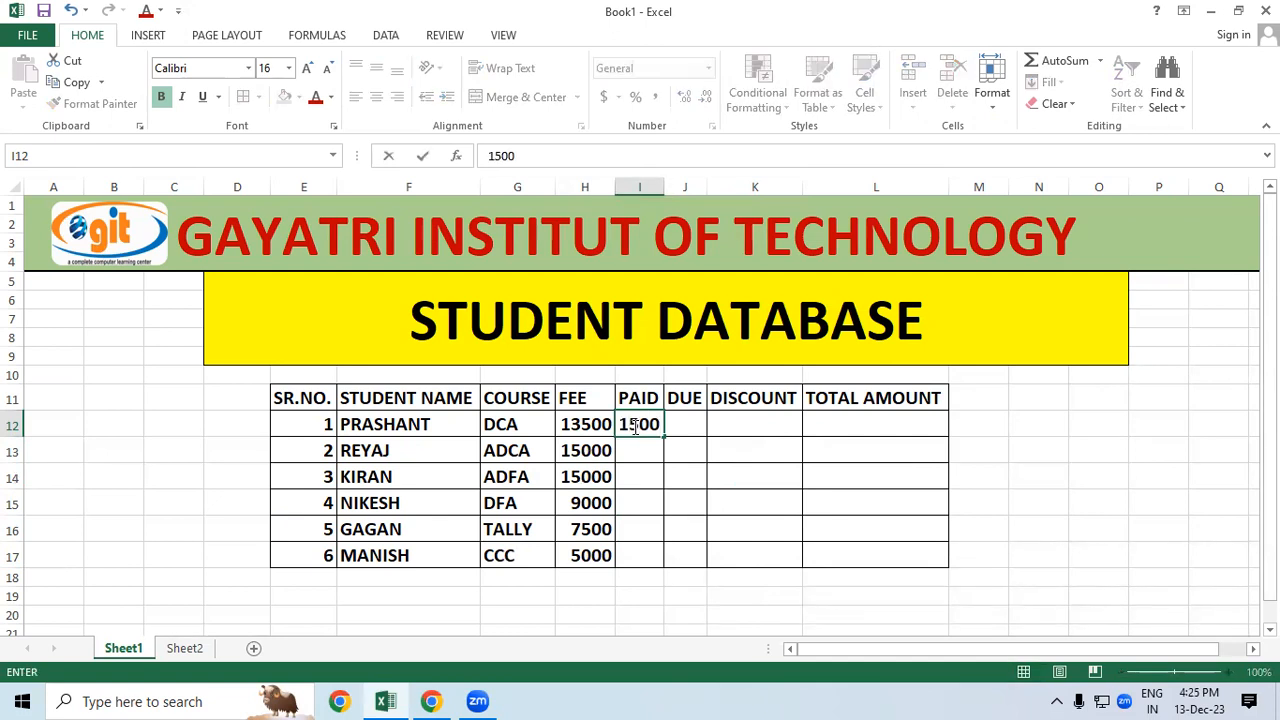
key("Return")
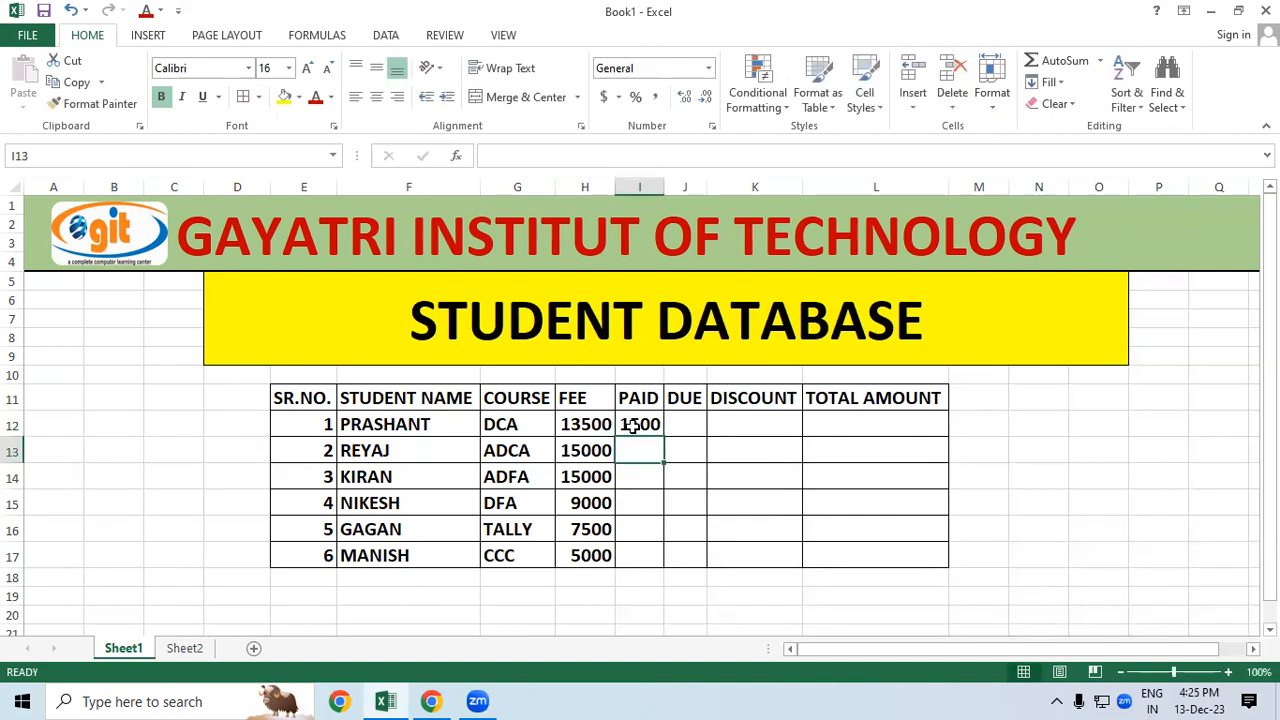
type("500")
key("Return")
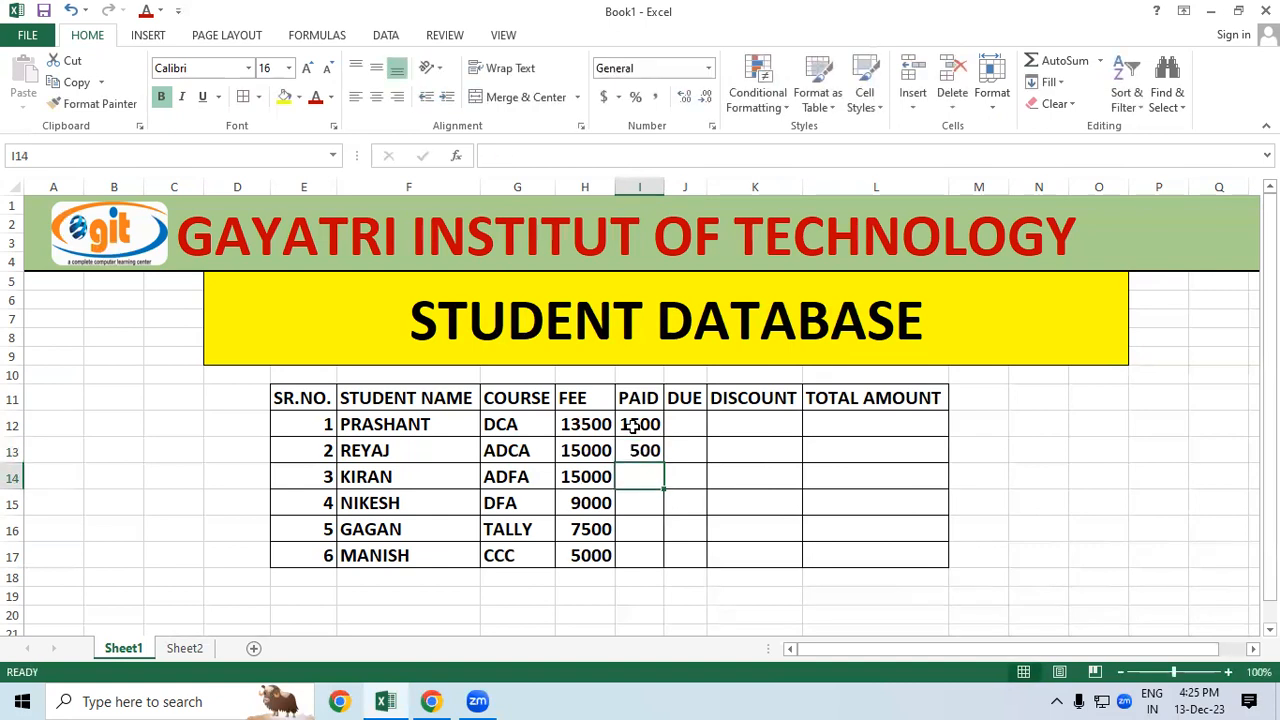
type("1000")
key("Return")
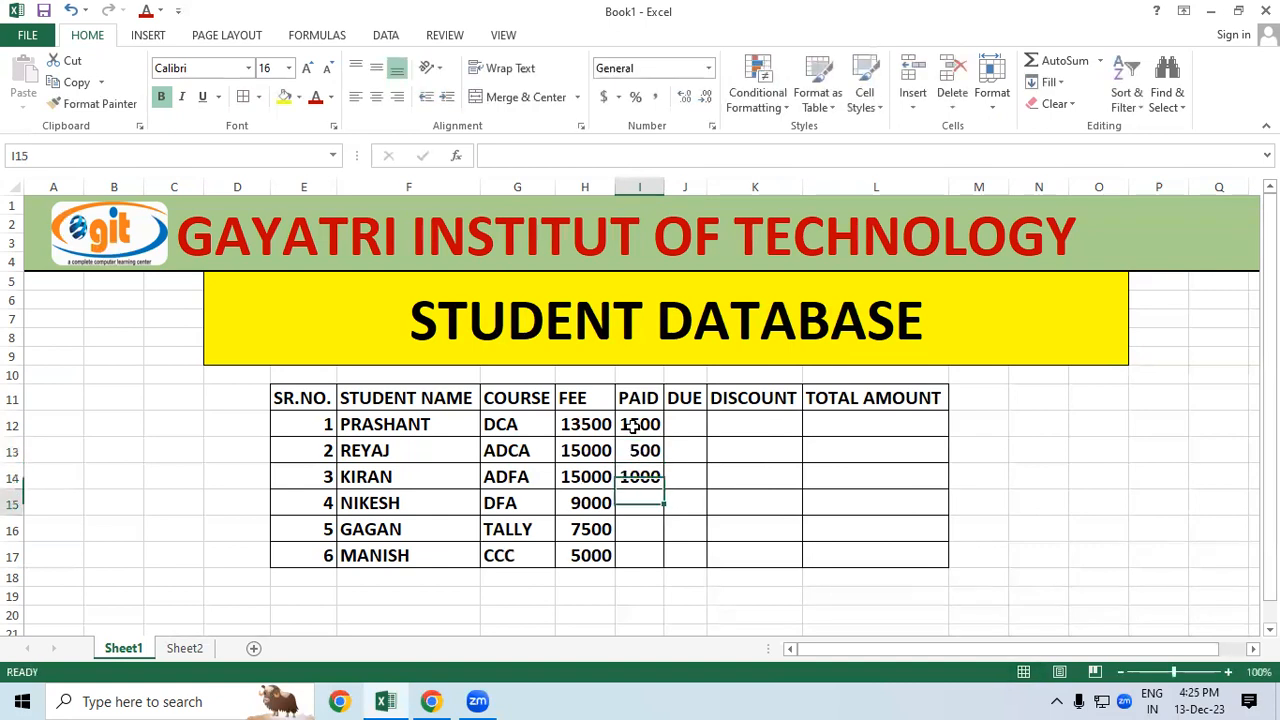
type("1500")
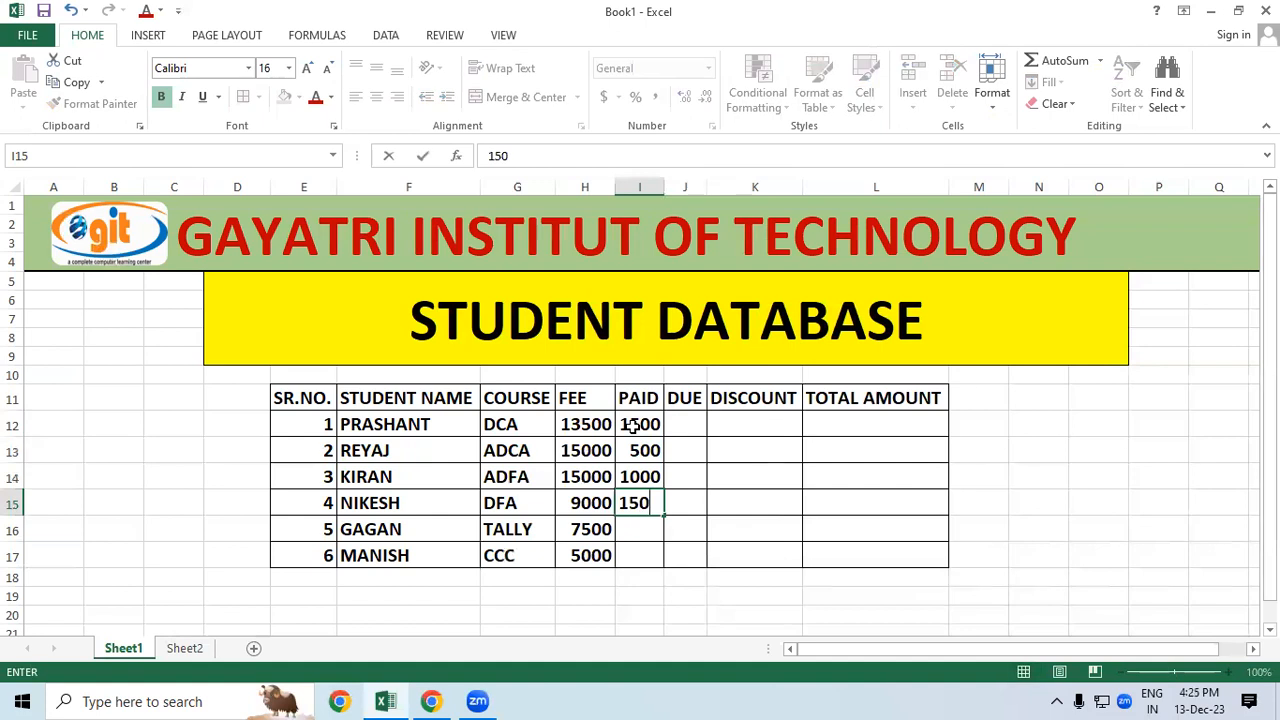
key("Return")
type("1200")
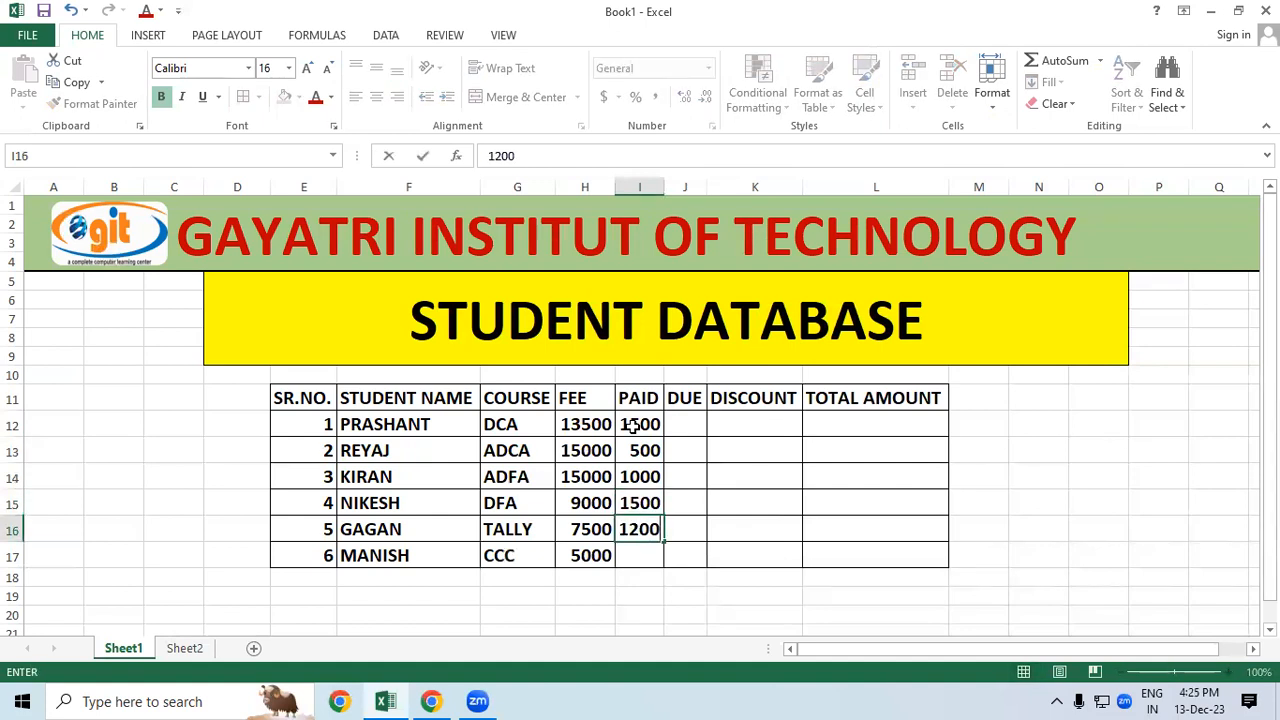
key("Return")
type("1000")
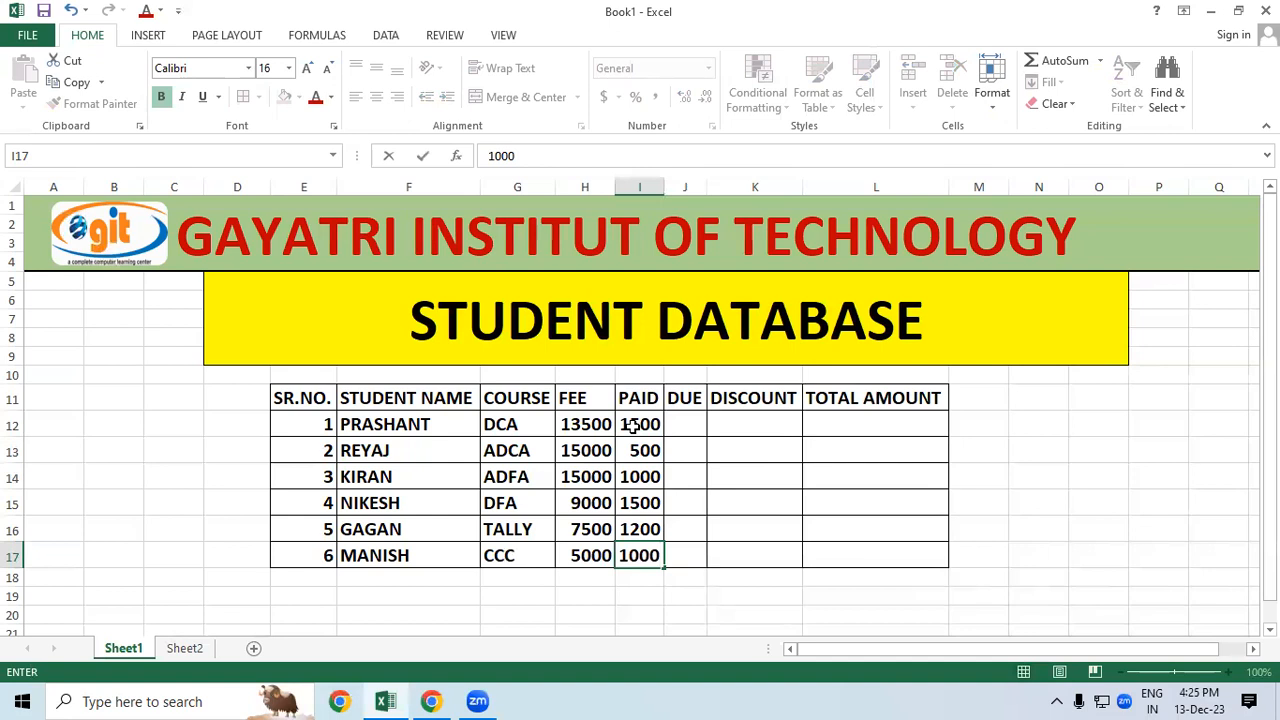
Step: Commit the last PAID amount and color the E11:L11 headings red
left_click(757, 450)
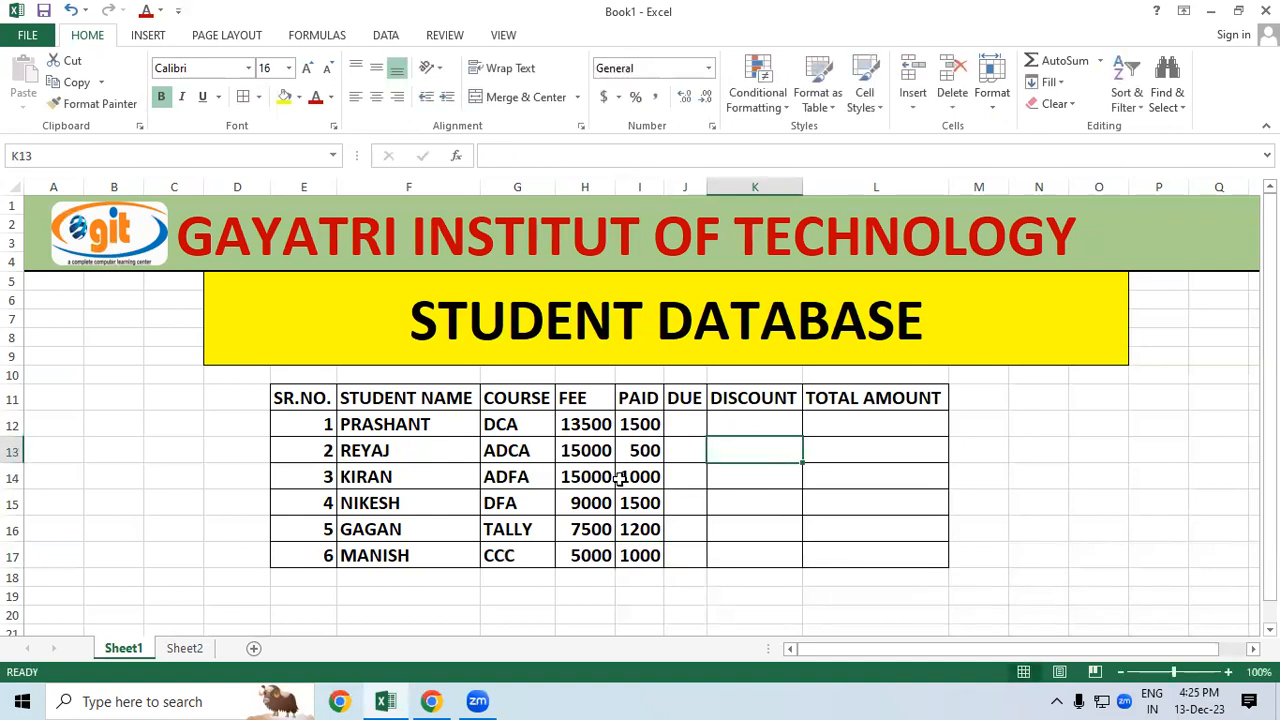
left_click_drag(302, 400, 931, 406)
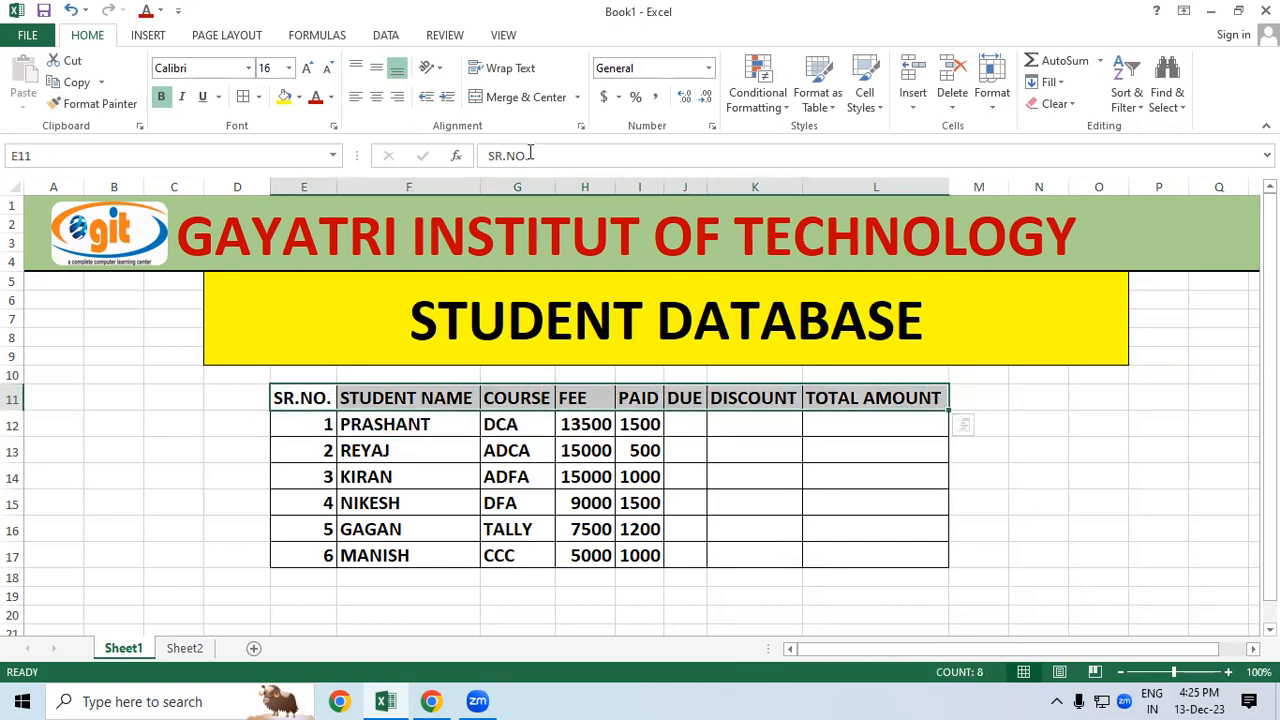
left_click(315, 96)
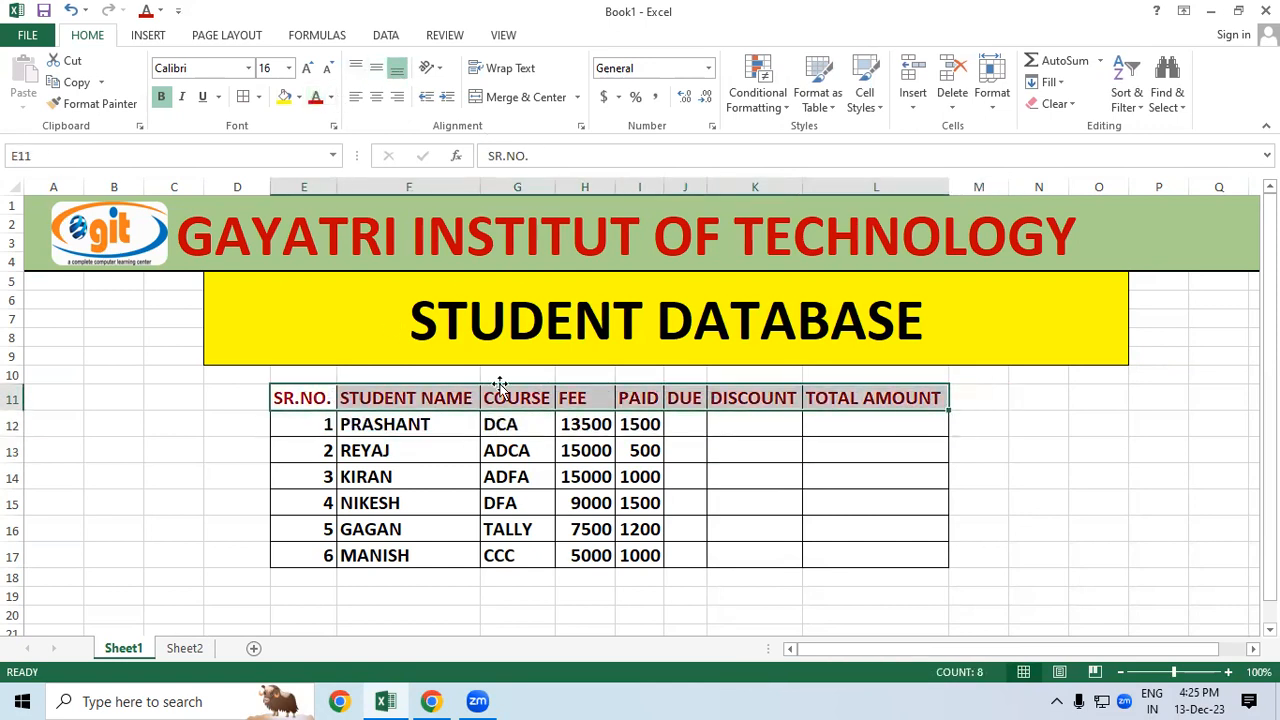
left_click(777, 445)
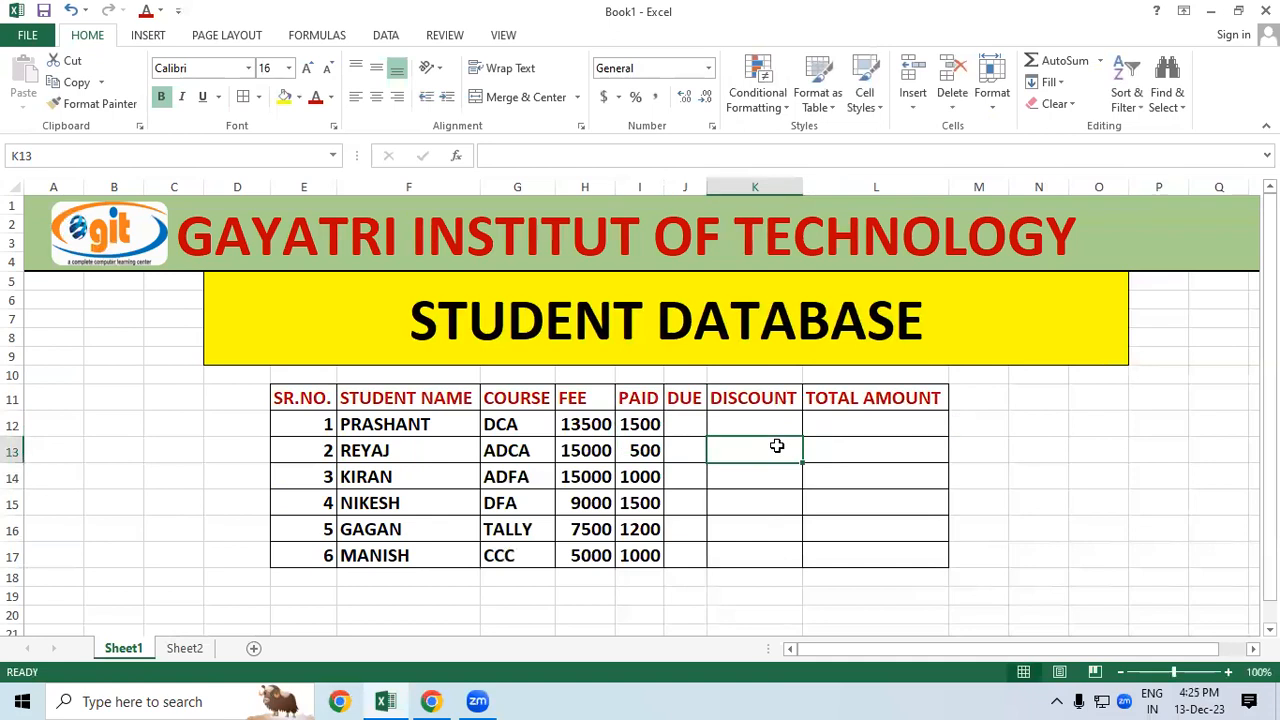
Step: Begin the DUE formula in J12 by referencing the fee in H12
left_click(728, 492)
left_click(580, 426)
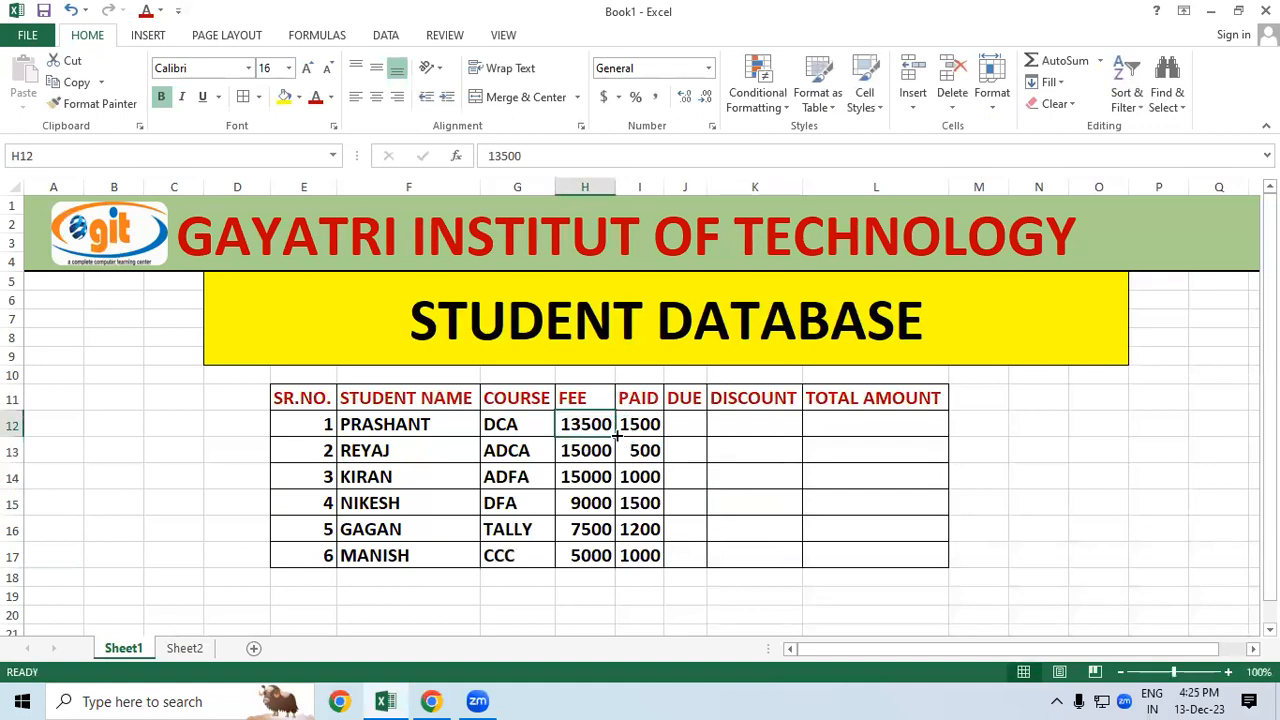
left_click(628, 426)
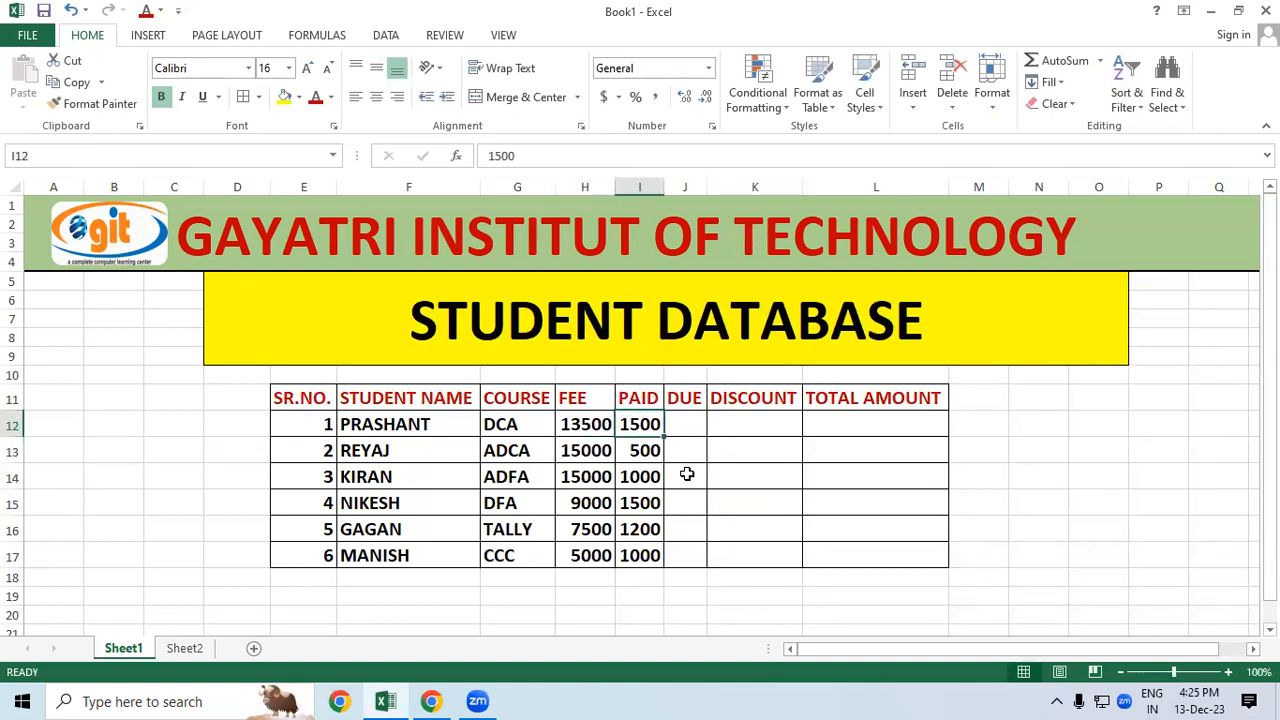
left_click(687, 474)
left_click(689, 432)
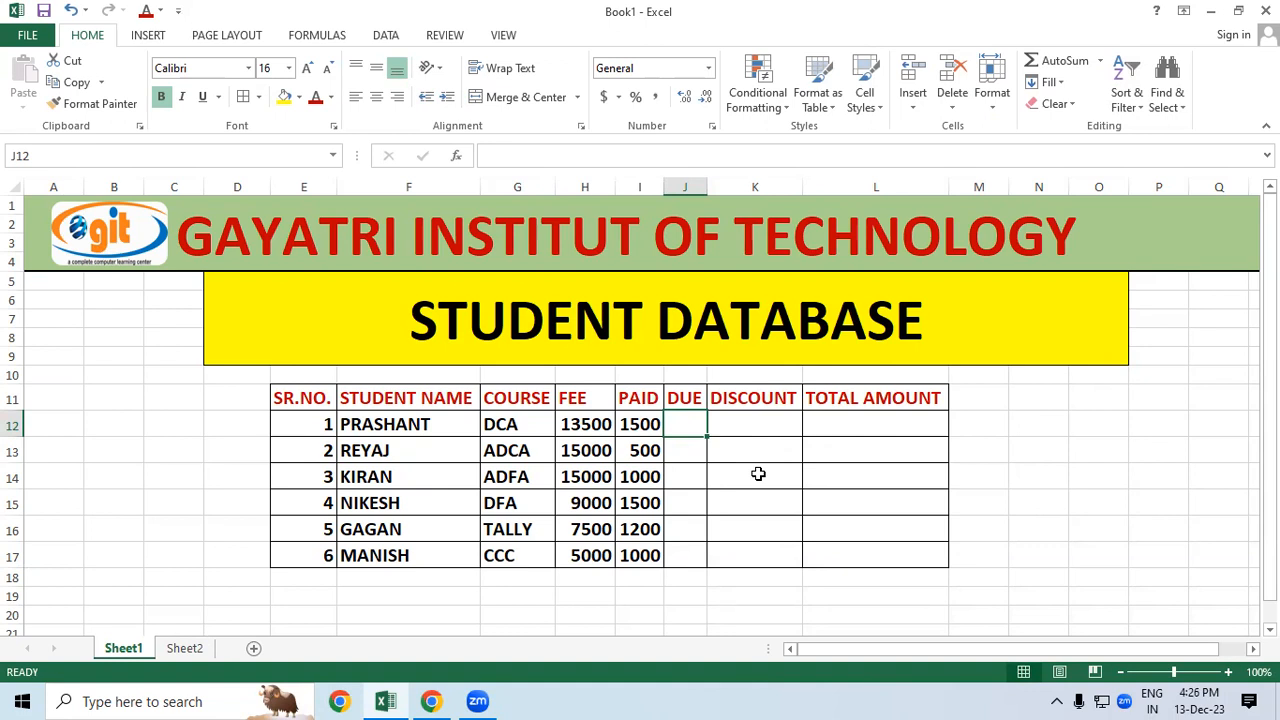
type("=")
left_click(585, 423)
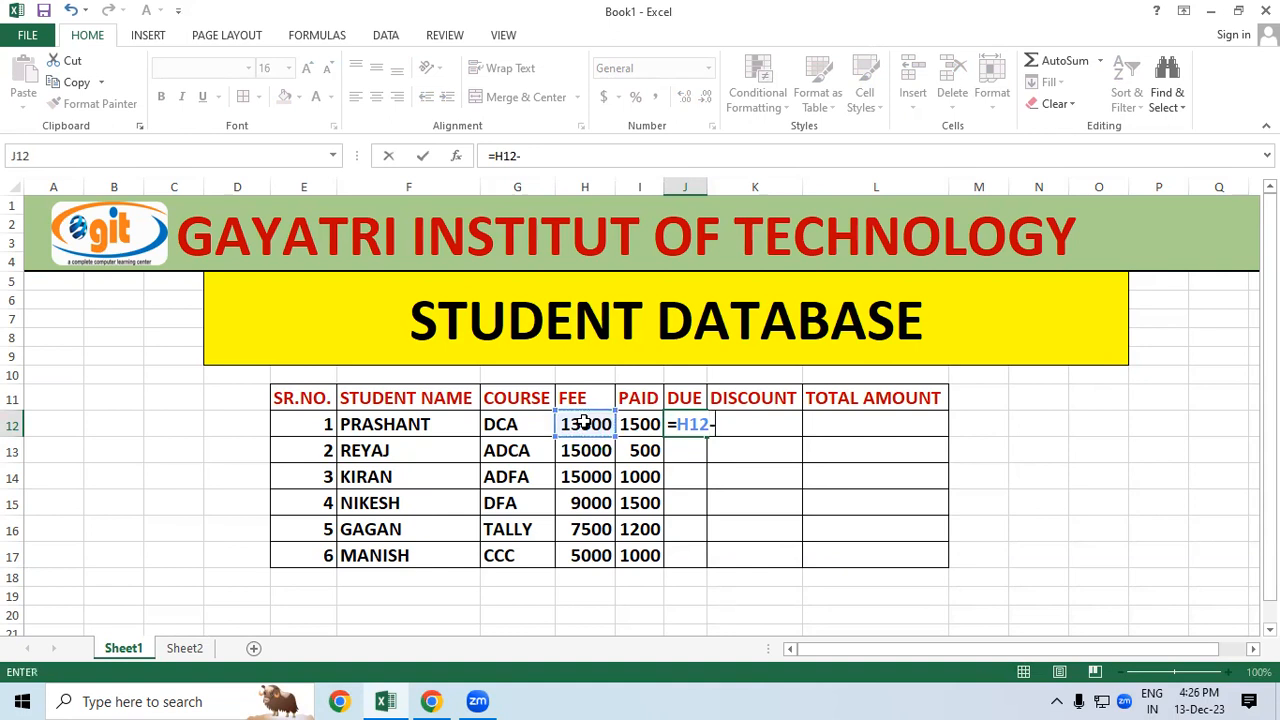
Step: Complete =H12-I12 in J12 and fill it down to J17 for all students
type("-")
left_click(634, 424)
key("Return")
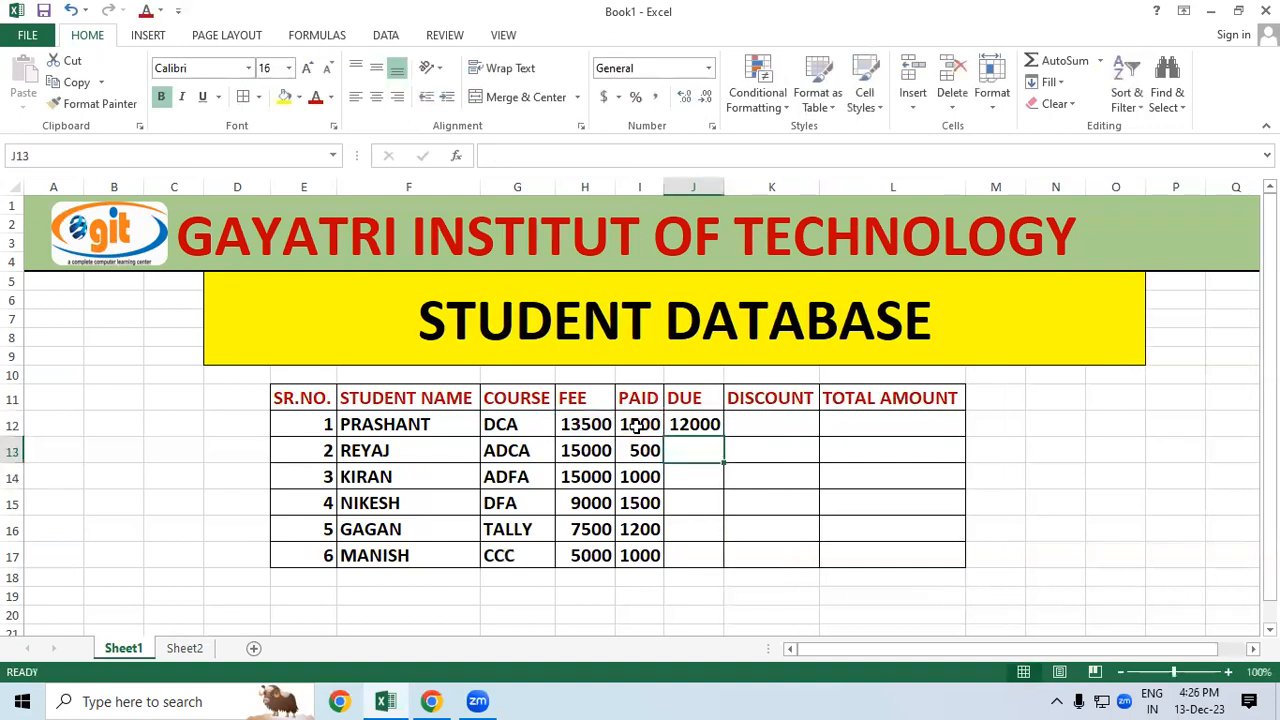
left_click(794, 480)
left_click(700, 424)
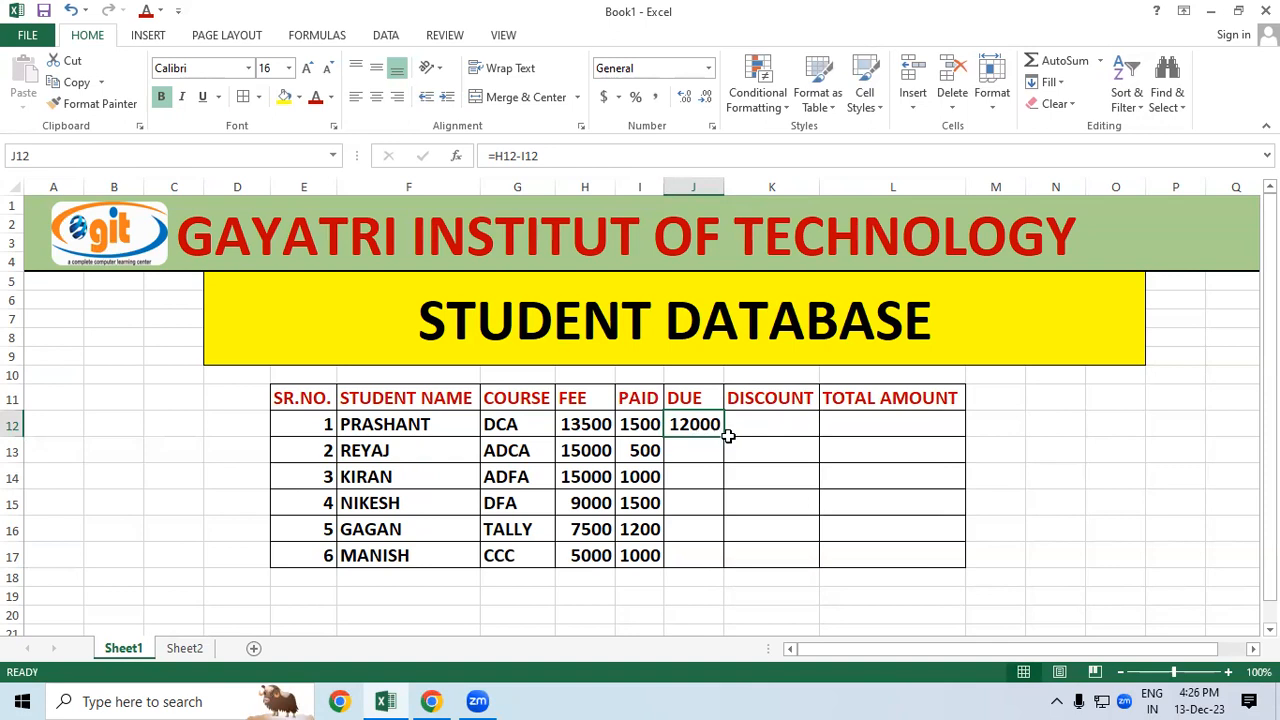
double_click(725, 436)
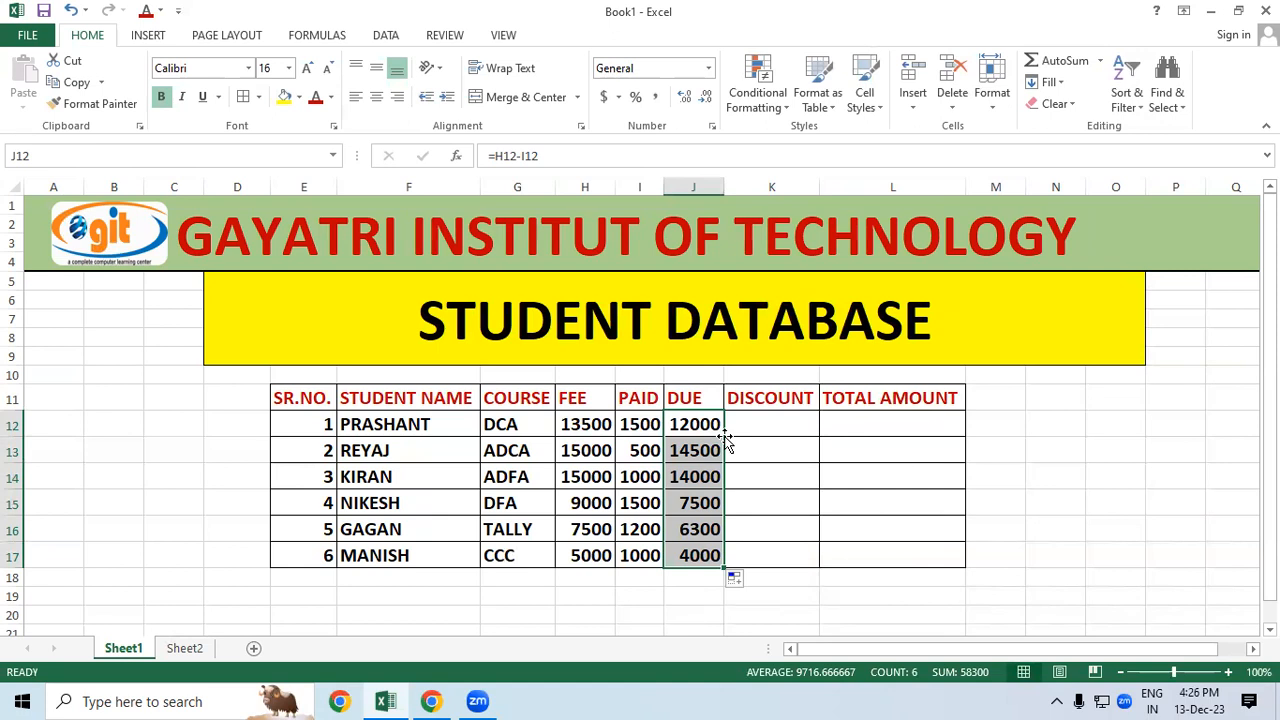
left_click(821, 473)
left_click(778, 425)
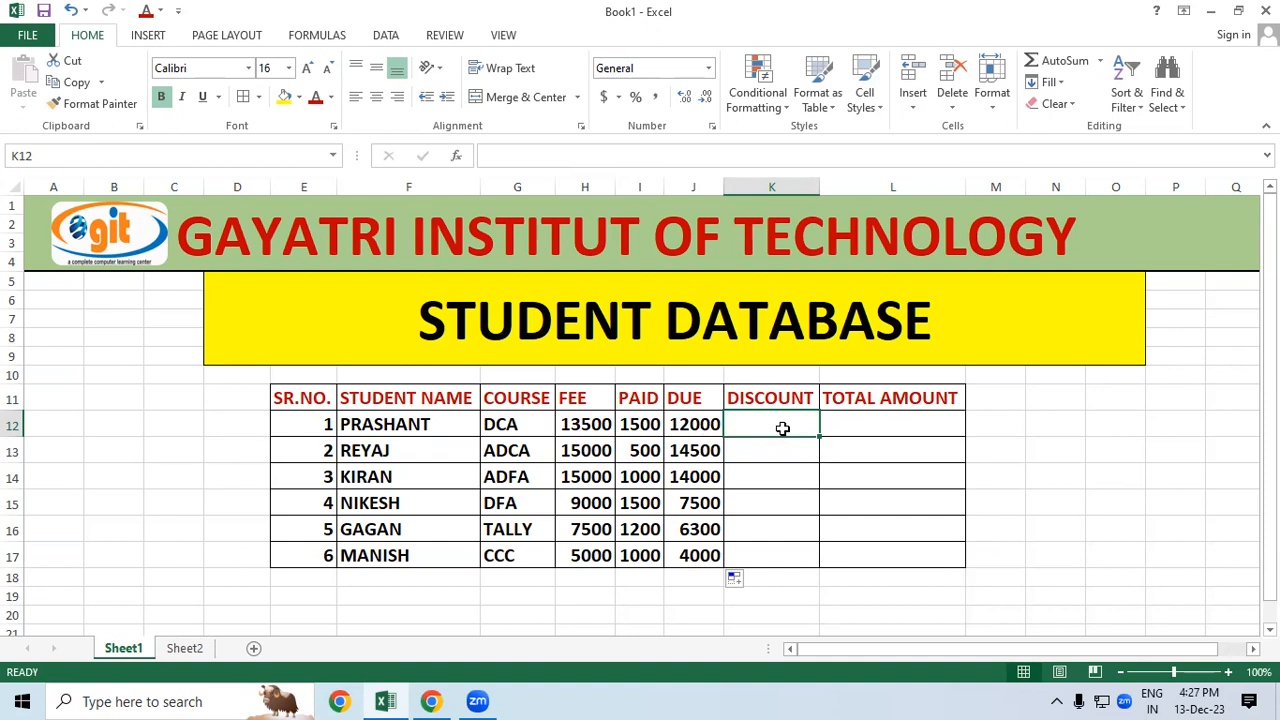
left_click(658, 424)
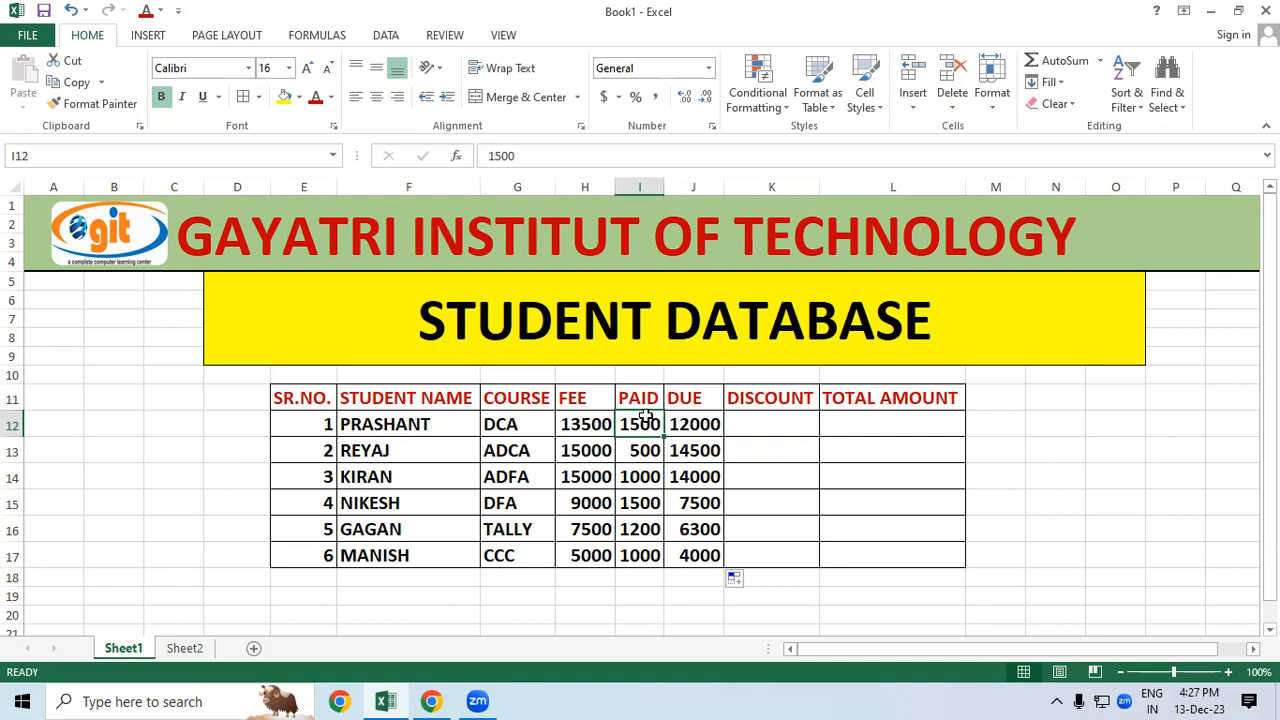
left_click(586, 425)
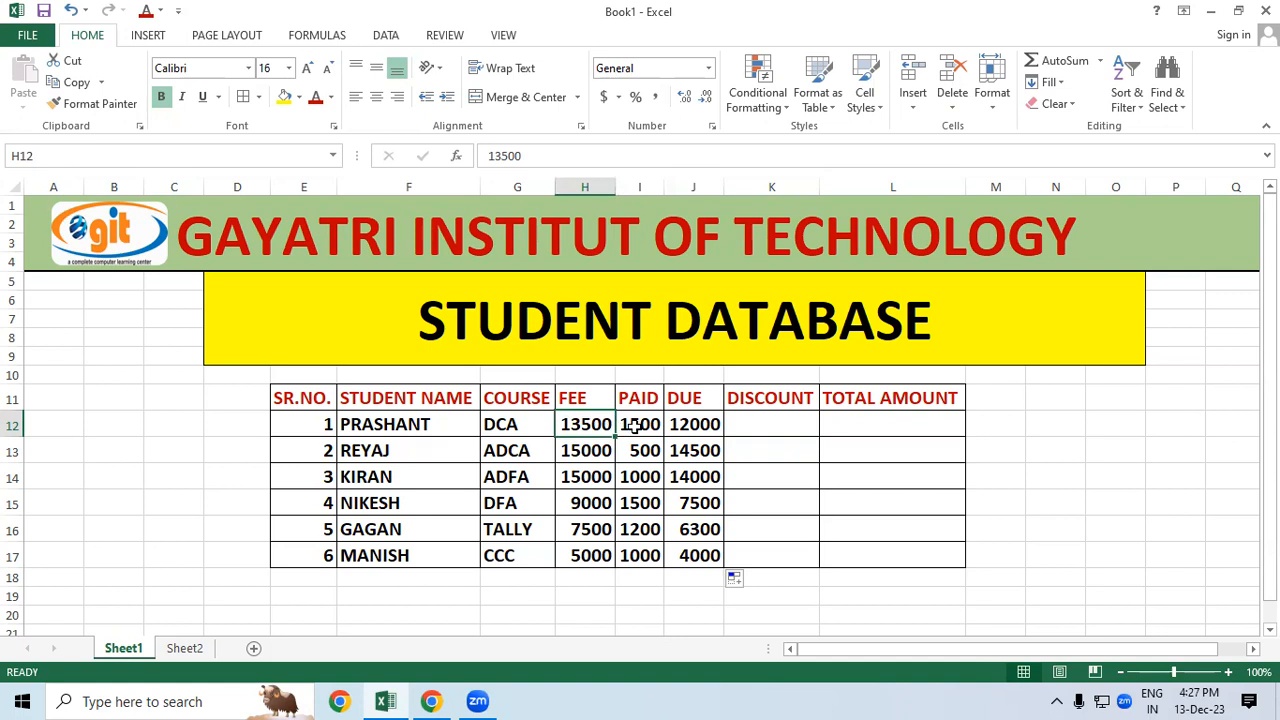
left_click(636, 428)
left_click(698, 426)
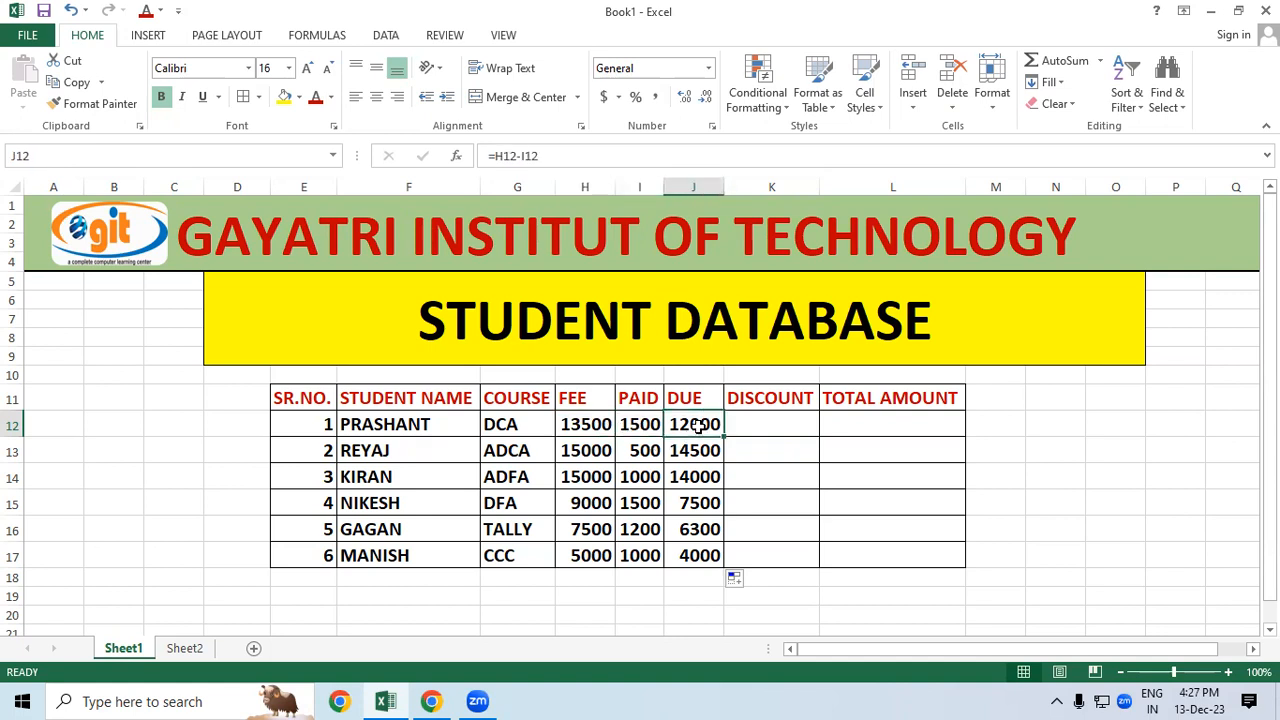
left_click(762, 424)
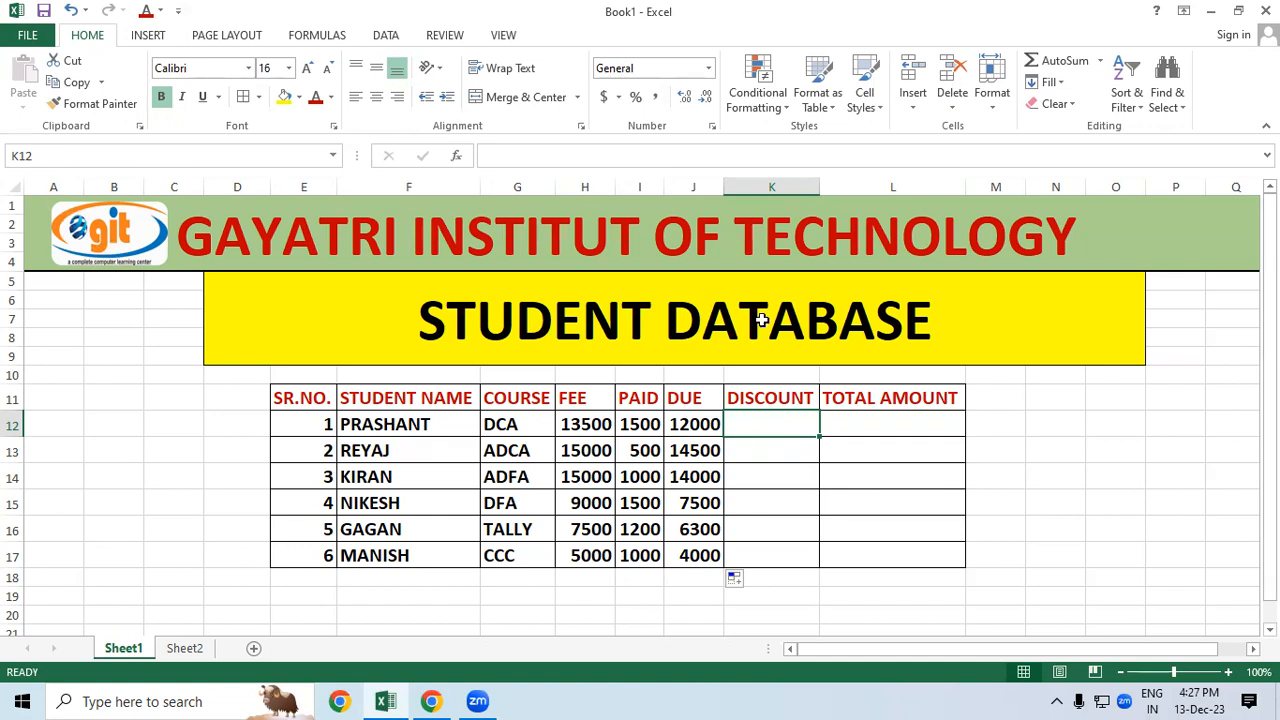
left_click(748, 468)
Step: Enter =J12*10/100 in K12 so the first discount shows 1200
left_click(777, 423)
type("=")
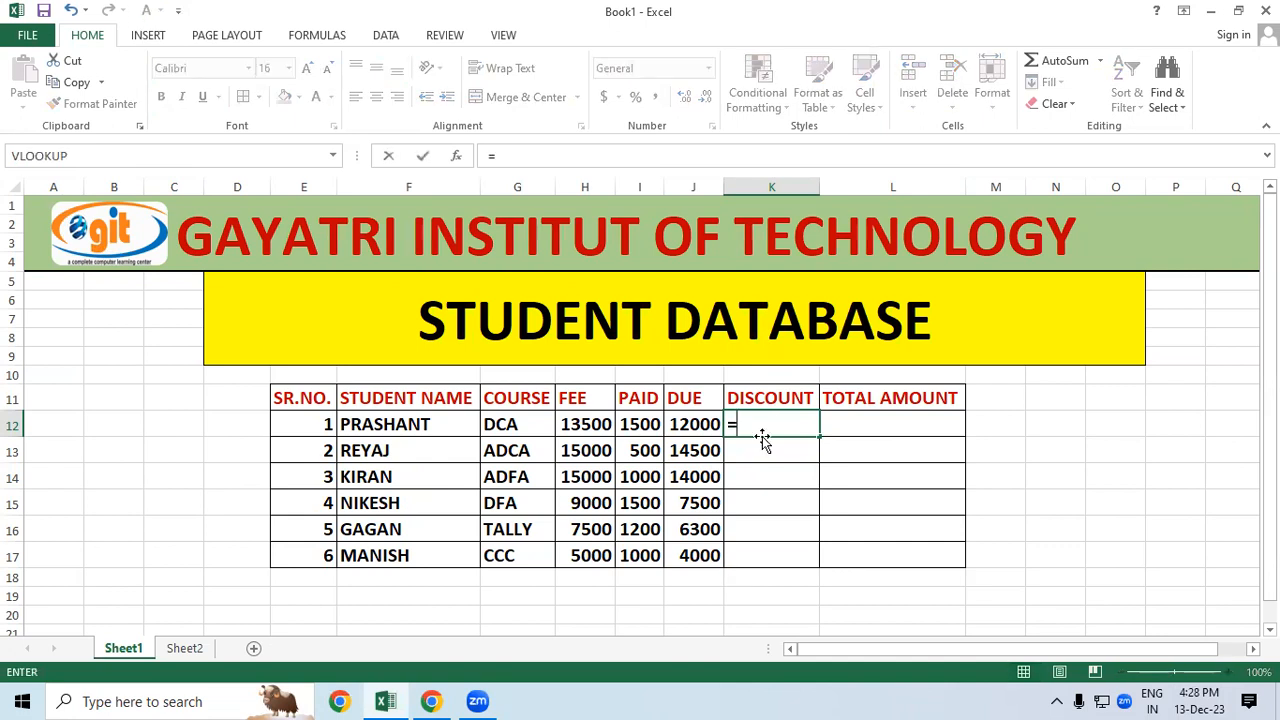
left_click(707, 421)
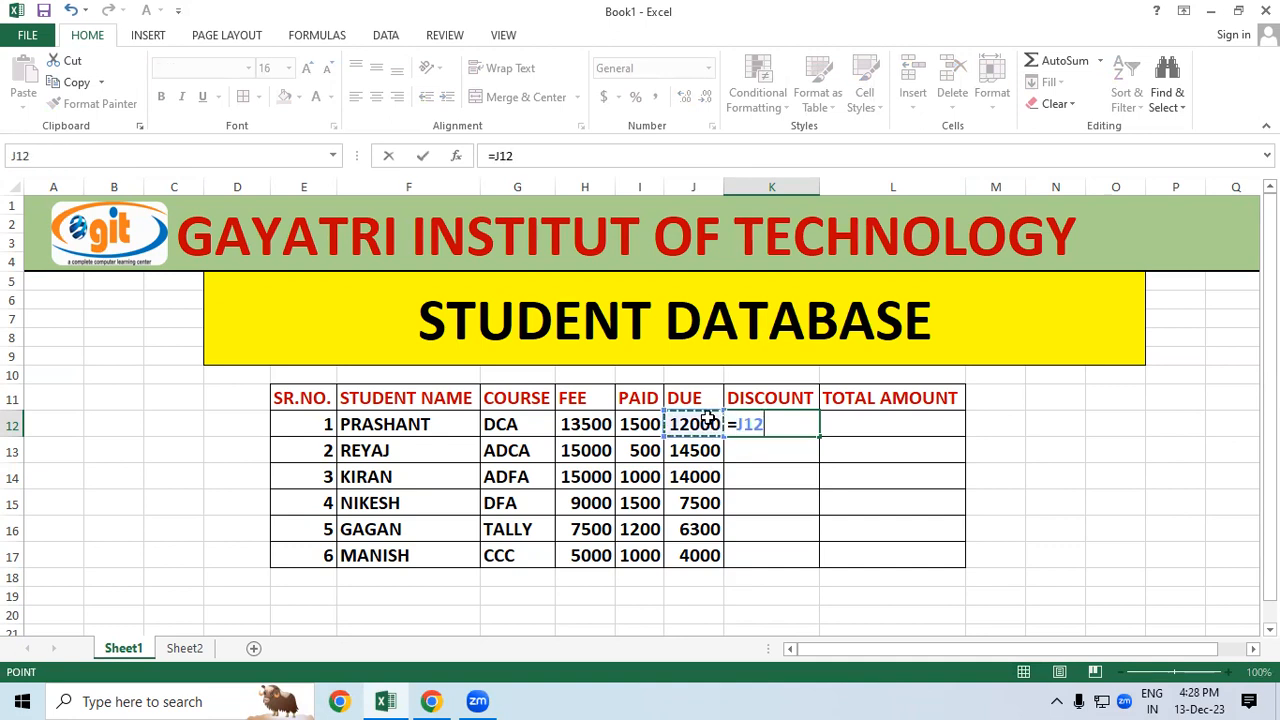
type("*")
type("0")
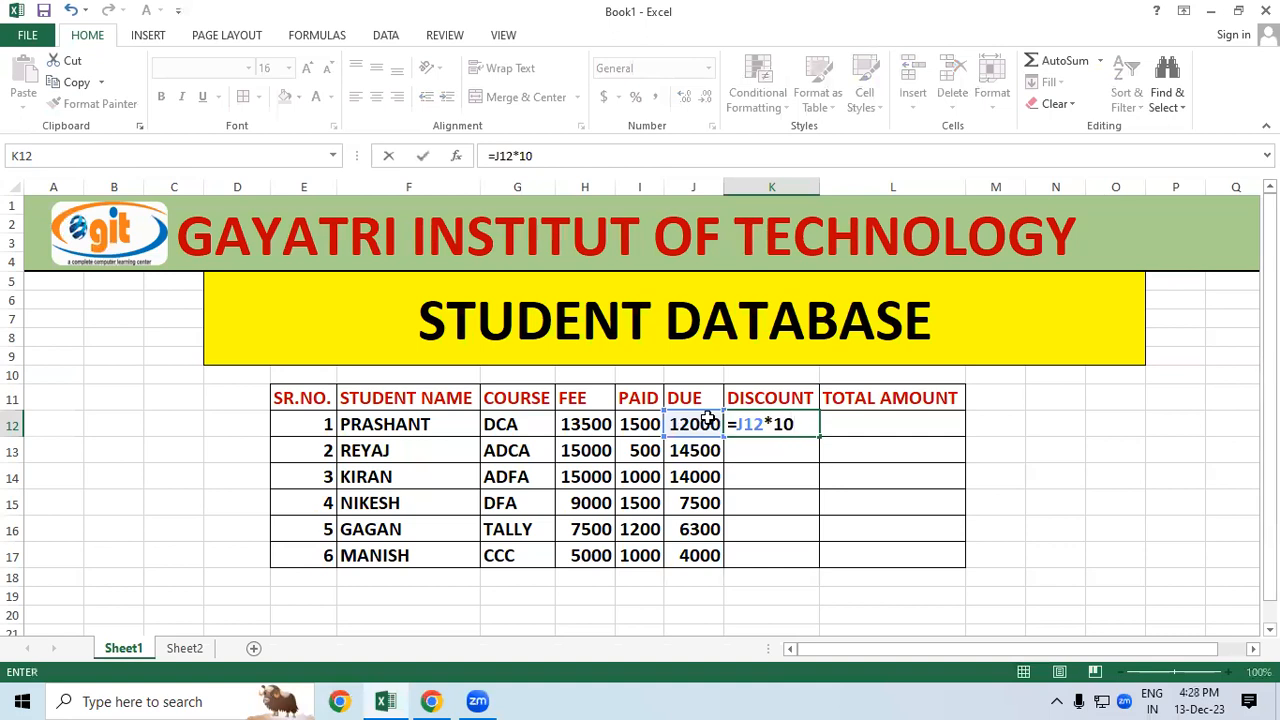
type("/4")
key("BackSpace")
type("100")
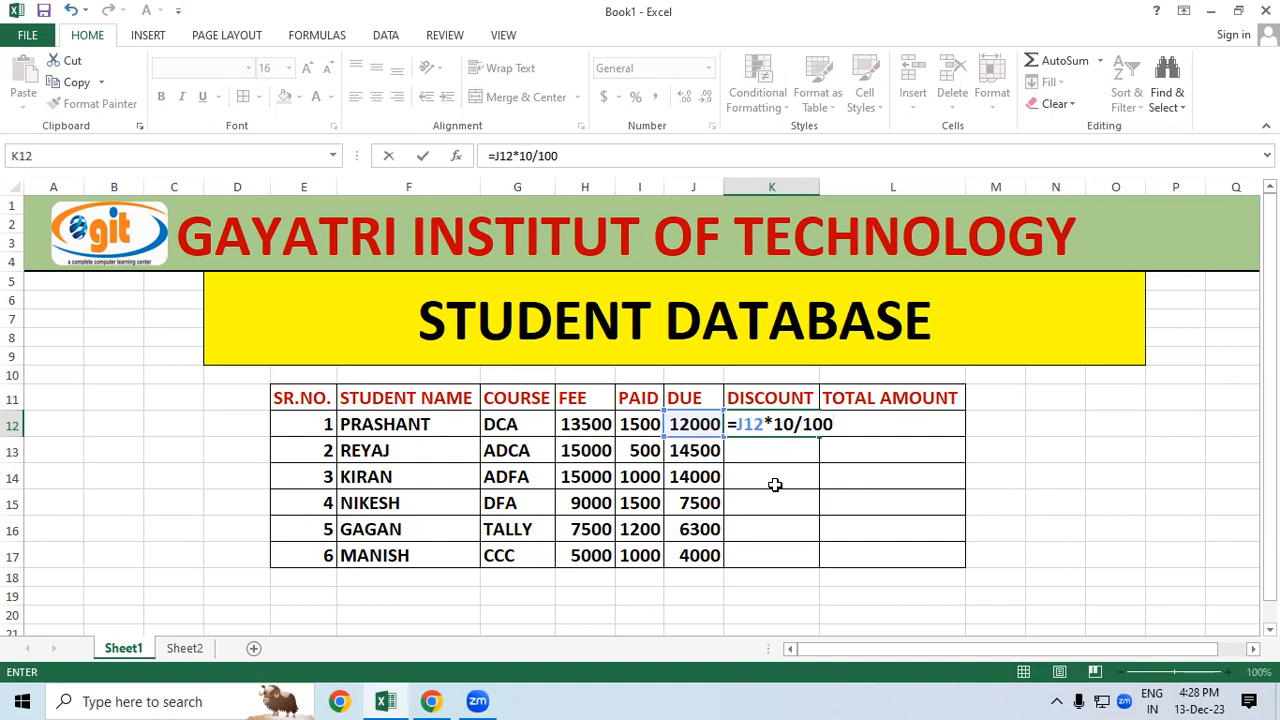
key("Return")
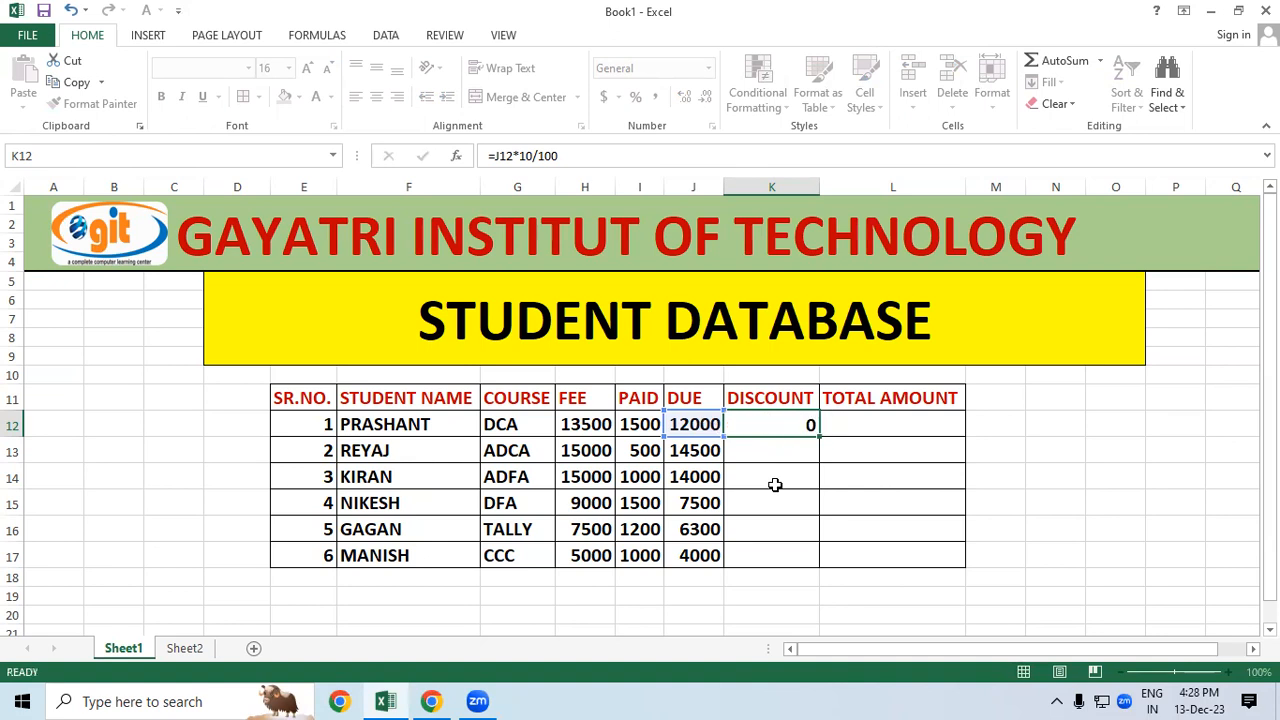
scroll(838, 344, "down", 1)
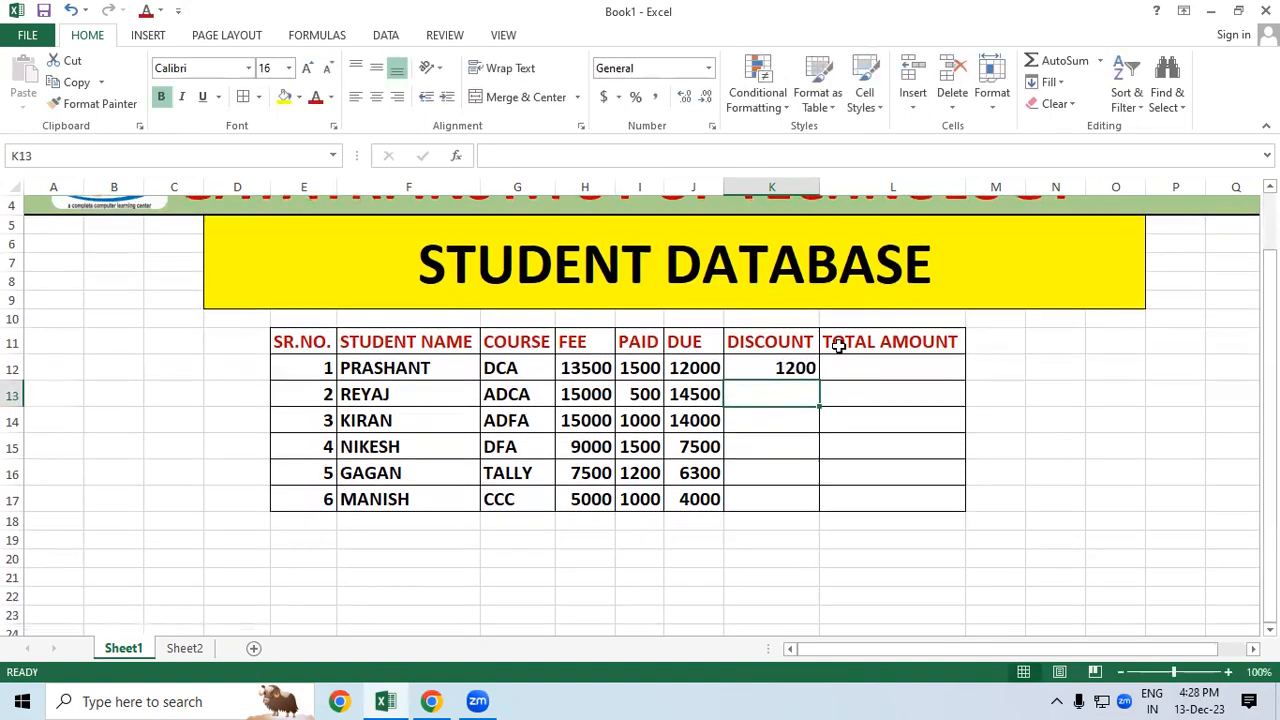
Step: Fill the K12 discount formula down to K17, giving 1200, 1450, 1400, 750, 630, 400
left_click(780, 368)
left_click_drag(822, 380, 824, 510)
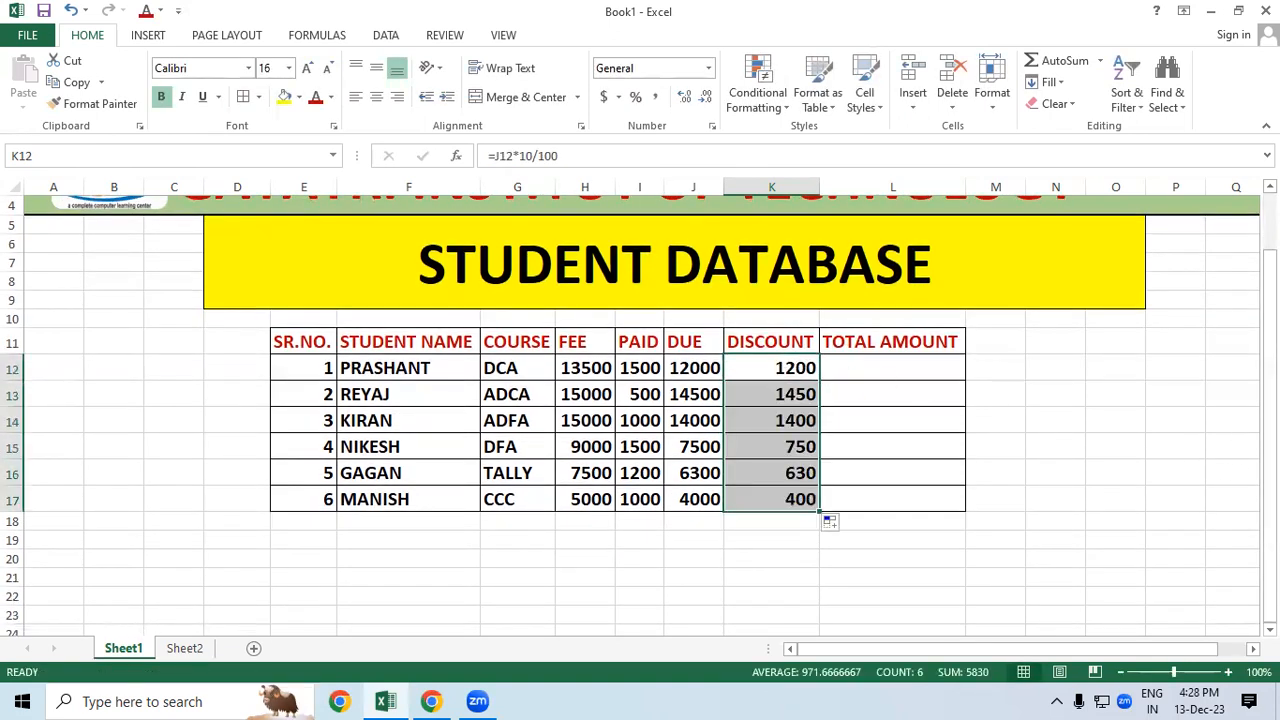
scroll(826, 517, "up", 1)
scroll(1023, 491, "up", 1)
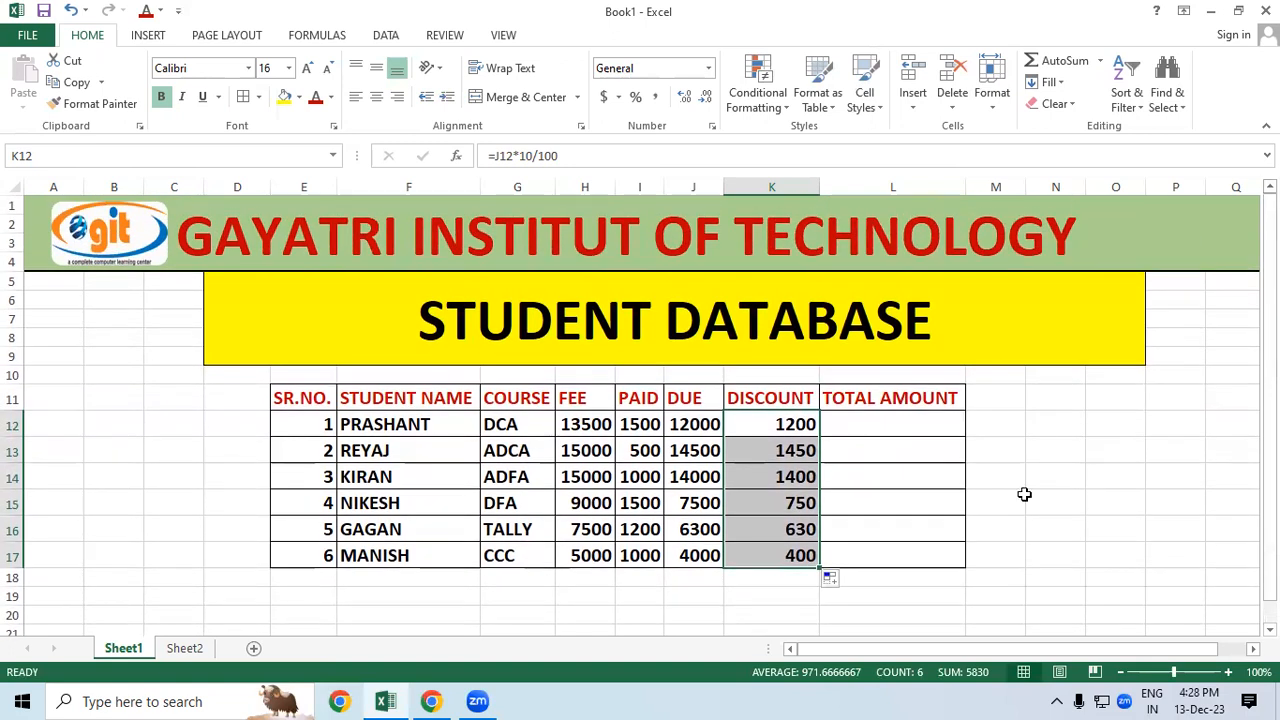
left_click(920, 494)
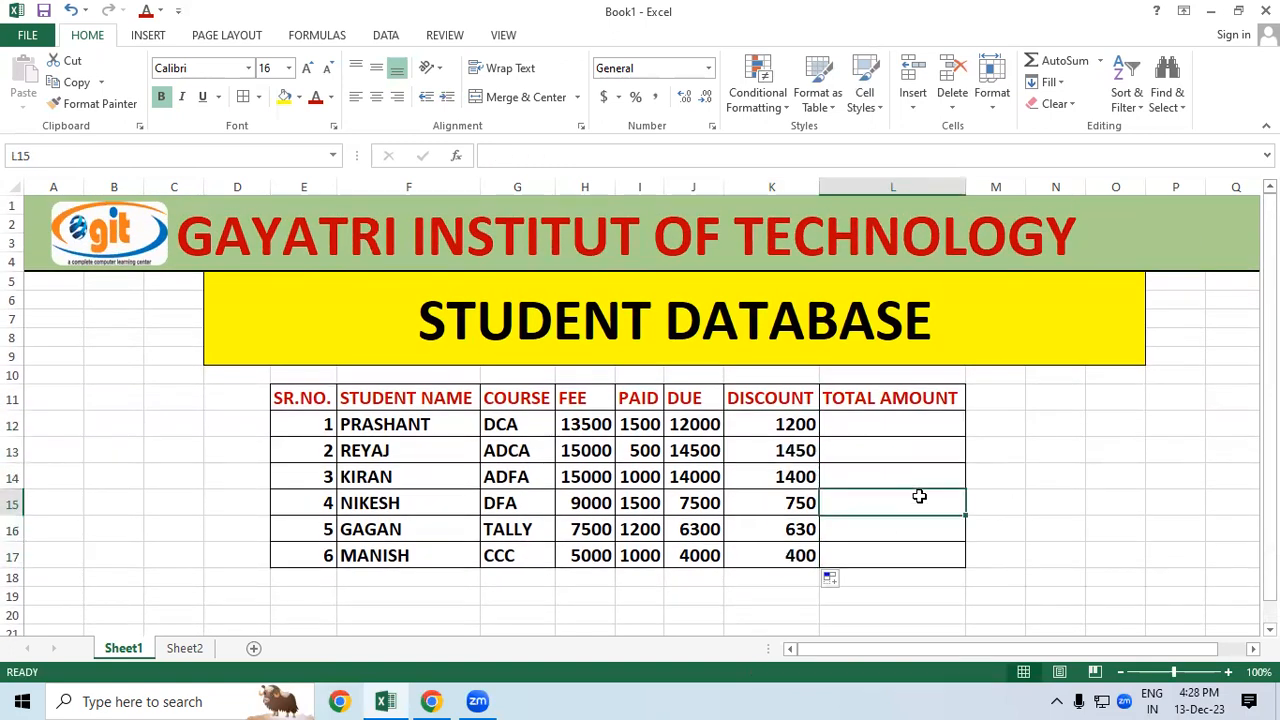
Step: Review the DUE and DISCOUNT formulas and values, then start a formula in L12
left_click(697, 557)
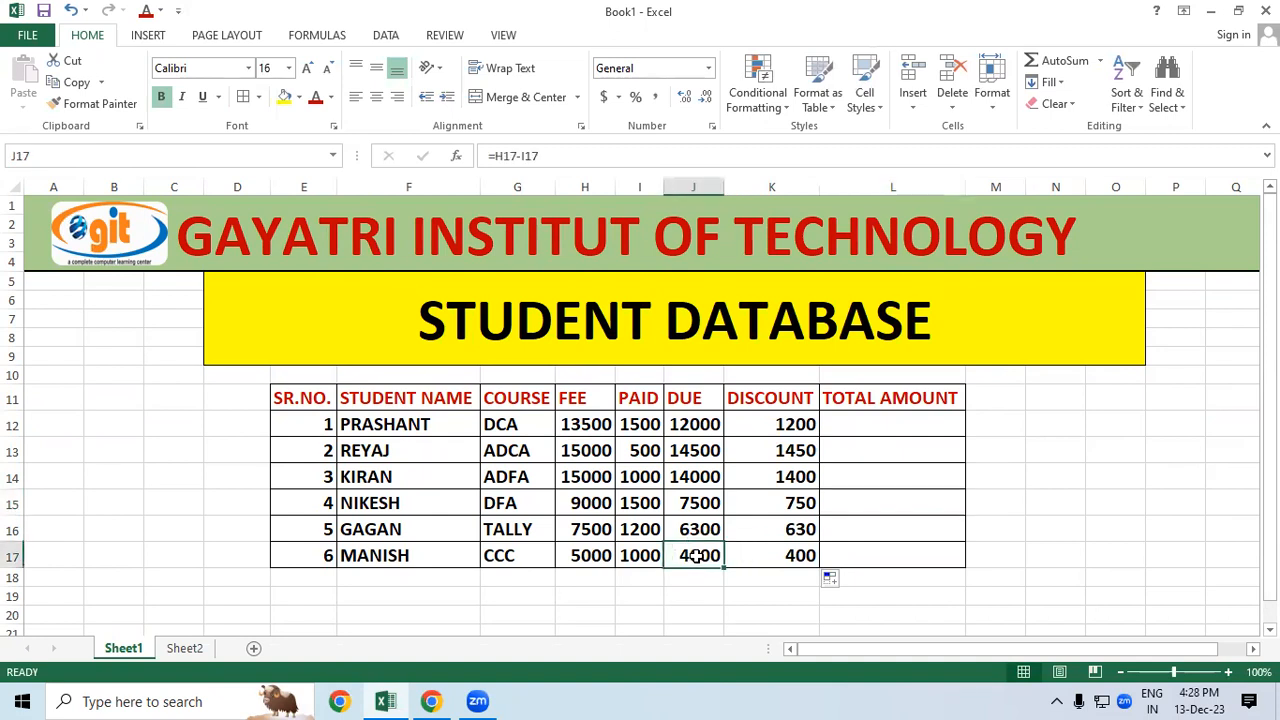
left_click(762, 555)
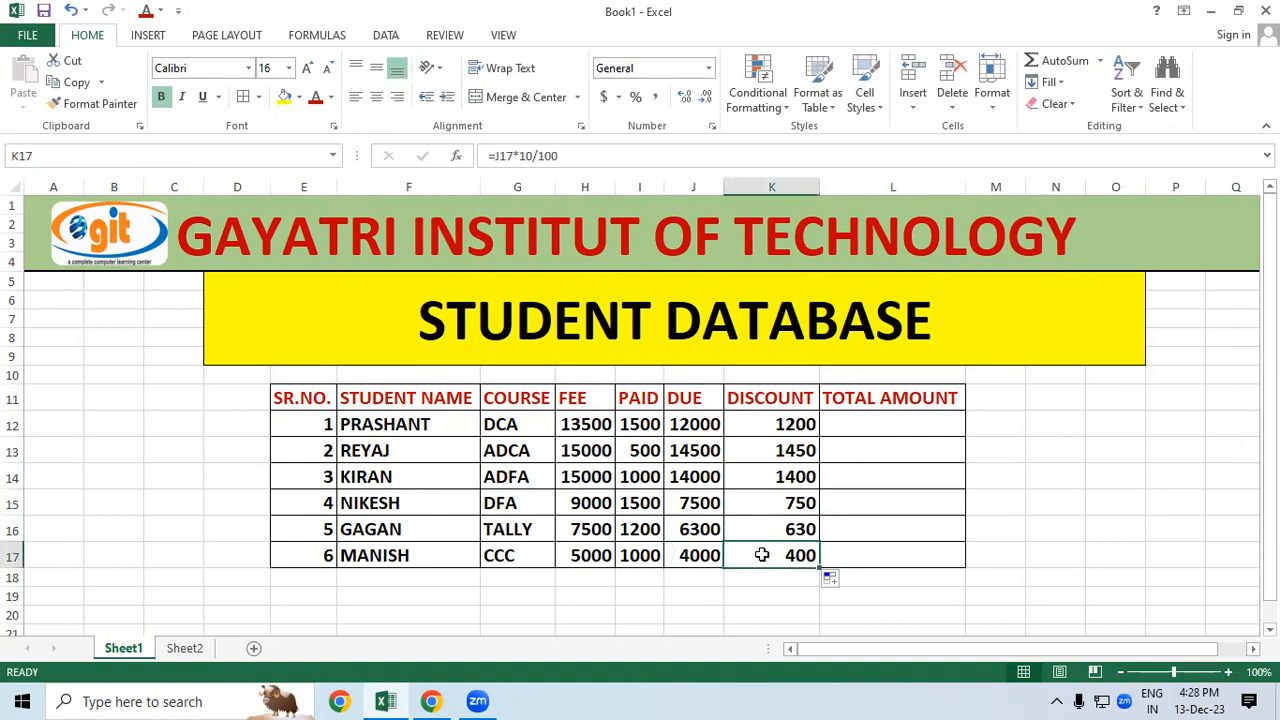
left_click(899, 427)
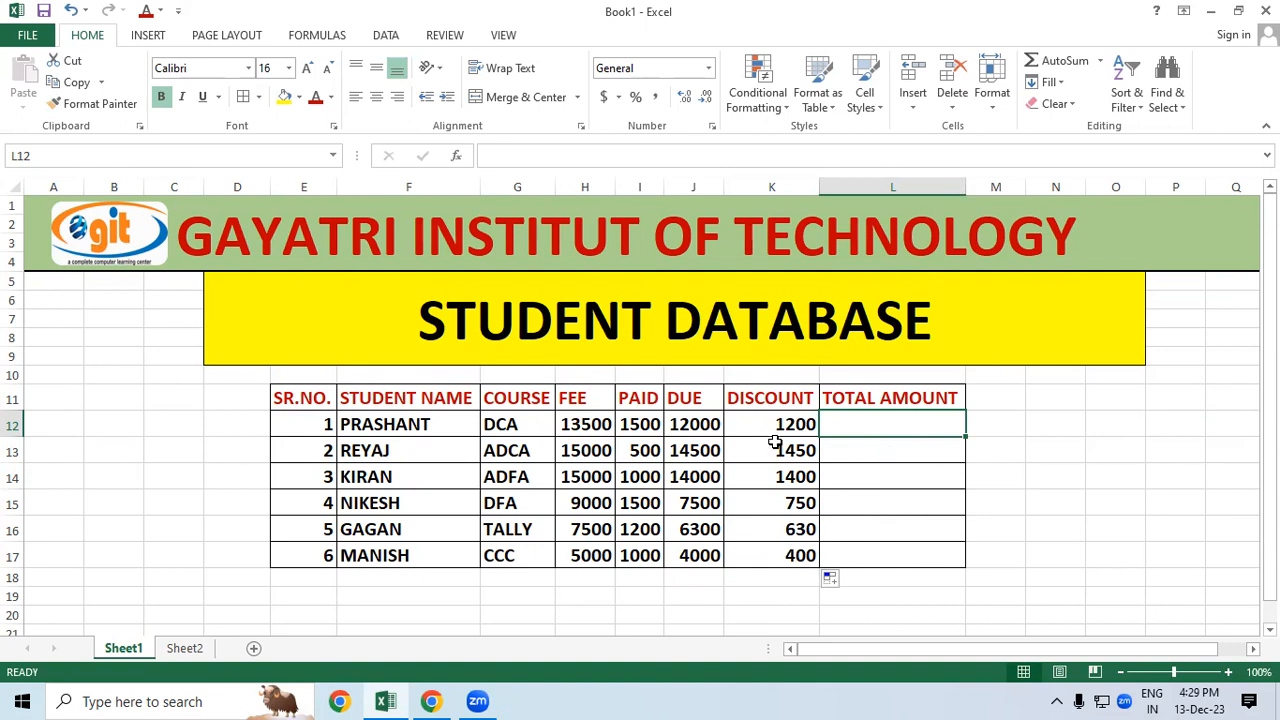
left_click(712, 425)
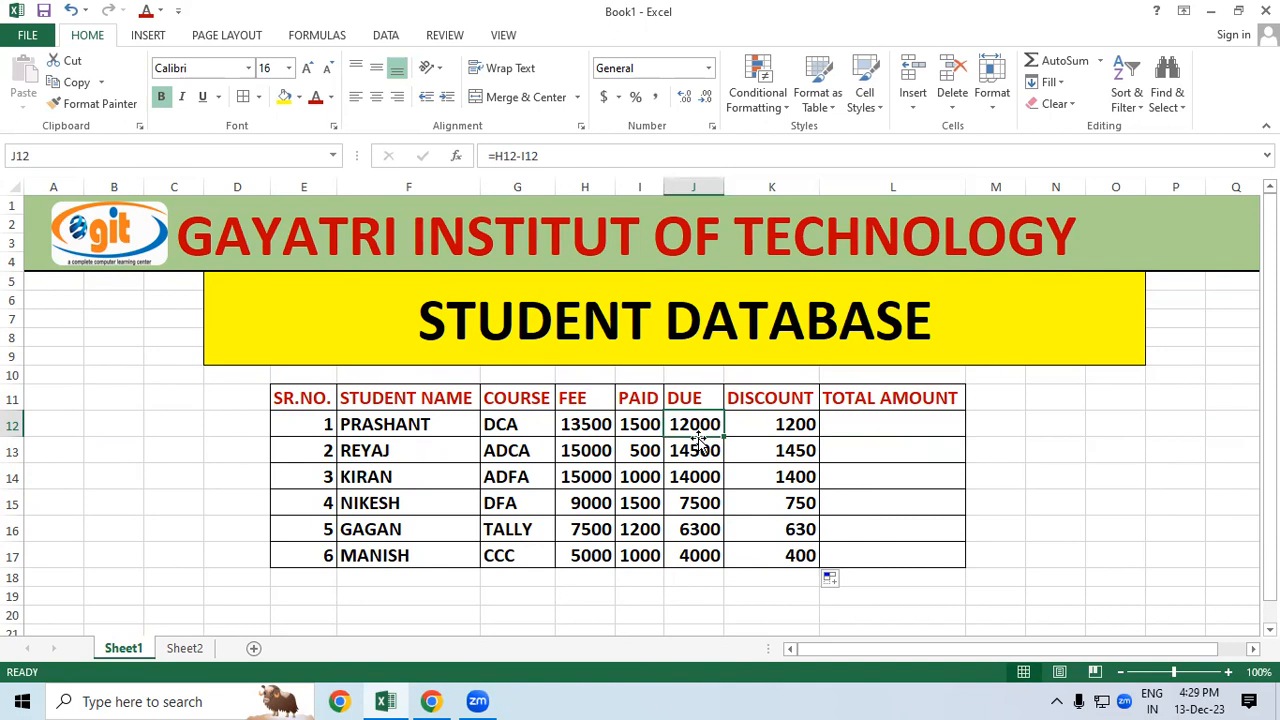
left_click(757, 424)
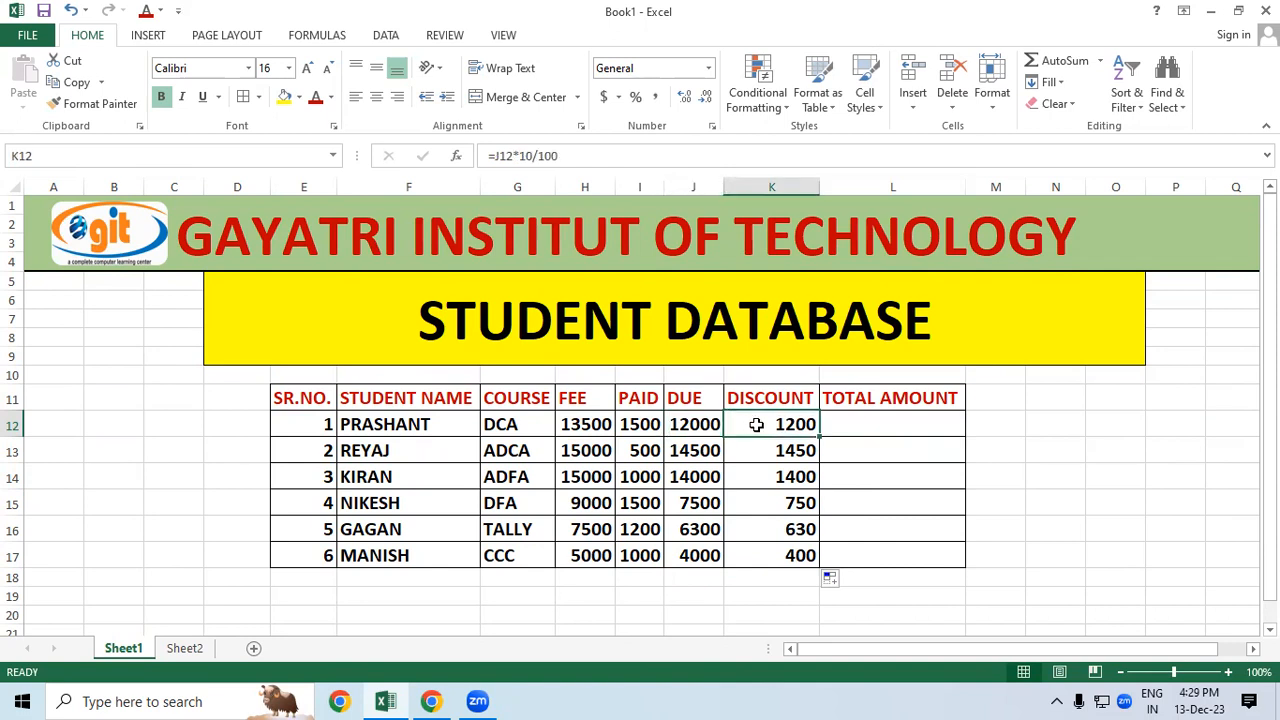
left_click(906, 424)
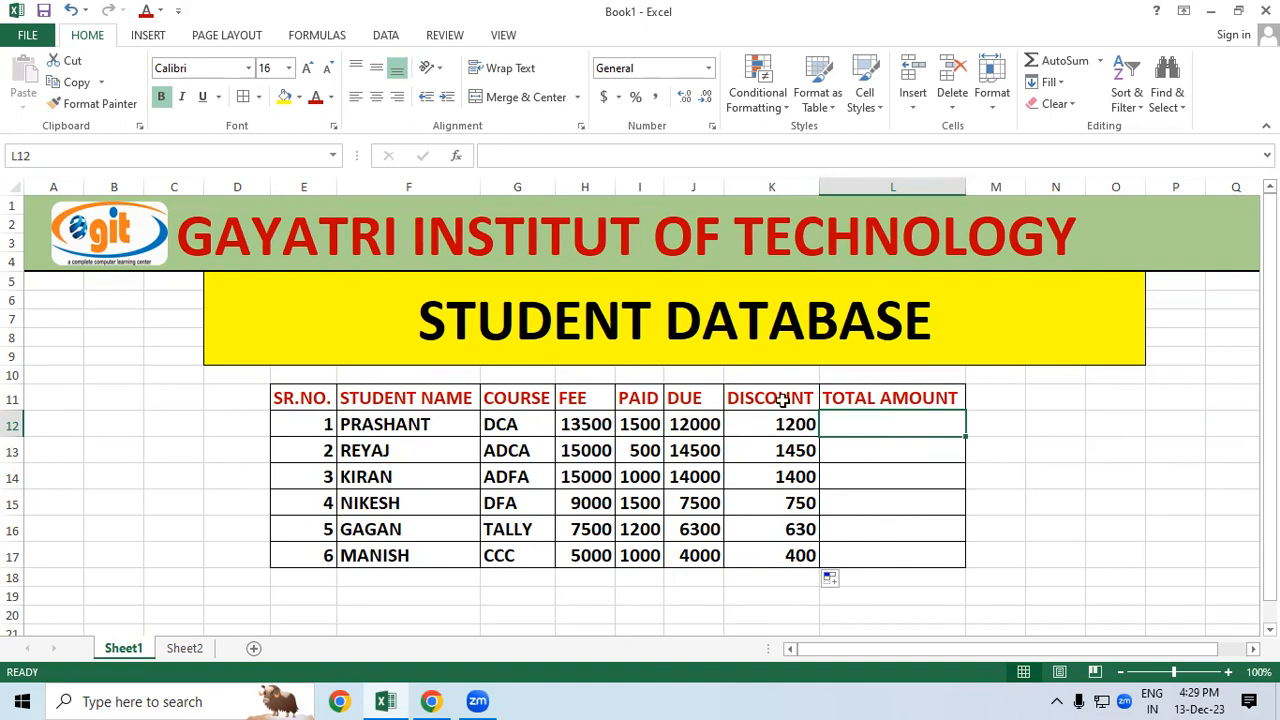
left_click(695, 428)
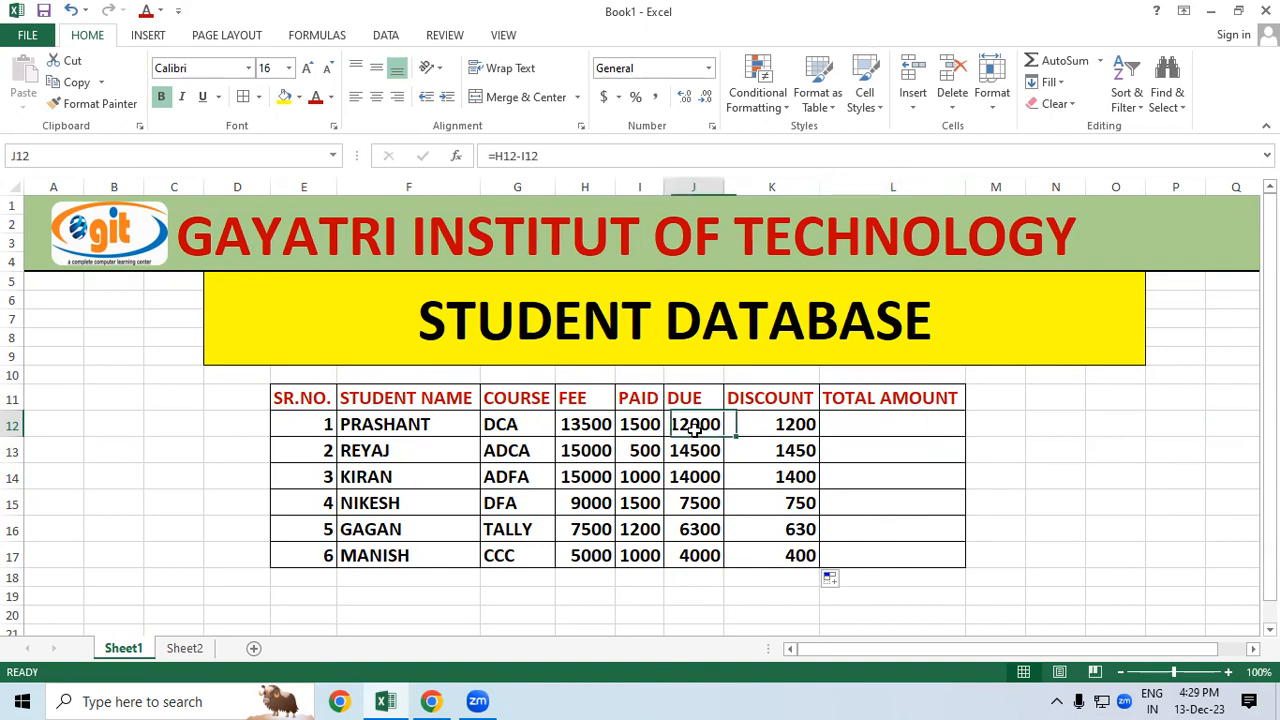
left_click(590, 424)
left_click(640, 420)
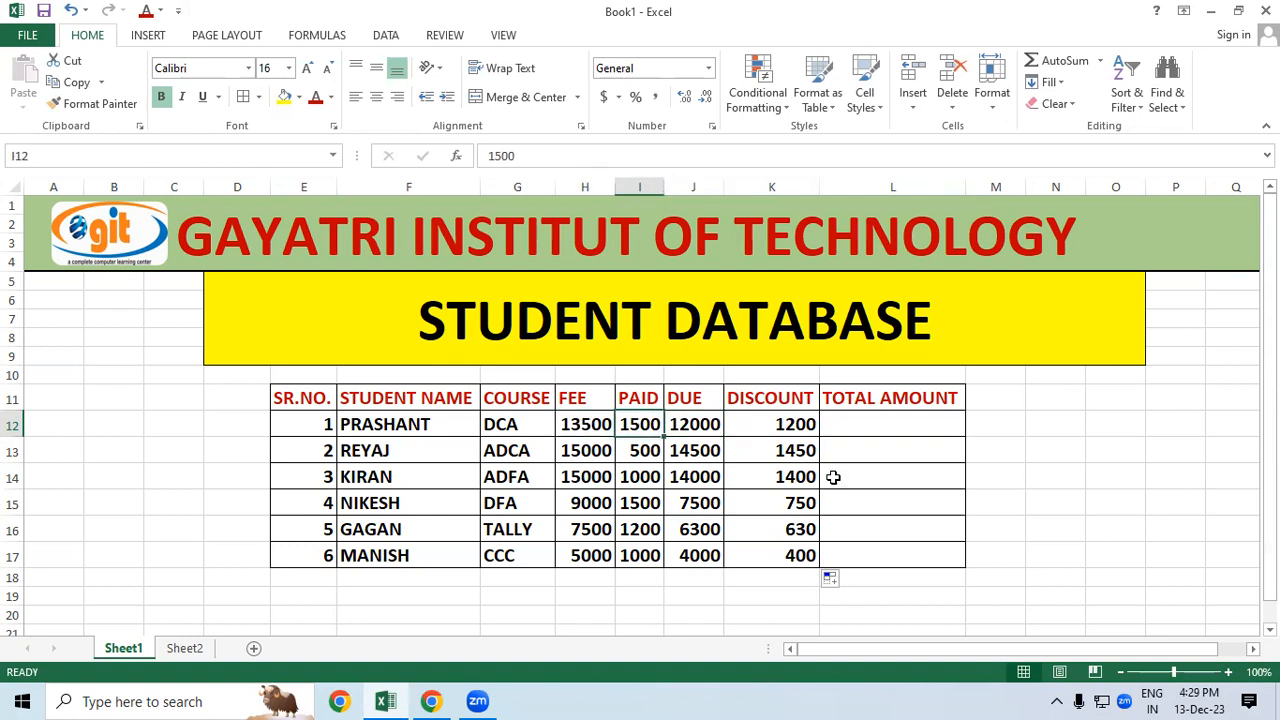
left_click(868, 423)
left_click(678, 413)
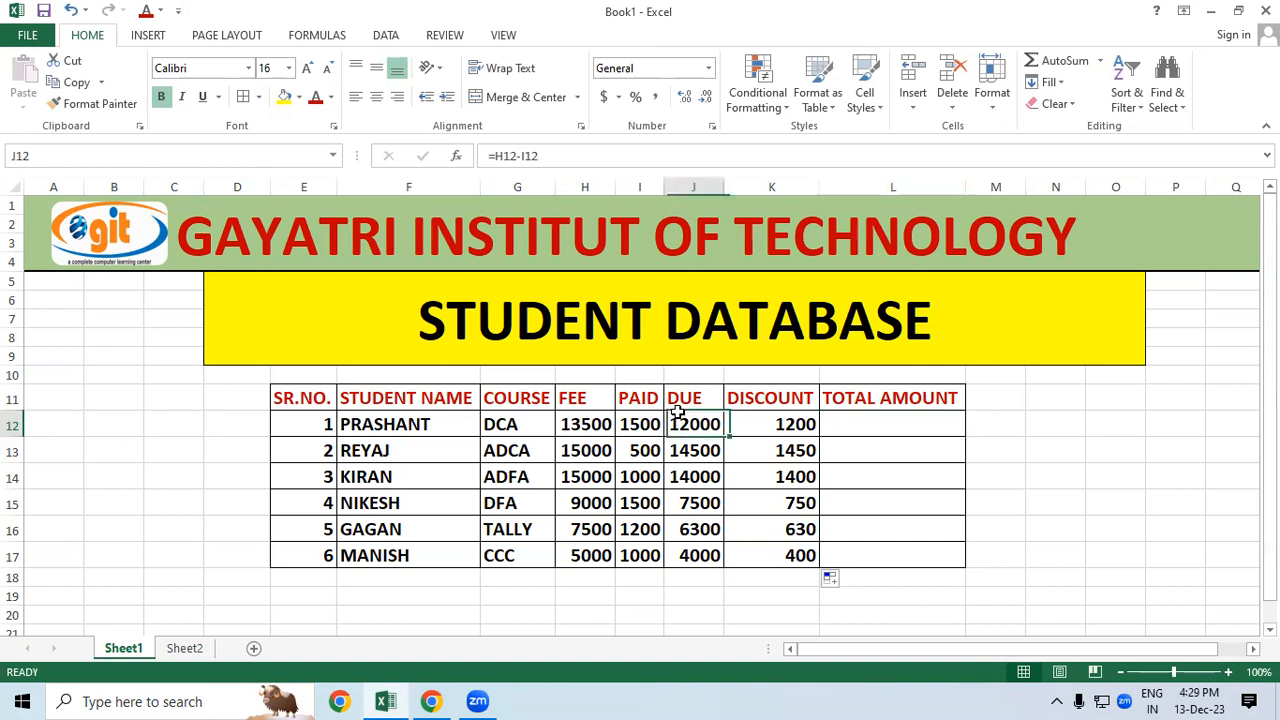
left_click(759, 420)
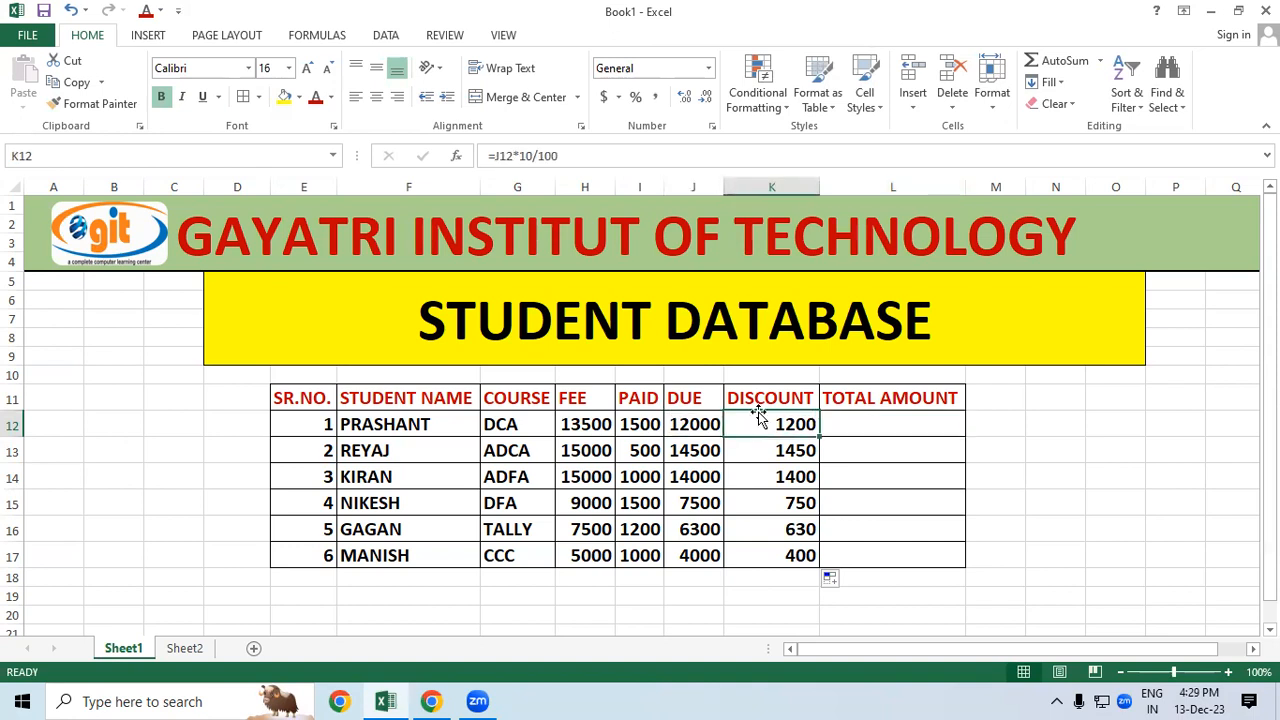
left_click(898, 418)
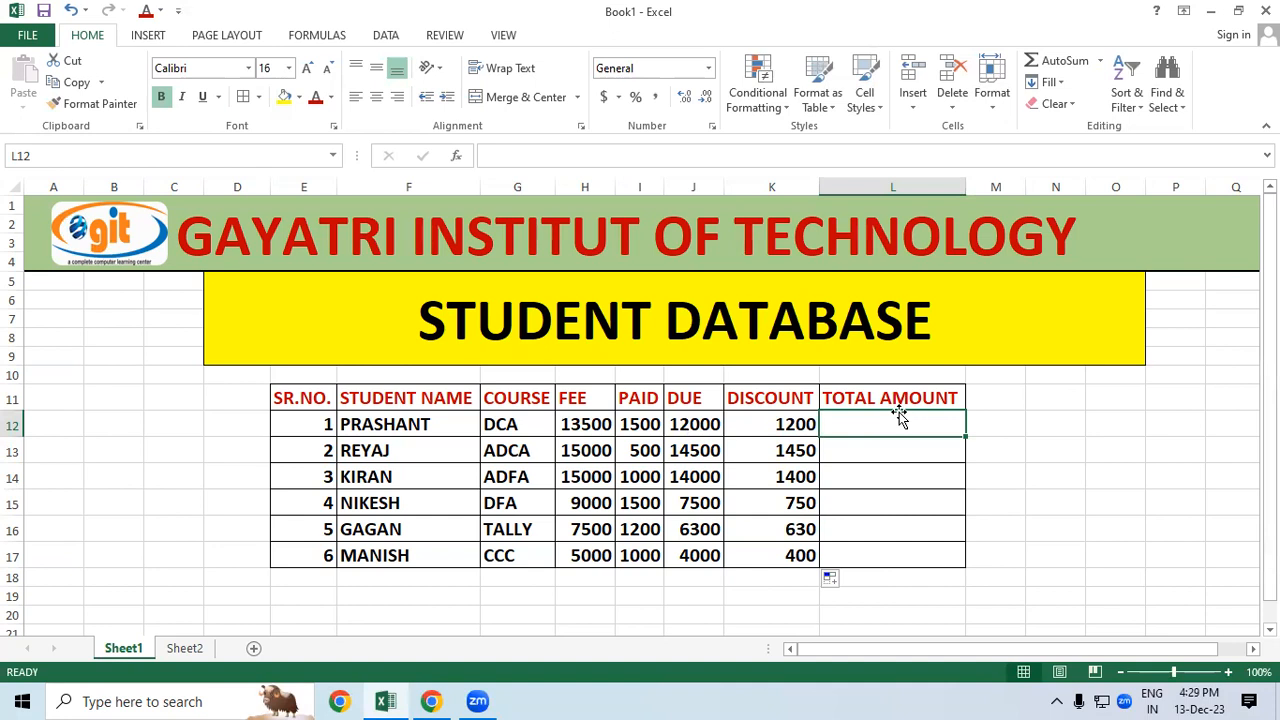
type("=")
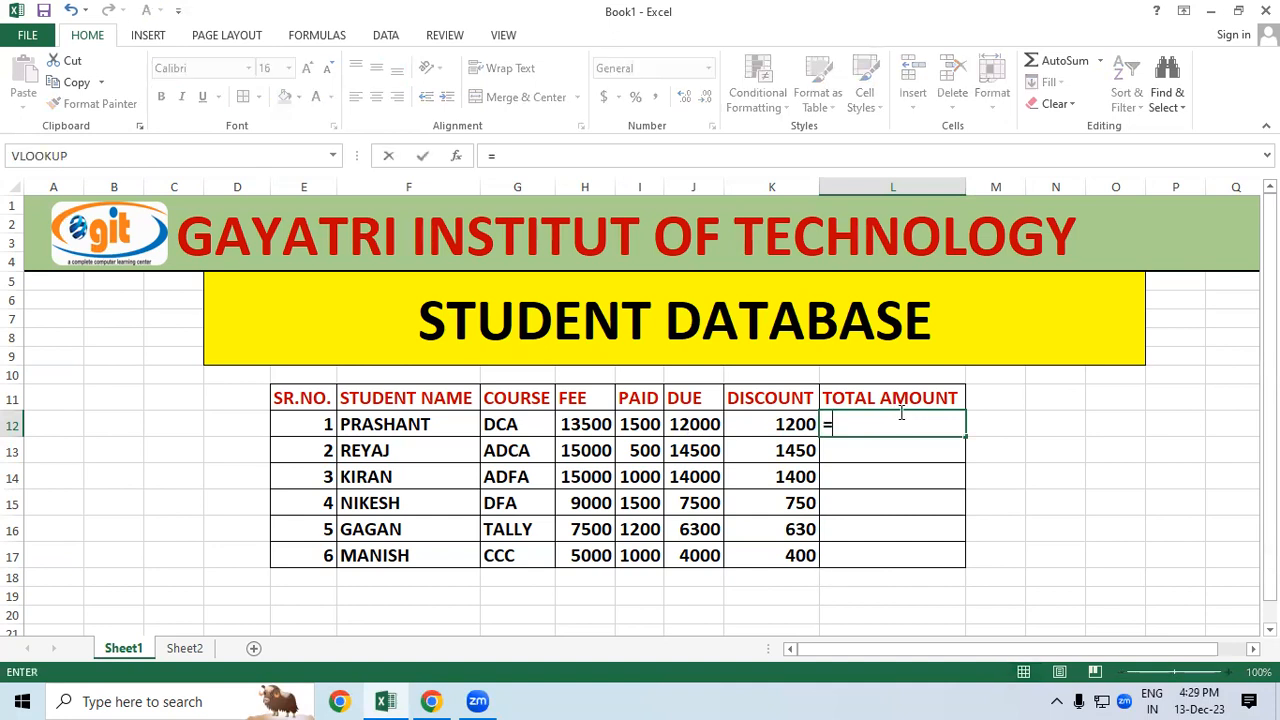
Step: Enter =J12-K12 in L12 and copy it down to L17, giving totals 10800 through 3600
left_click(699, 428)
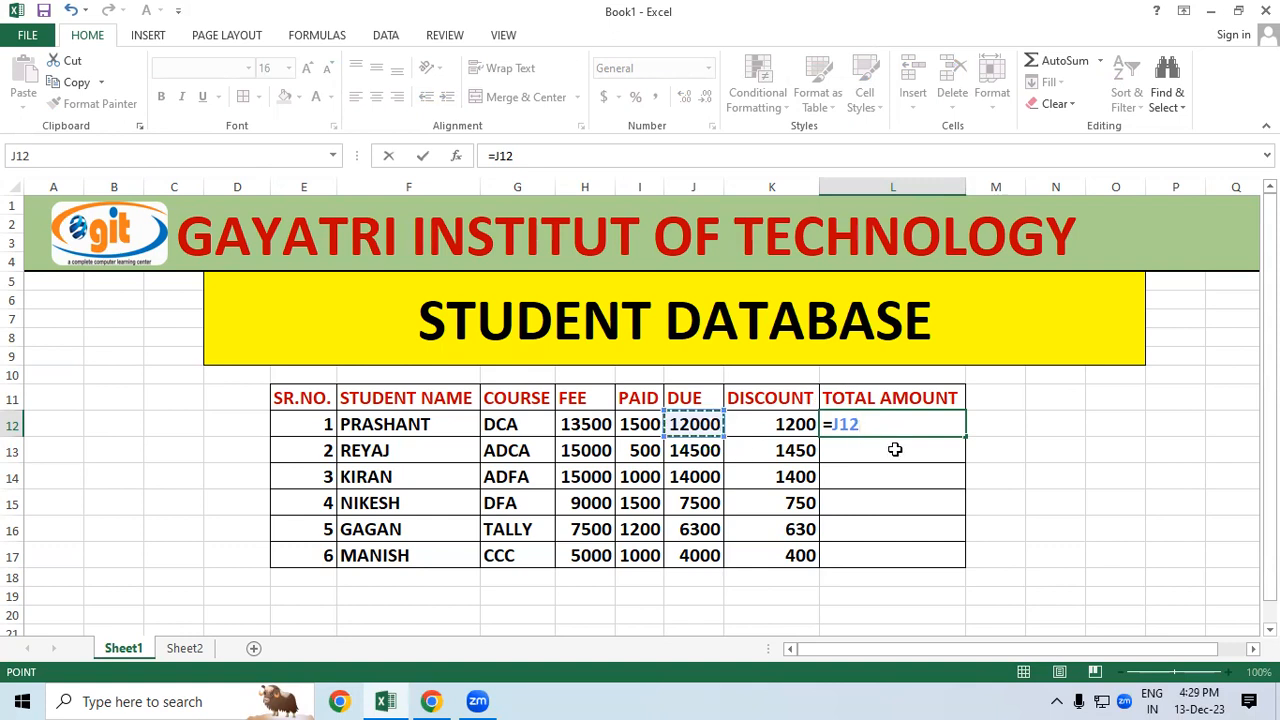
type("-")
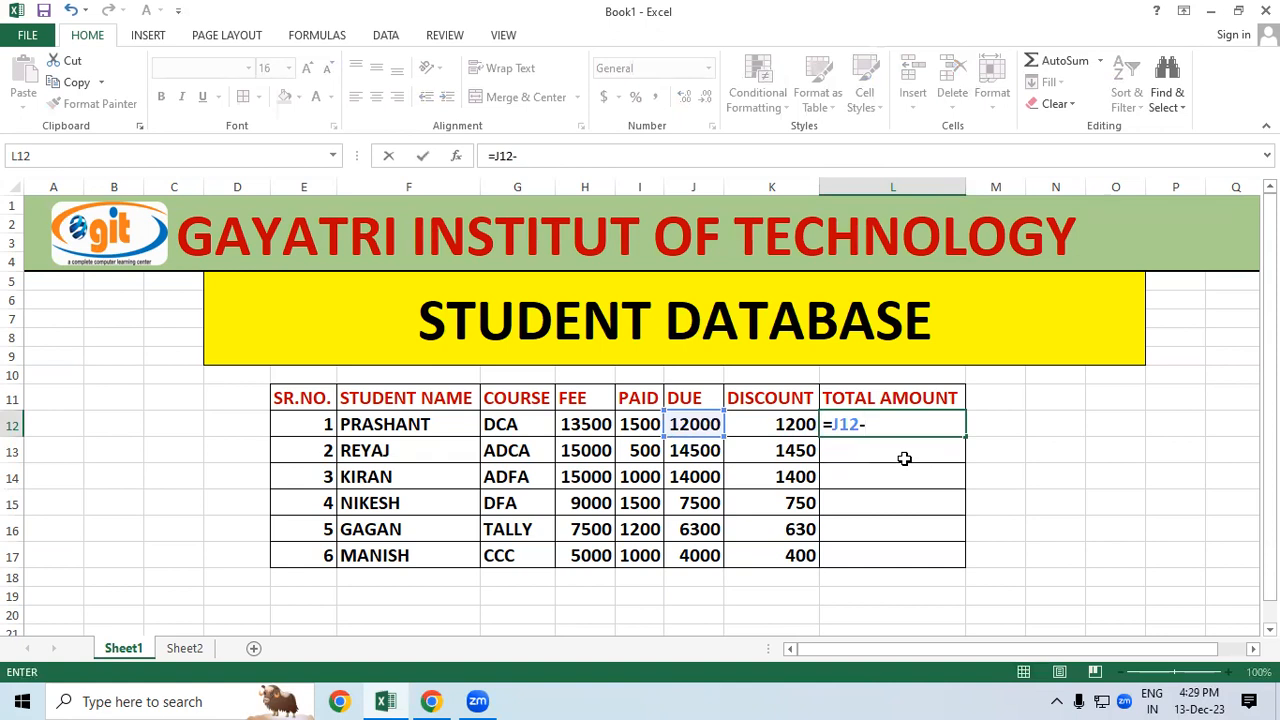
left_click(794, 426)
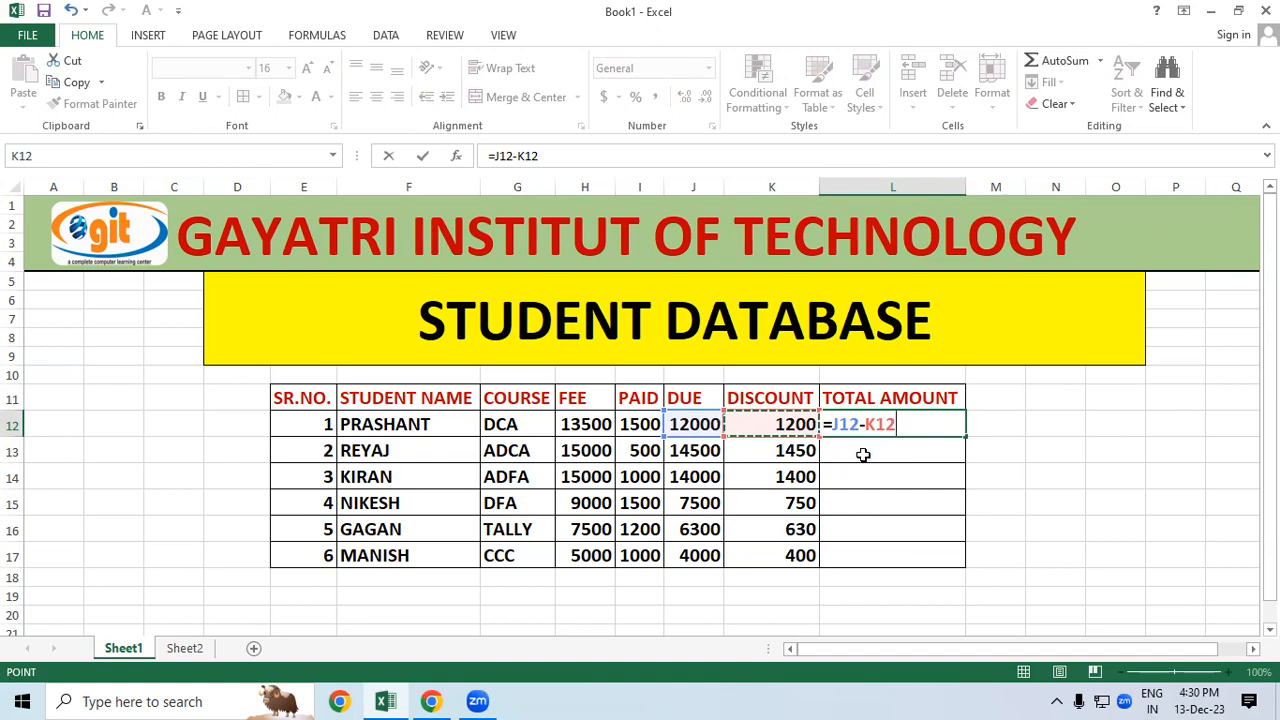
key("Return")
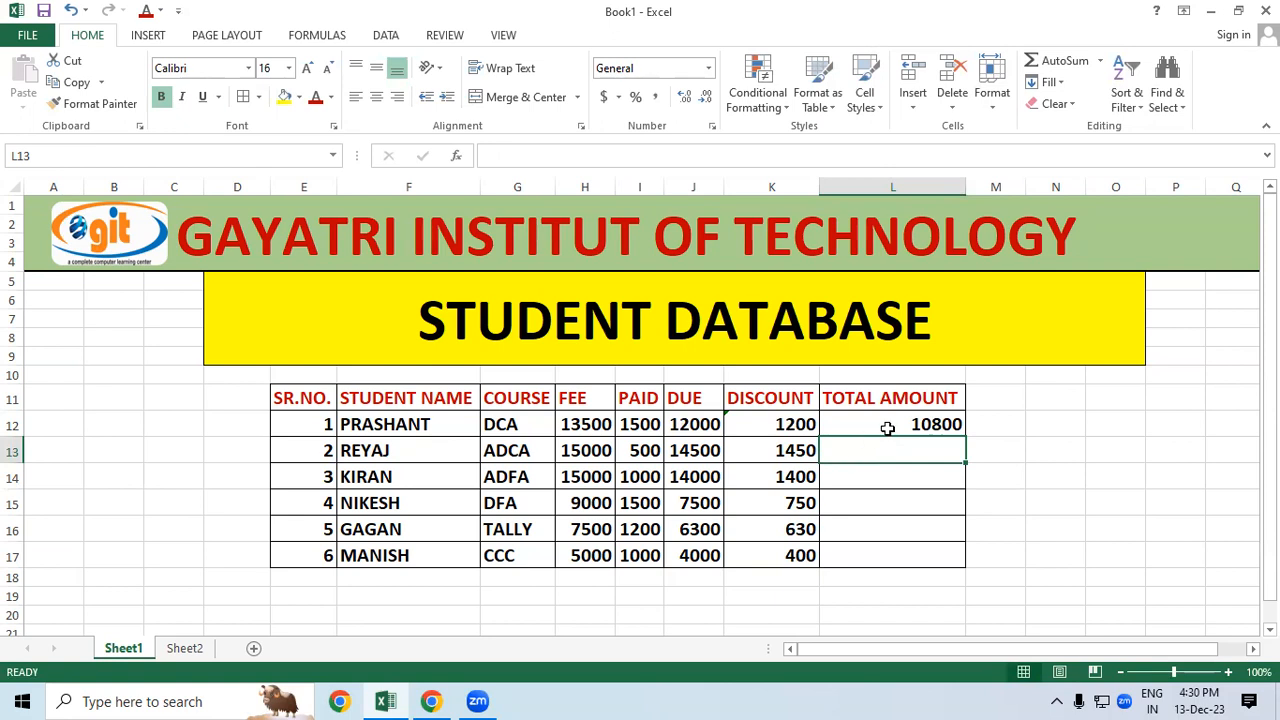
left_click(887, 425)
left_click_drag(964, 437, 966, 566)
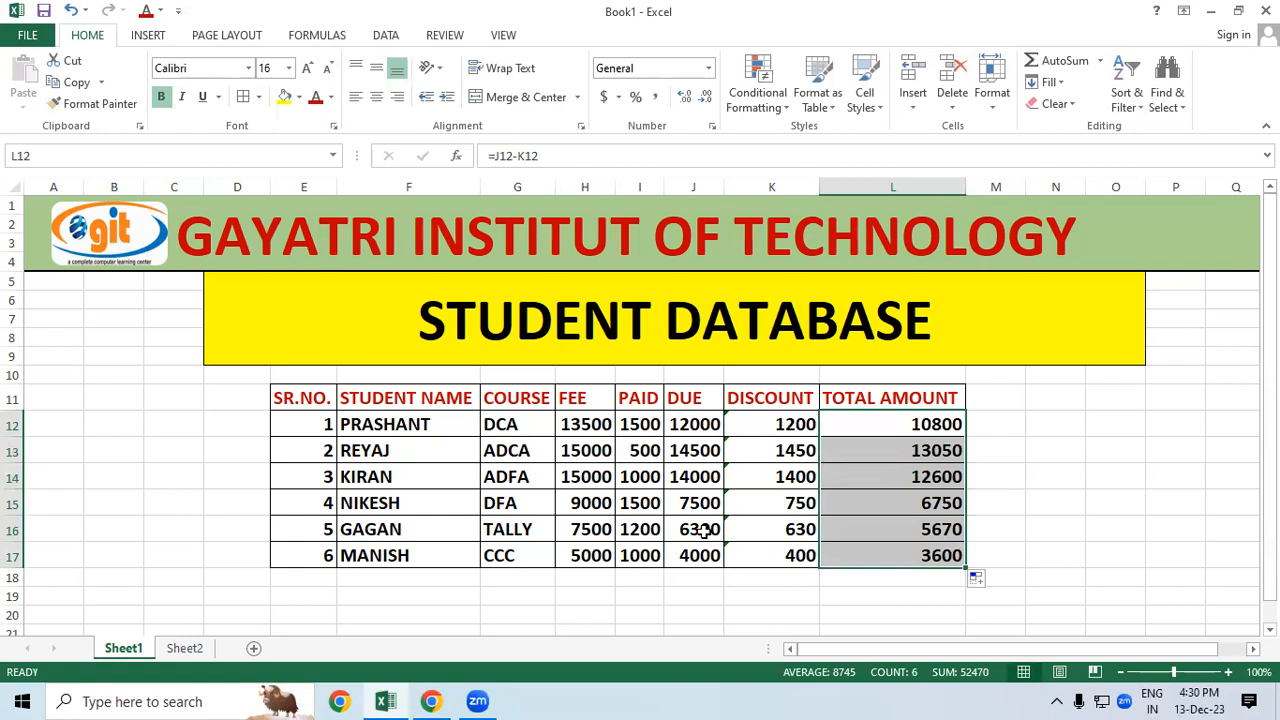
Step: Ignore the inconsistent-formula error warning on the DUE cell J12
left_click_drag(770, 425, 776, 558)
left_click(701, 424)
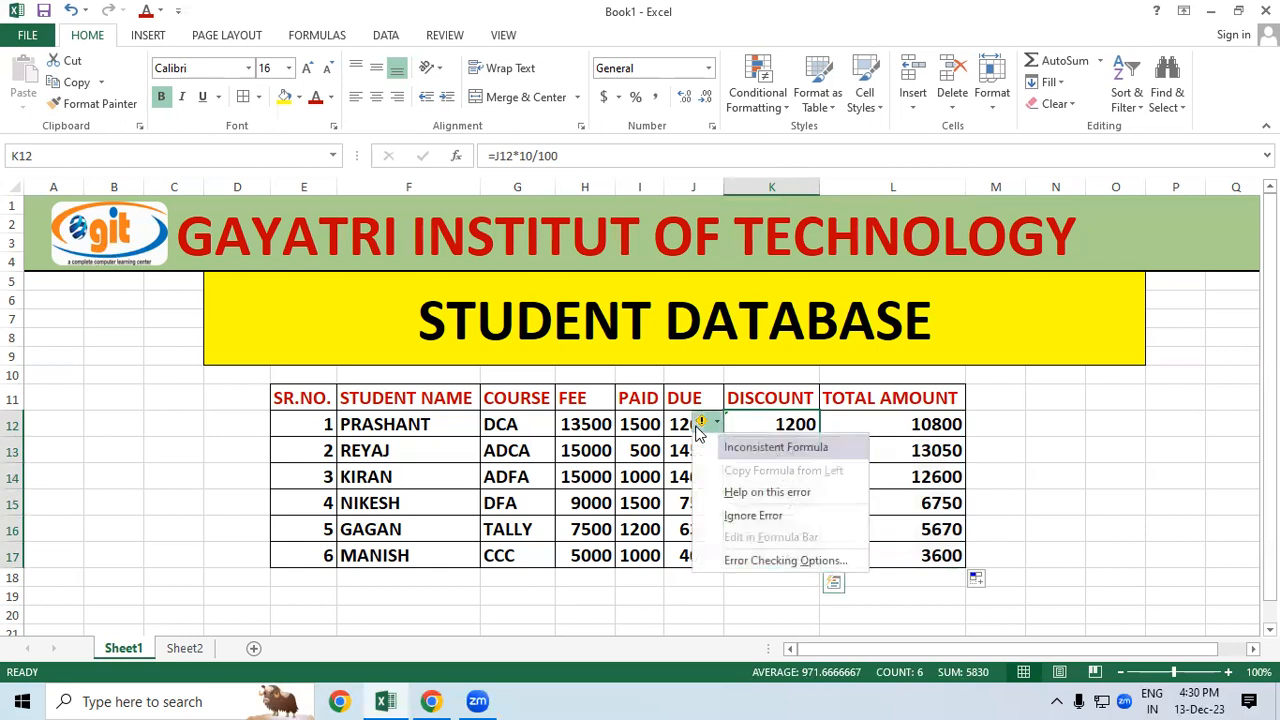
left_click(743, 517)
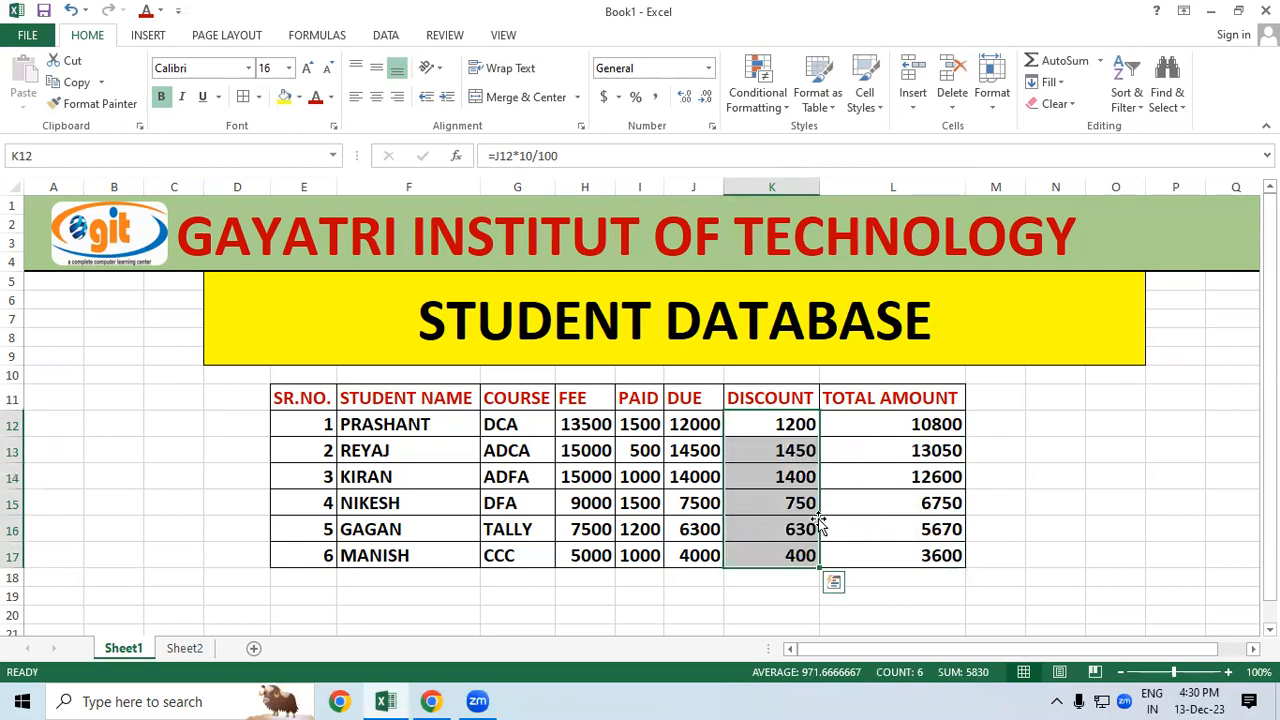
left_click(1054, 480)
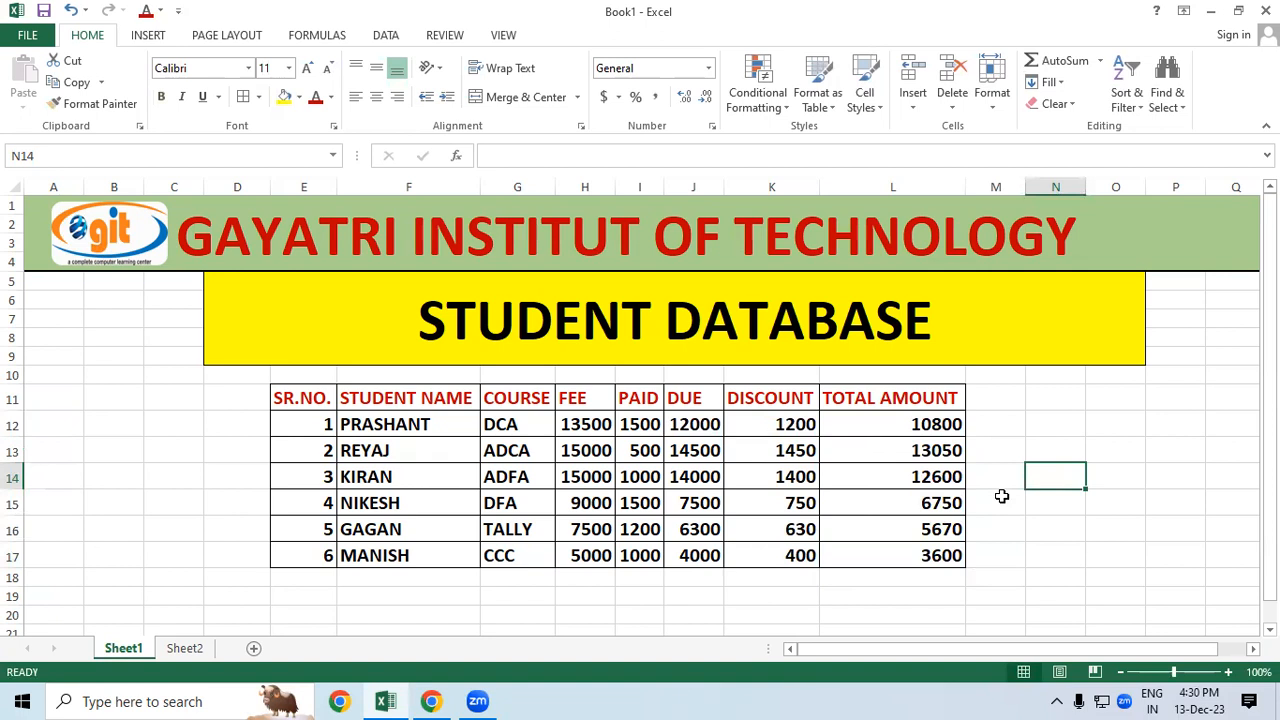